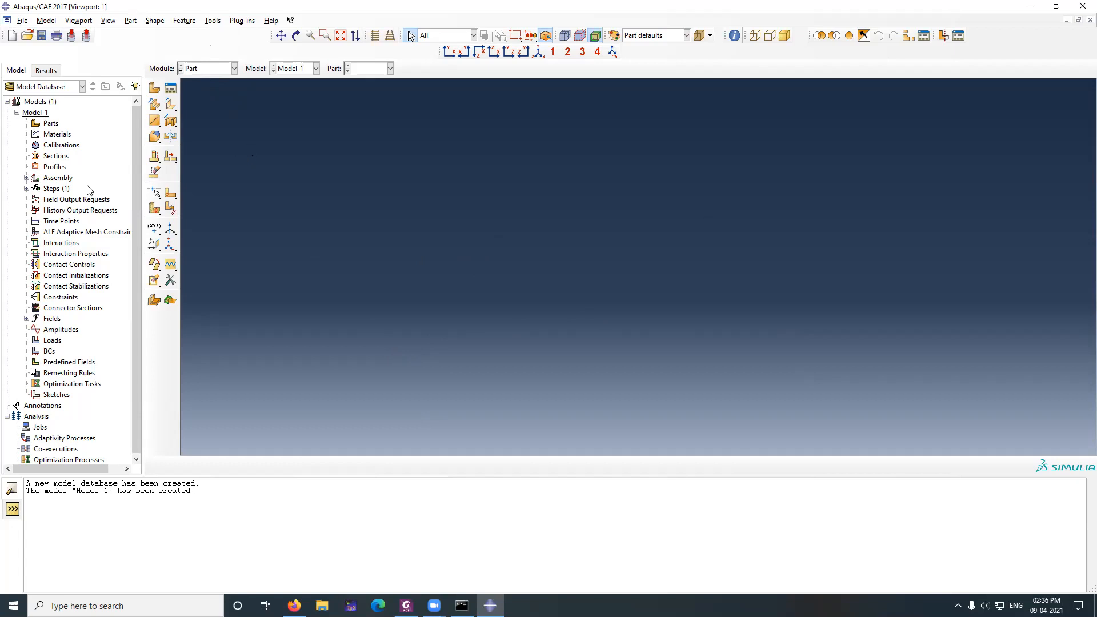
{"action": "left_click", "coordinate": [29, 23]}
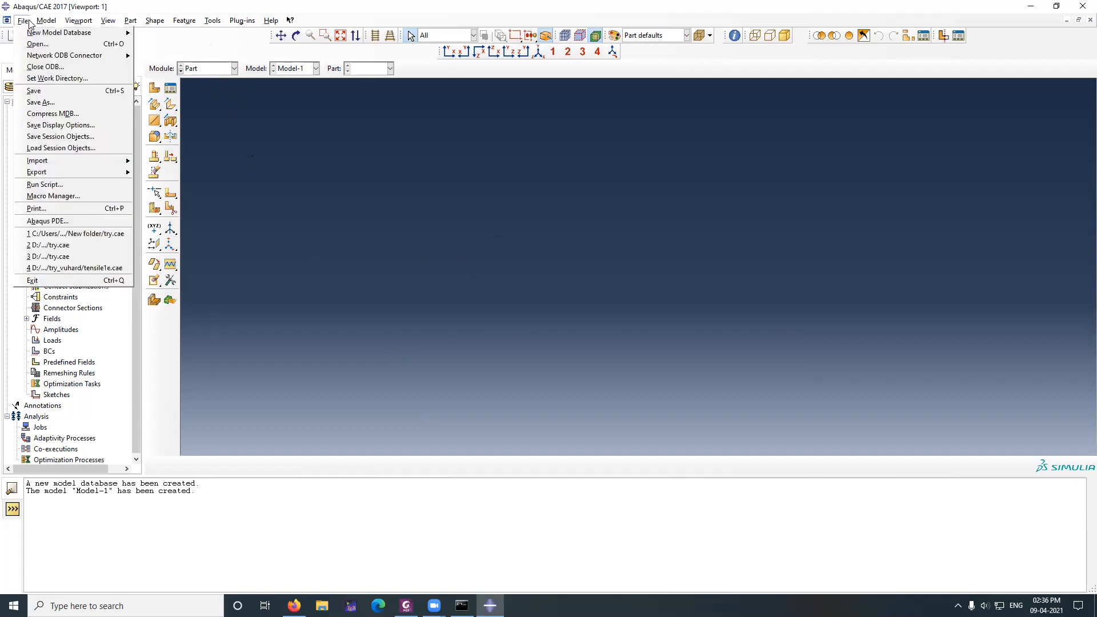
{"action": "left_click", "coordinate": [64, 54]}
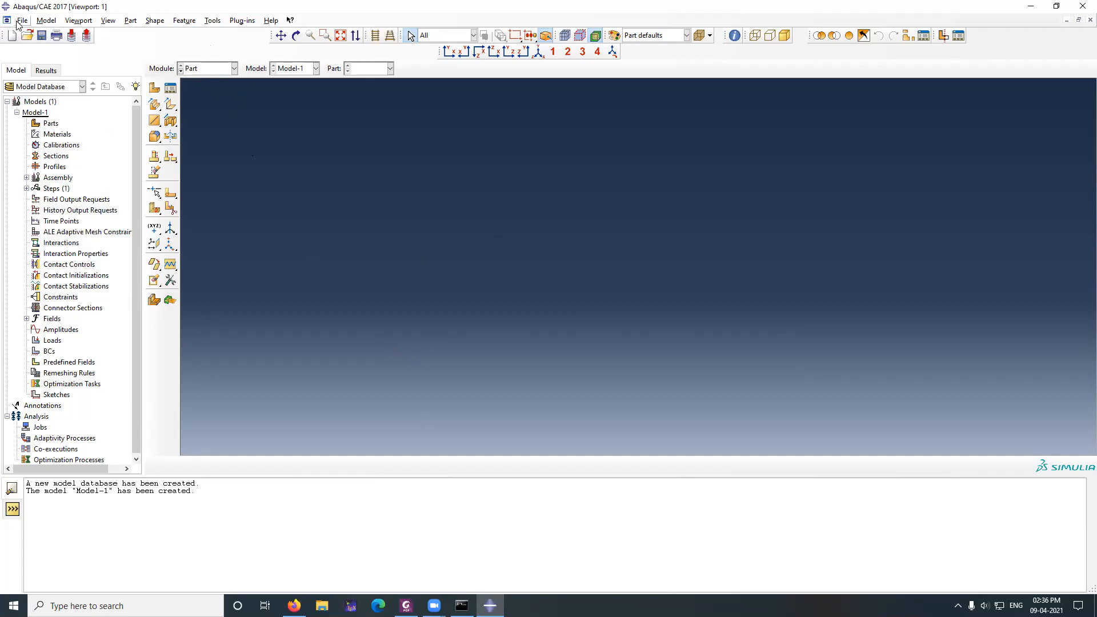
{"action": "left_click", "coordinate": [20, 21]}
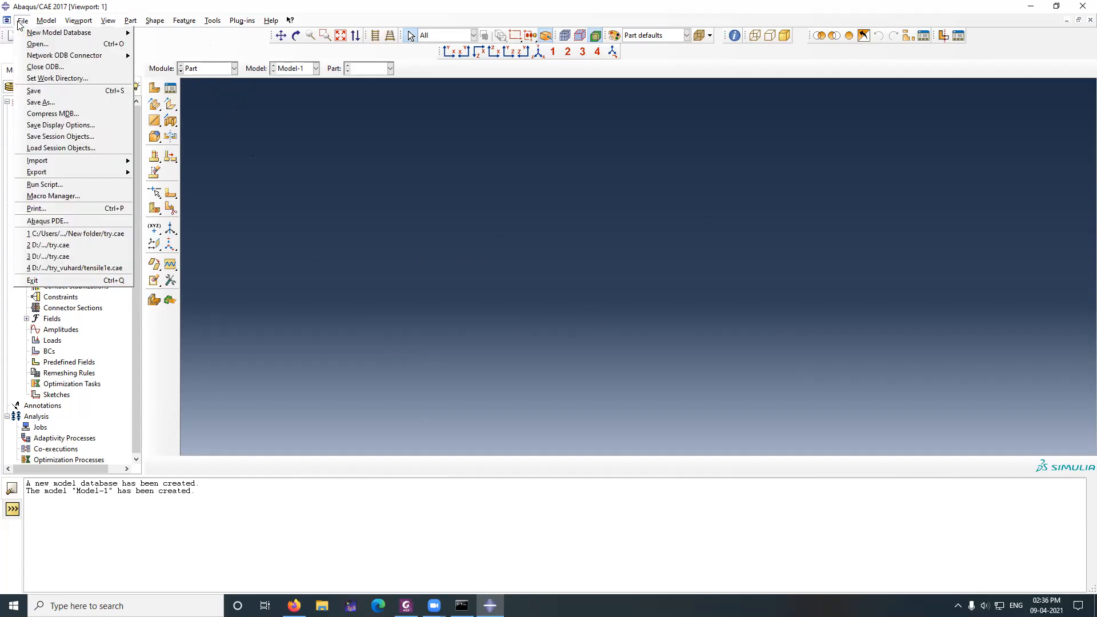
{"action": "left_click", "coordinate": [38, 102]}
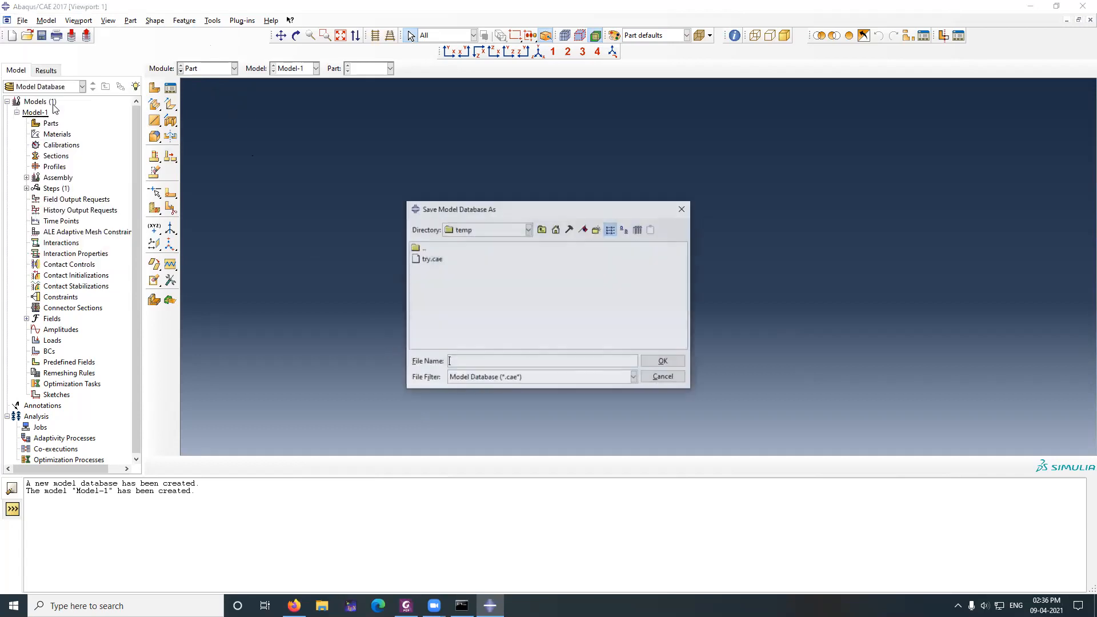
{"action": "left_click", "coordinate": [529, 230]}
{"action": "left_click", "coordinate": [464, 266]}
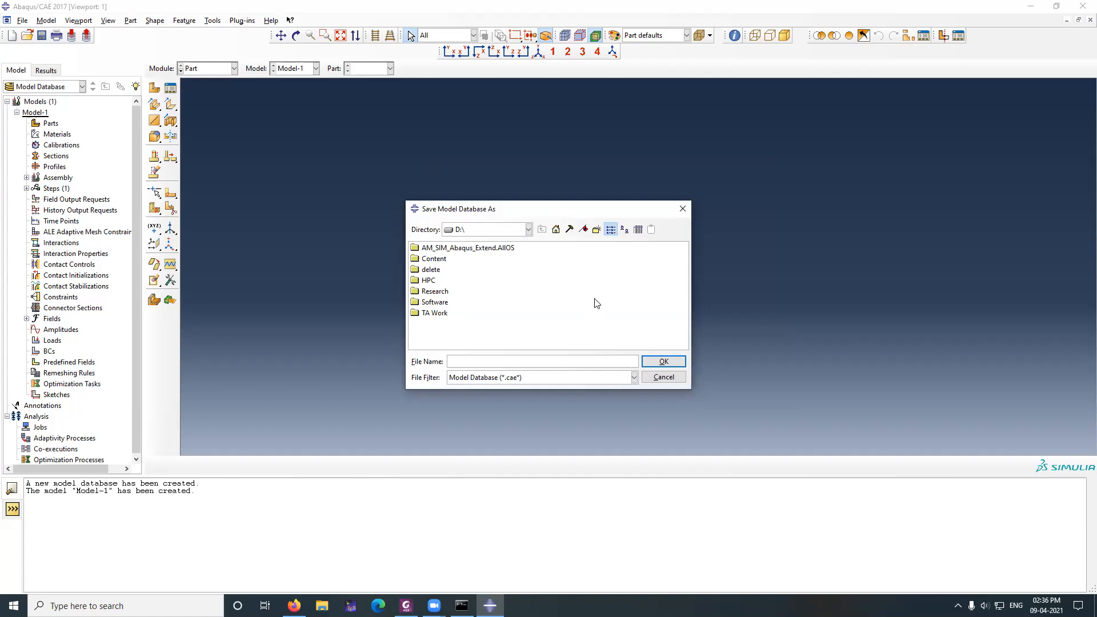
{"action": "left_click", "coordinate": [663, 379]}
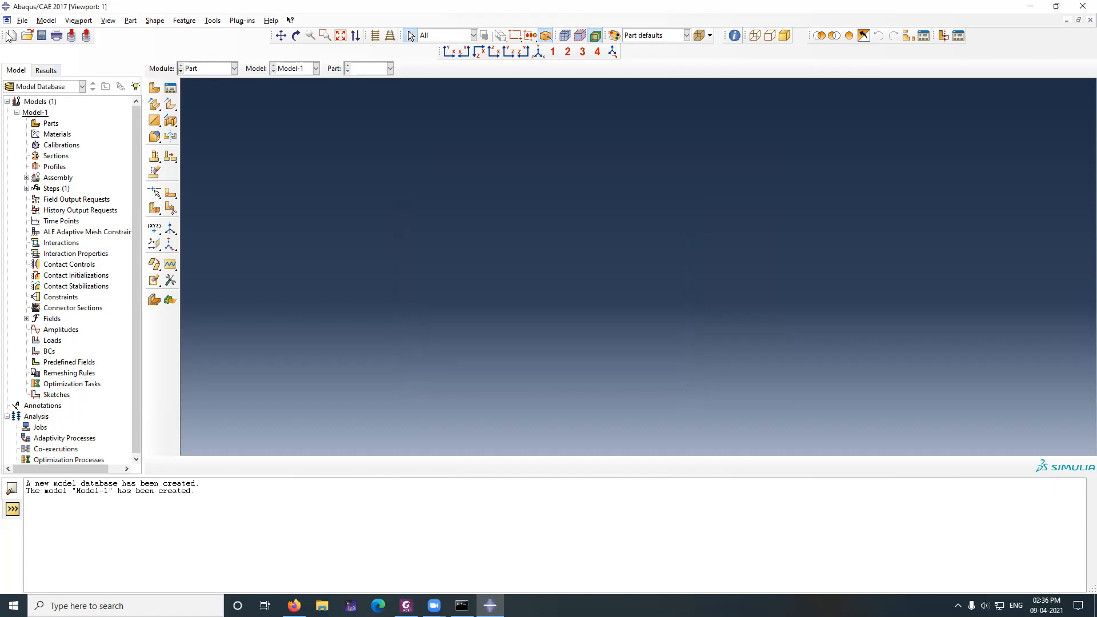
{"action": "left_click", "coordinate": [22, 20]}
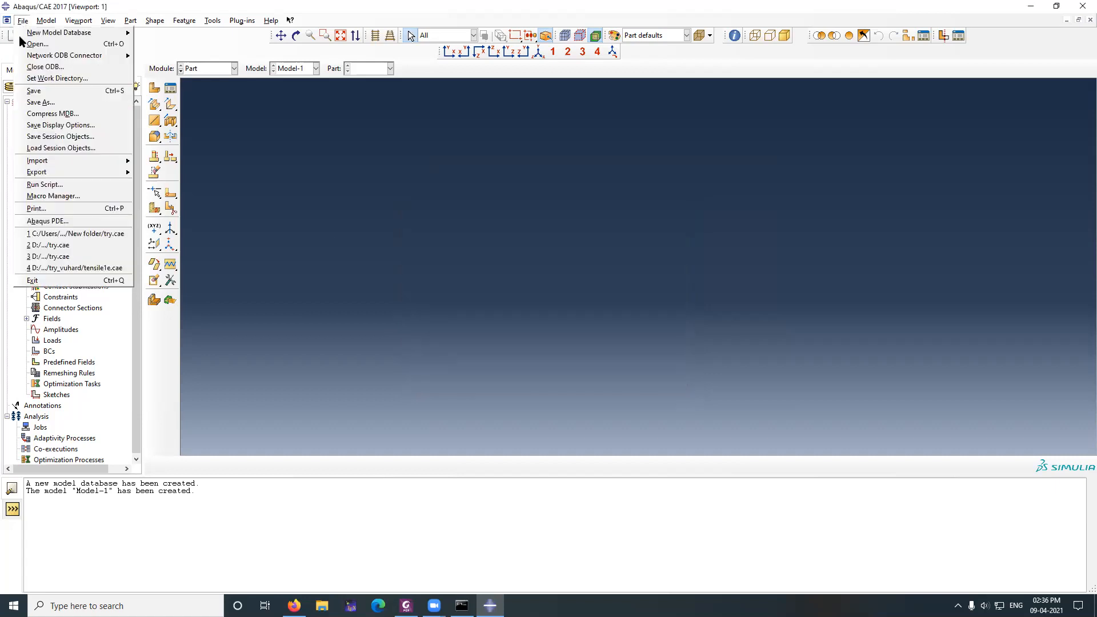
{"action": "left_click", "coordinate": [46, 103]}
{"action": "left_click", "coordinate": [504, 233]}
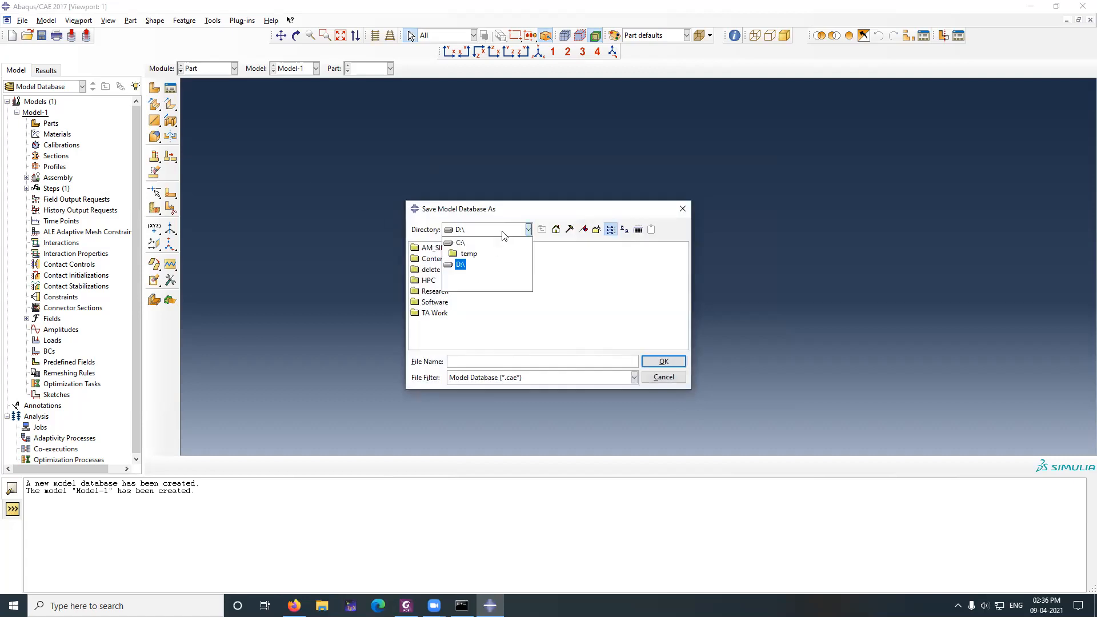
{"action": "left_click", "coordinate": [658, 383]}
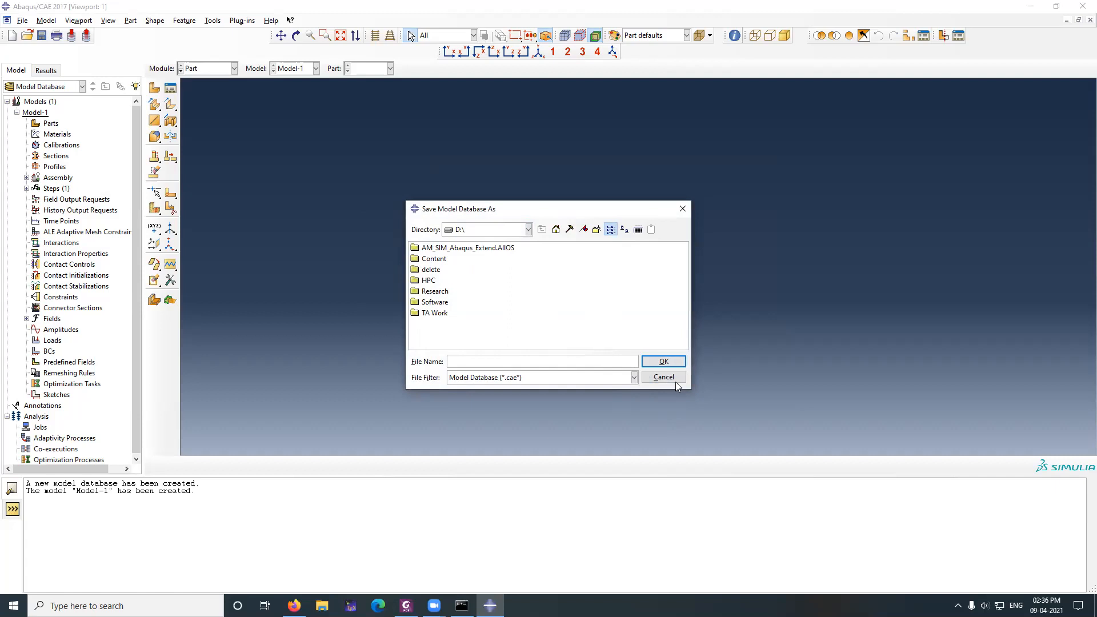
{"action": "left_click", "coordinate": [675, 382]}
Step: Examine the current work directory setting without changing it
{"action": "left_click", "coordinate": [23, 21]}
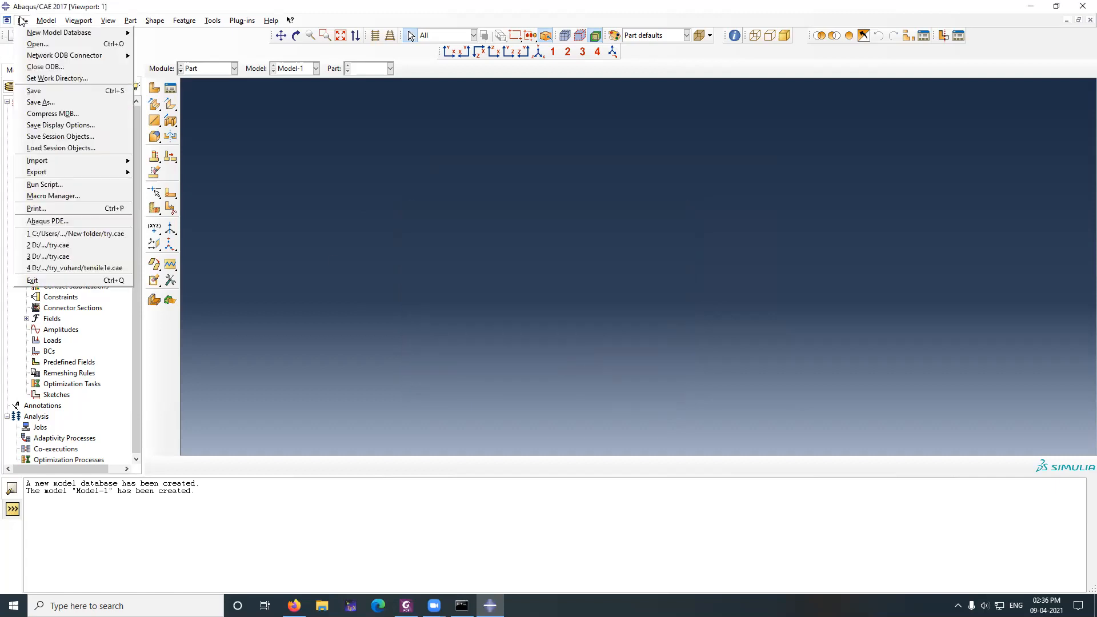
{"action": "left_click", "coordinate": [41, 79]}
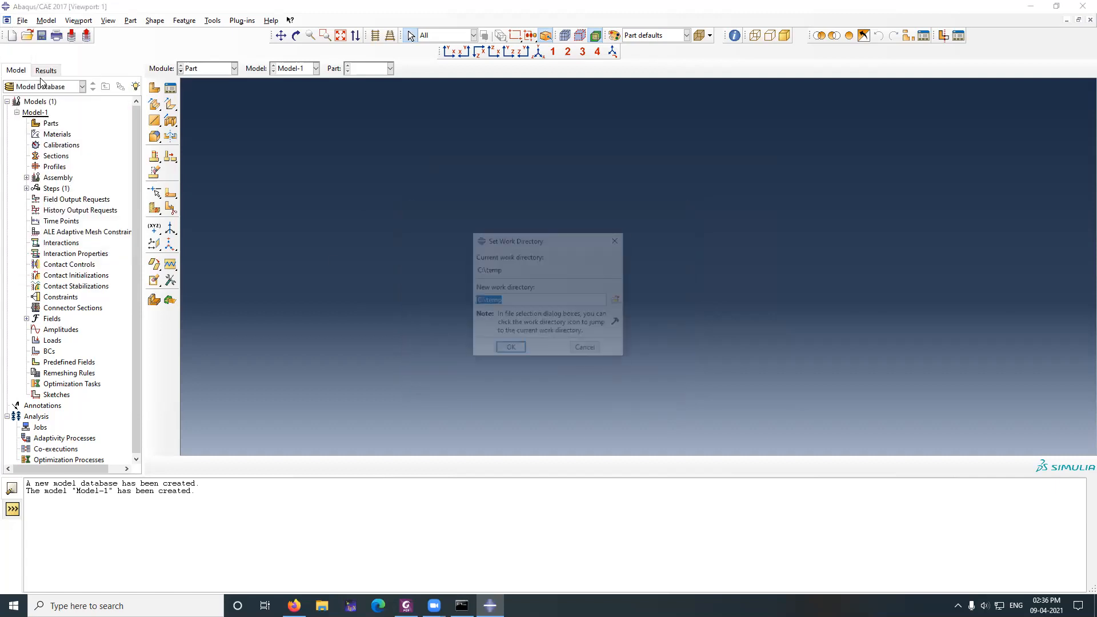
{"action": "left_click", "coordinate": [487, 301]}
{"action": "left_click_drag", "start_coordinate": [509, 298], "coordinate": [473, 298]}
{"action": "left_click", "coordinate": [512, 301]}
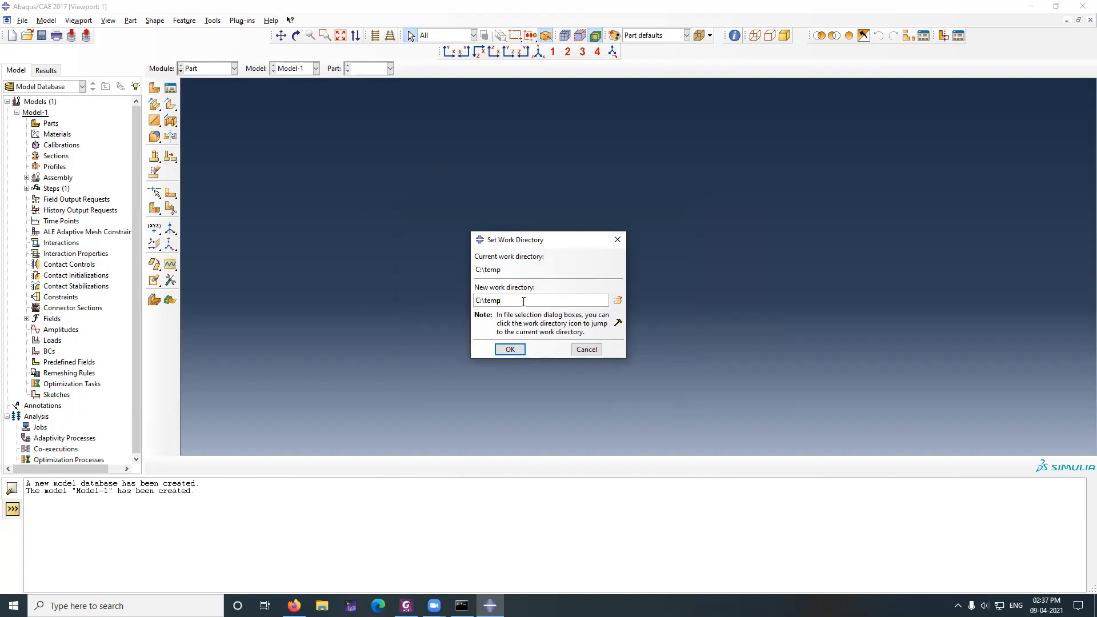
{"action": "left_click", "coordinate": [586, 349]}
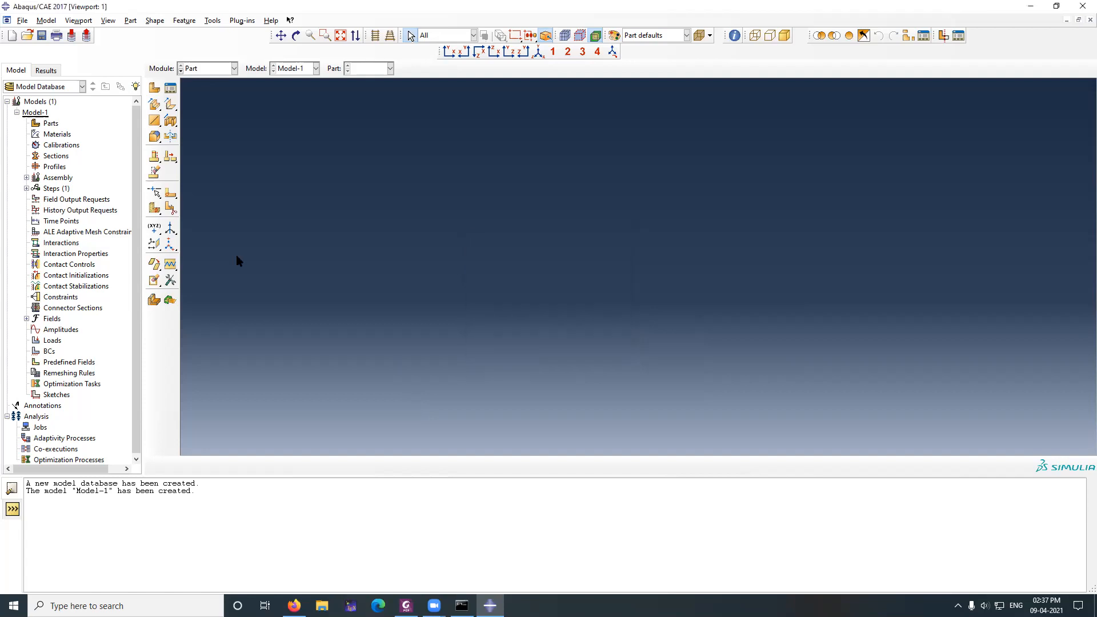
Step: Save the model database as try.cae in a new Batch6 directory created under D:\TA Work\Simulation Lab\Class
{"action": "left_click", "coordinate": [23, 20]}
{"action": "left_click", "coordinate": [43, 102]}
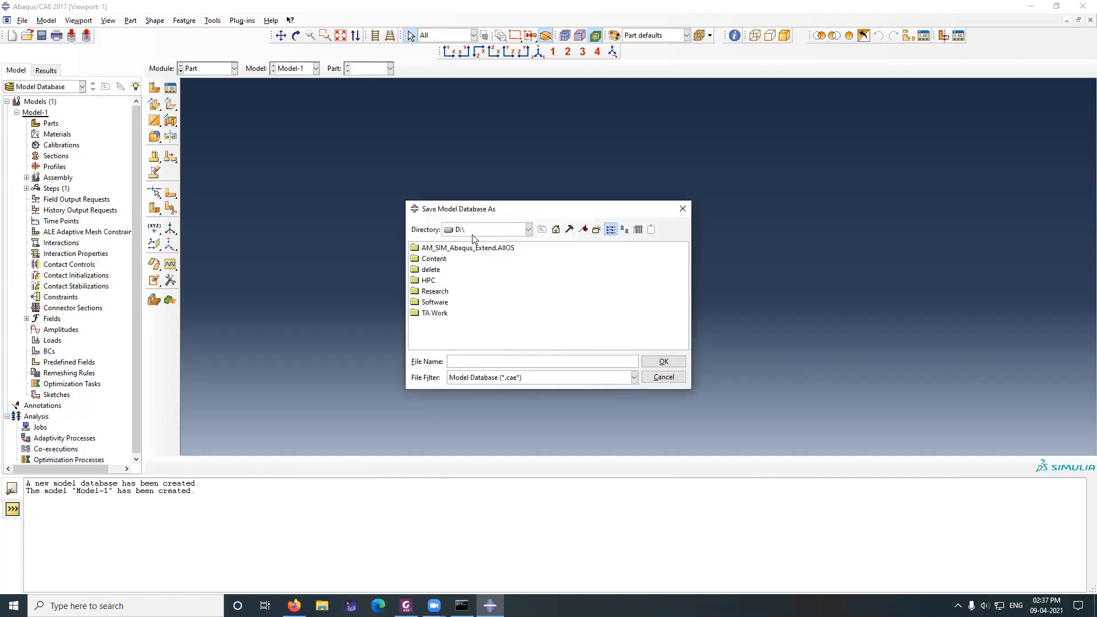
{"action": "double_click", "coordinate": [428, 313]}
{"action": "double_click", "coordinate": [433, 292]}
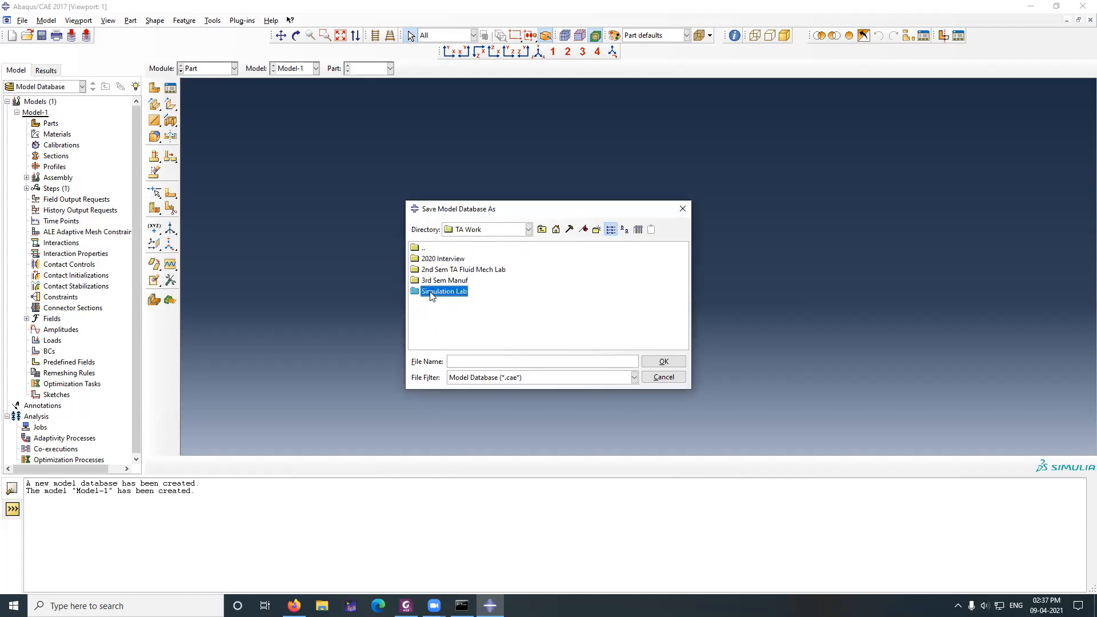
{"action": "double_click", "coordinate": [429, 259]}
{"action": "right_click", "coordinate": [543, 283]}
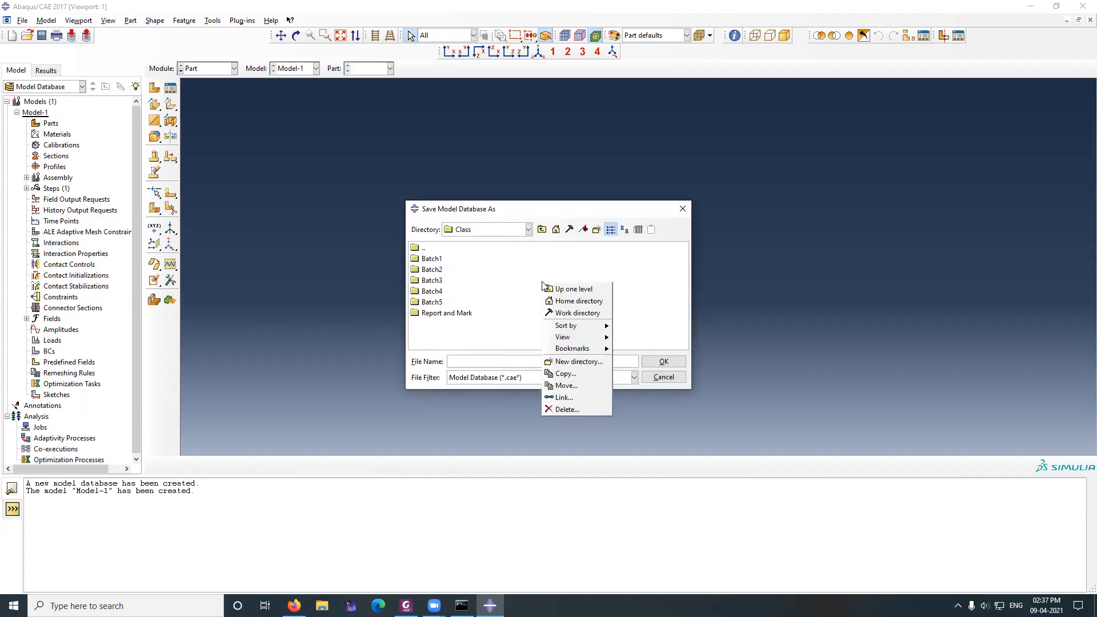
{"action": "left_click", "coordinate": [598, 365]}
{"action": "type", "text": "Batch6"}
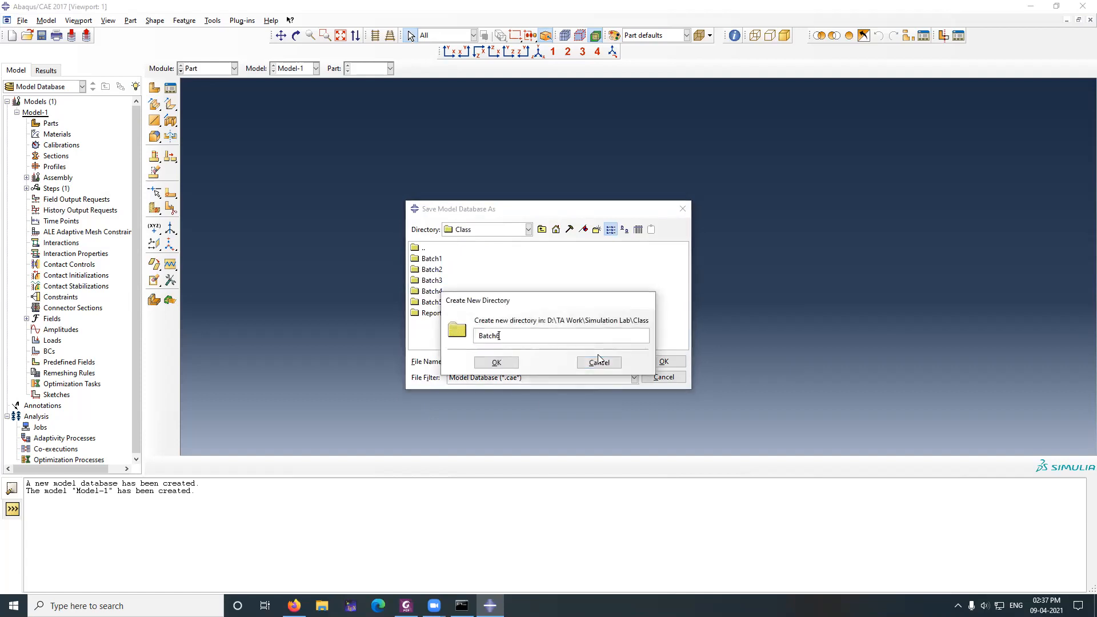
{"action": "key", "text": "Return"}
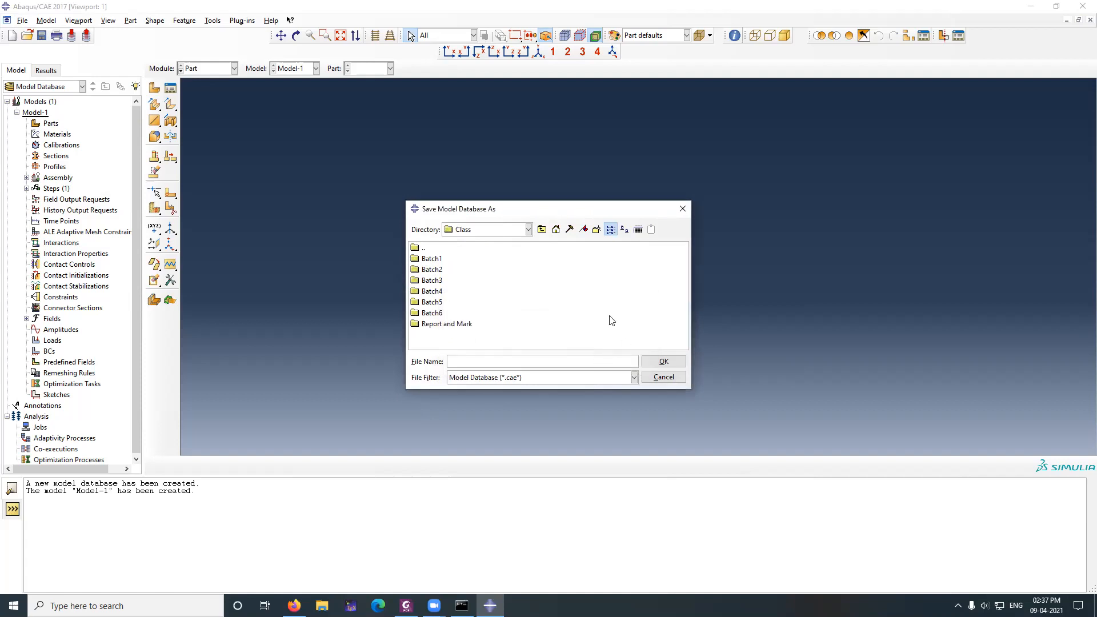
{"action": "double_click", "coordinate": [433, 313]}
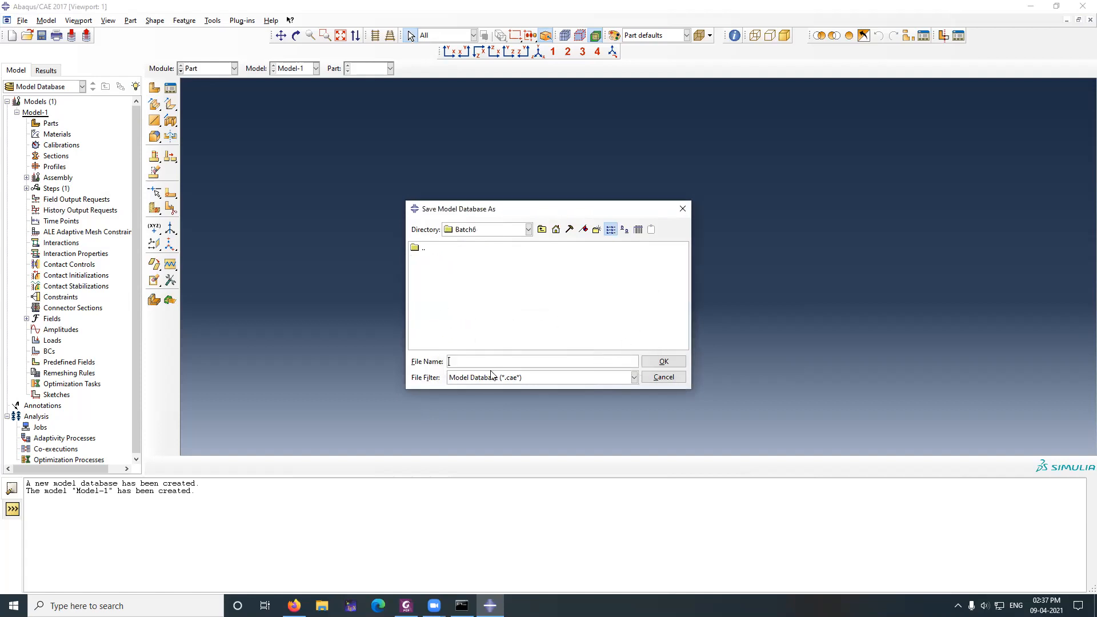
{"action": "left_click", "coordinate": [664, 361]}
Step: Switch to File Explorer and view the contents of D:\TA Work\Simulation Lab\Class\Batch6
{"action": "key", "text": "super+e"}
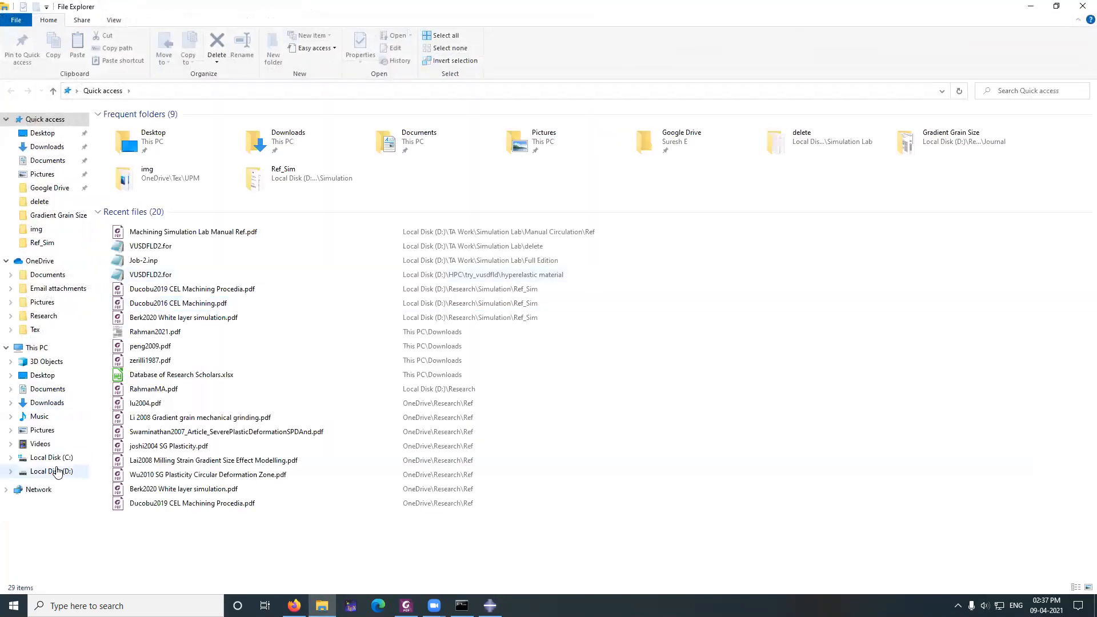
{"action": "left_click", "coordinate": [57, 471]}
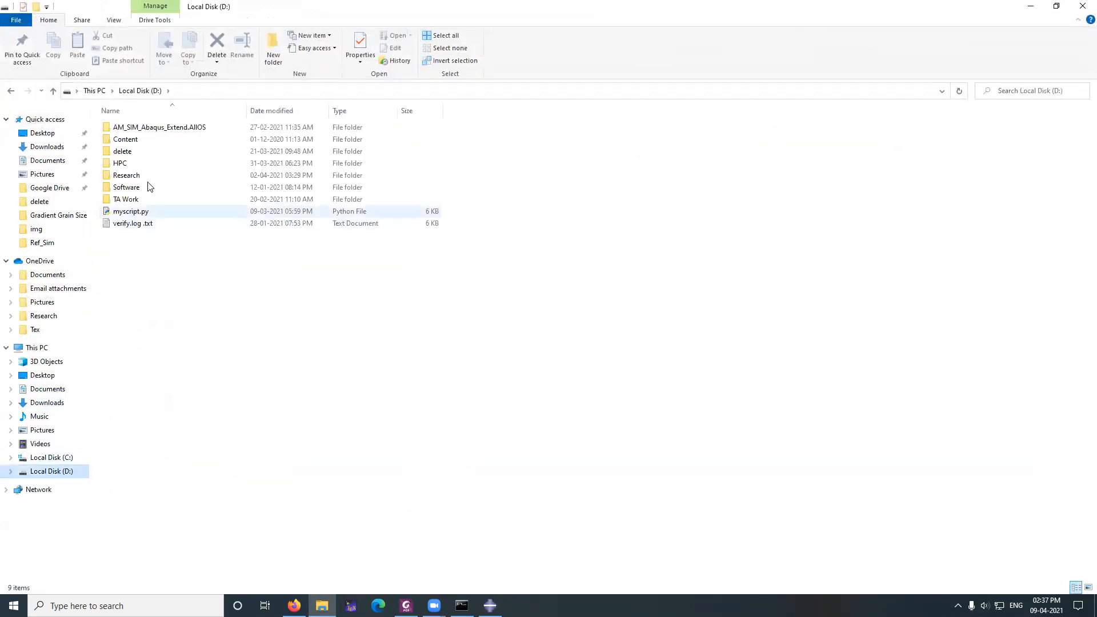
{"action": "double_click", "coordinate": [125, 196]}
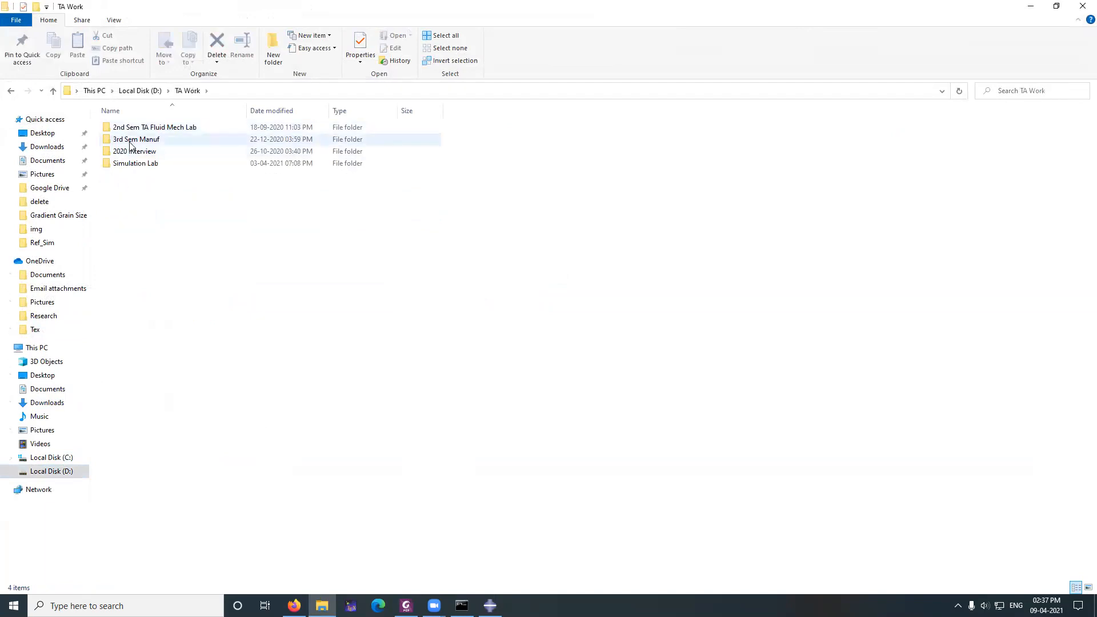
{"action": "double_click", "coordinate": [128, 164]}
{"action": "double_click", "coordinate": [126, 130]}
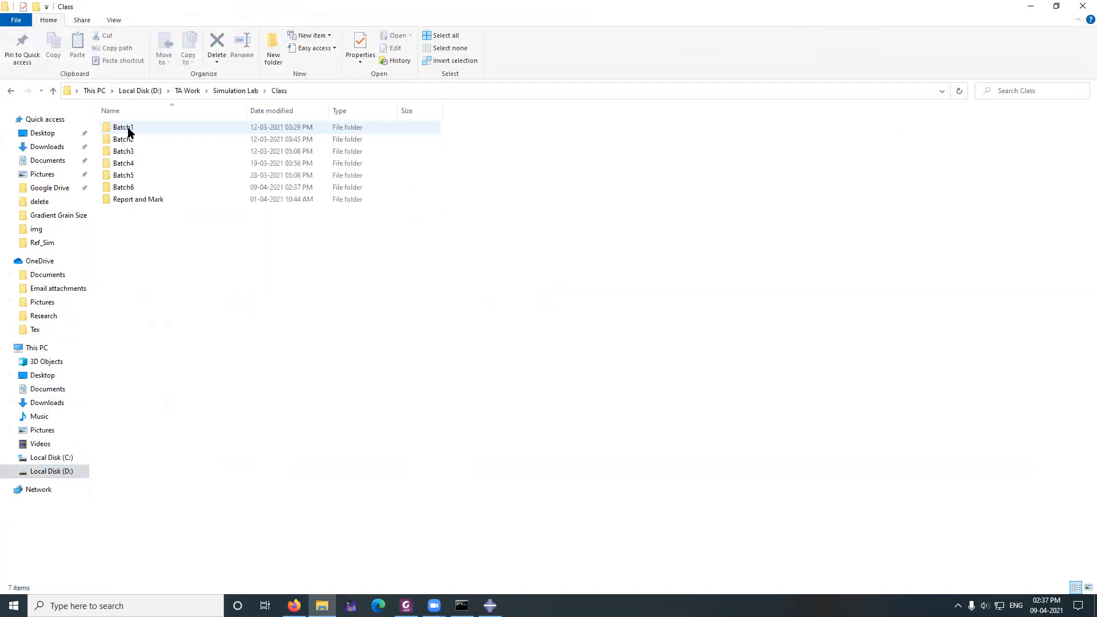
{"action": "double_click", "coordinate": [133, 187]}
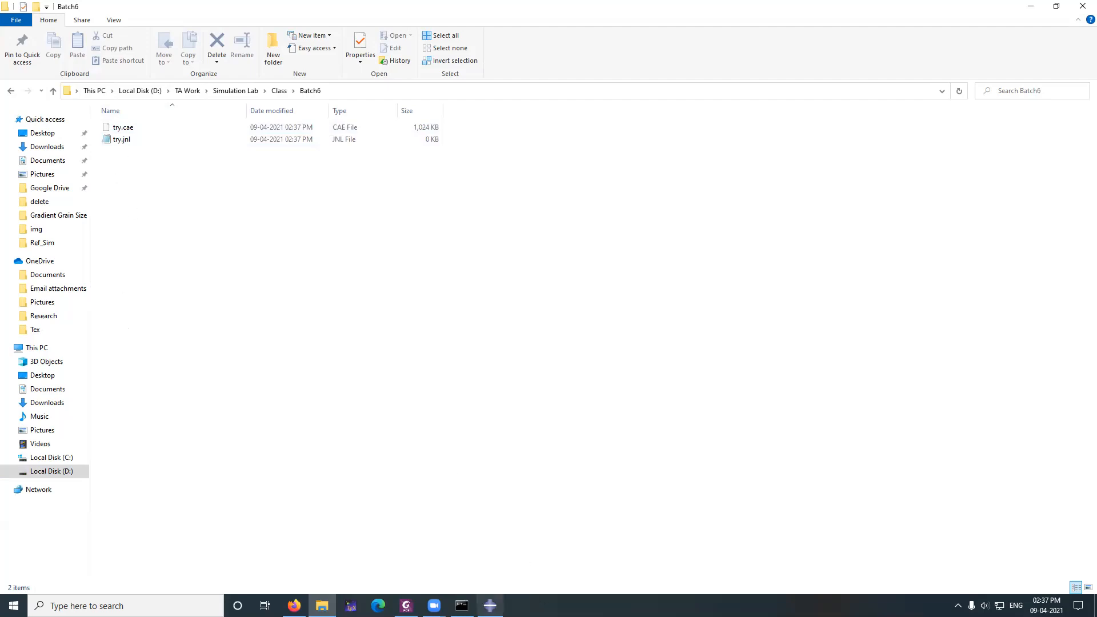
Step: Switch back to Abaqus/CAE and set the work directory to D:/TA Work/Simulation Lab/Class/Batch6
{"action": "left_click", "coordinate": [489, 605]}
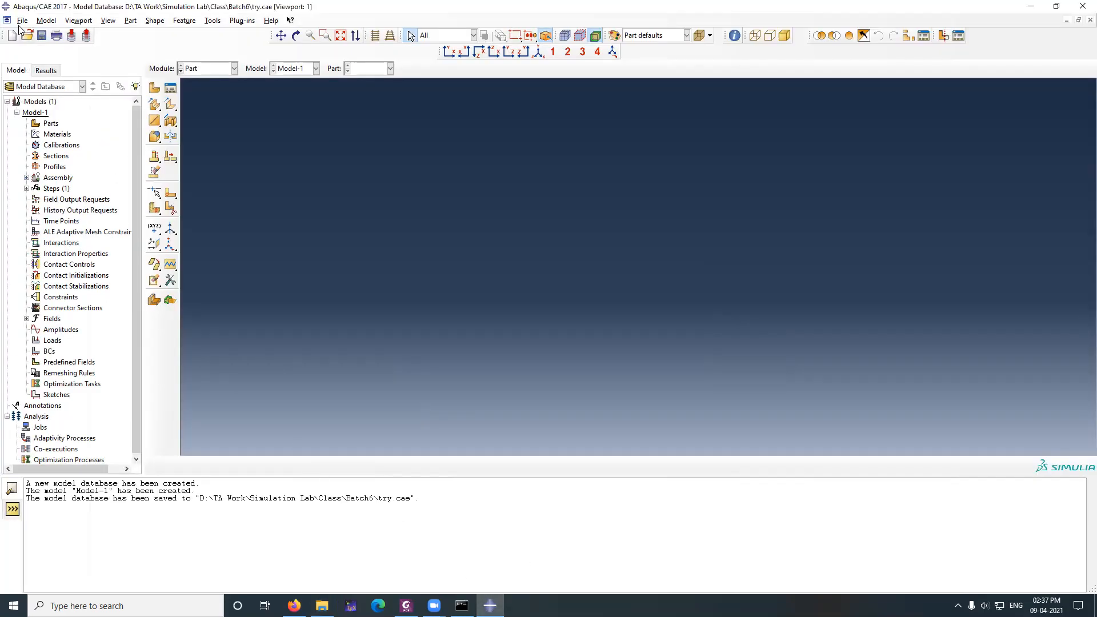
{"action": "left_click", "coordinate": [23, 21]}
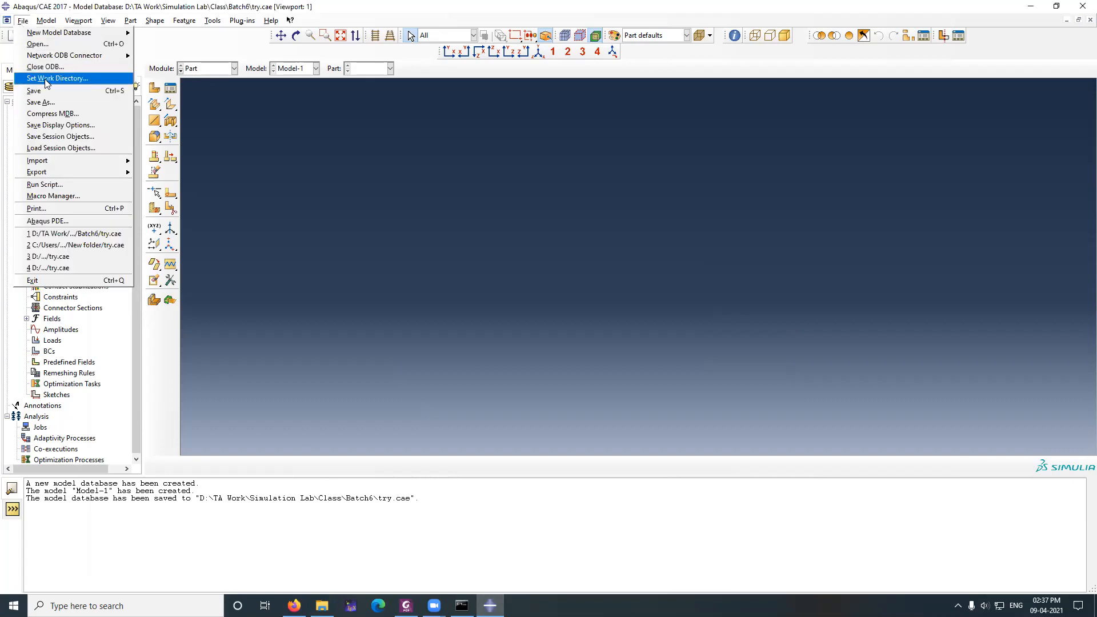
{"action": "left_click", "coordinate": [47, 78]}
{"action": "left_click", "coordinate": [619, 301]}
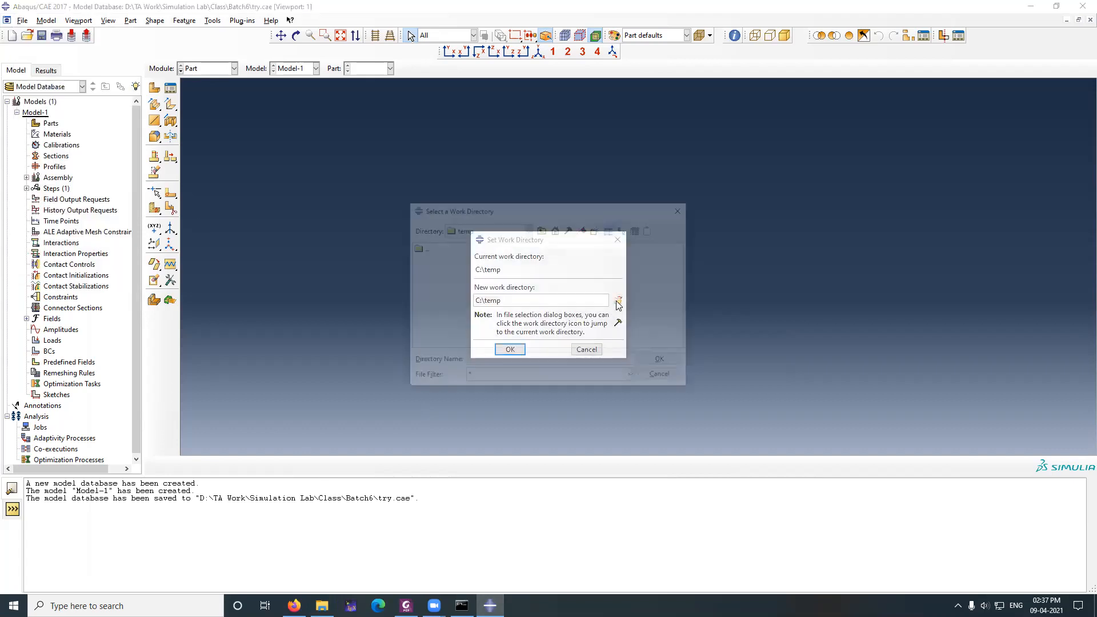
{"action": "left_click", "coordinate": [492, 229]}
{"action": "left_click", "coordinate": [451, 270]}
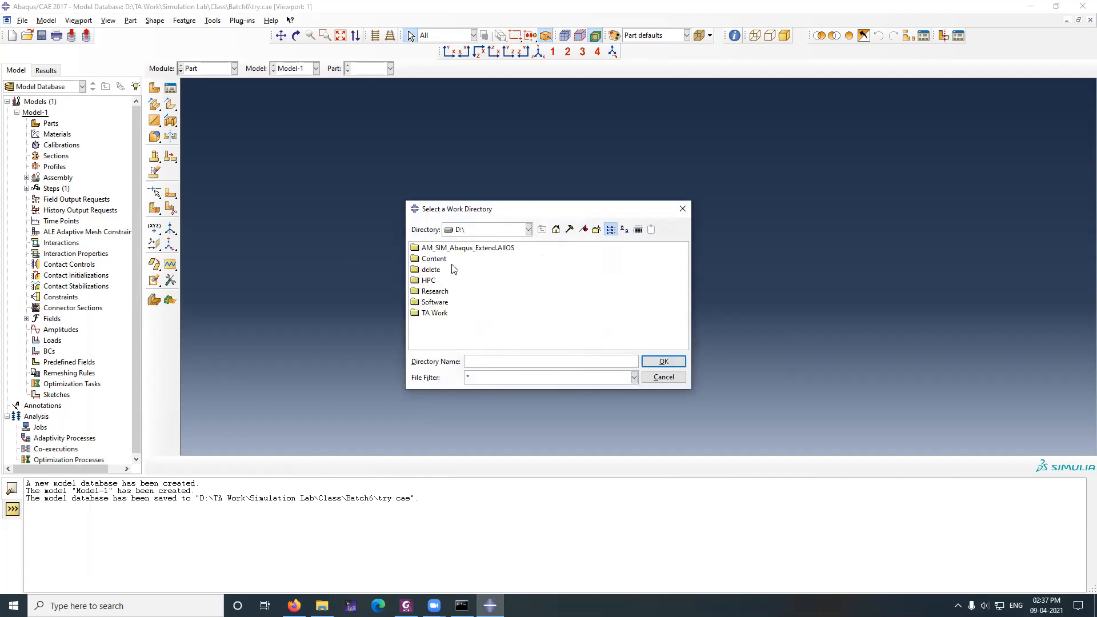
{"action": "double_click", "coordinate": [435, 313]}
{"action": "double_click", "coordinate": [441, 291]}
{"action": "double_click", "coordinate": [435, 258]}
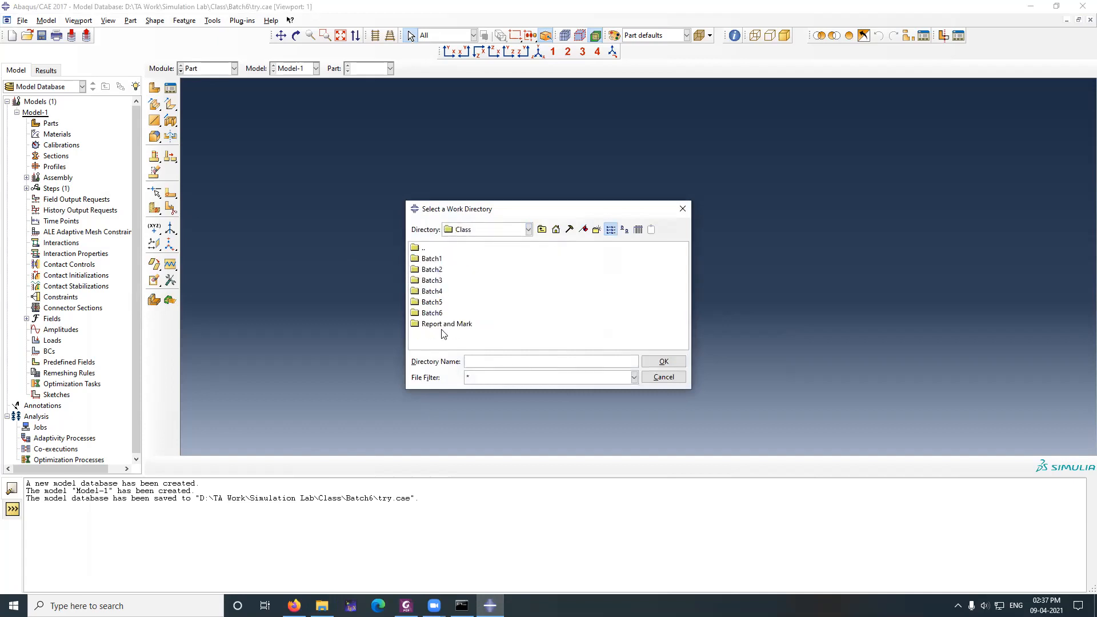
{"action": "left_click", "coordinate": [436, 313]}
{"action": "left_click", "coordinate": [660, 361]}
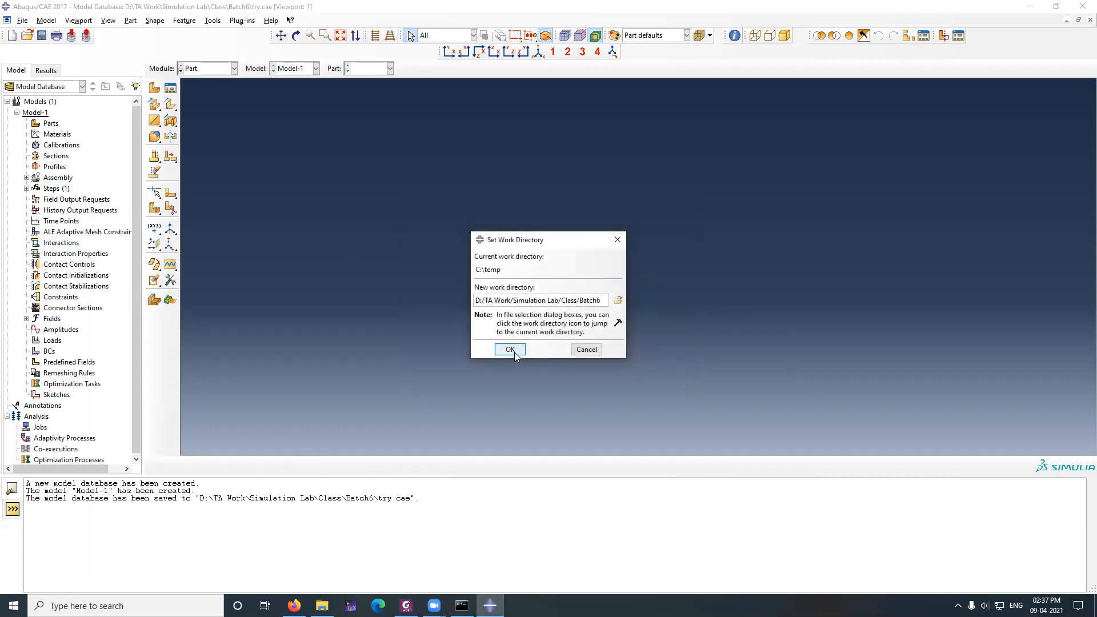
{"action": "left_click", "coordinate": [510, 350]}
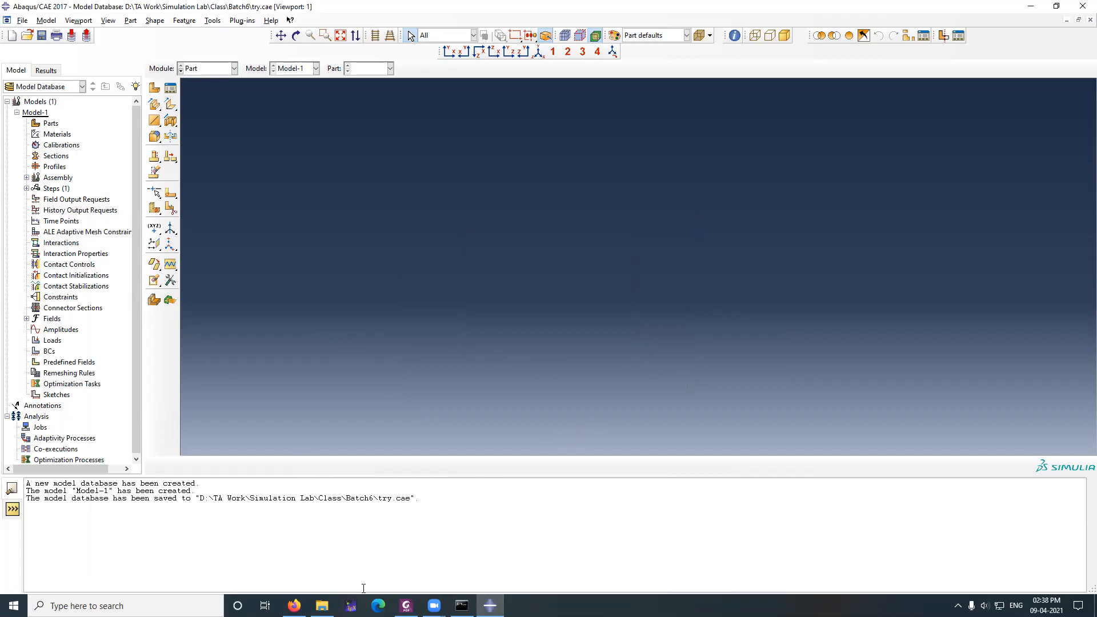
Step: Look at the Batch6 folder in File Explorer again and return to Abaqus/CAE
{"action": "left_click", "coordinate": [322, 606]}
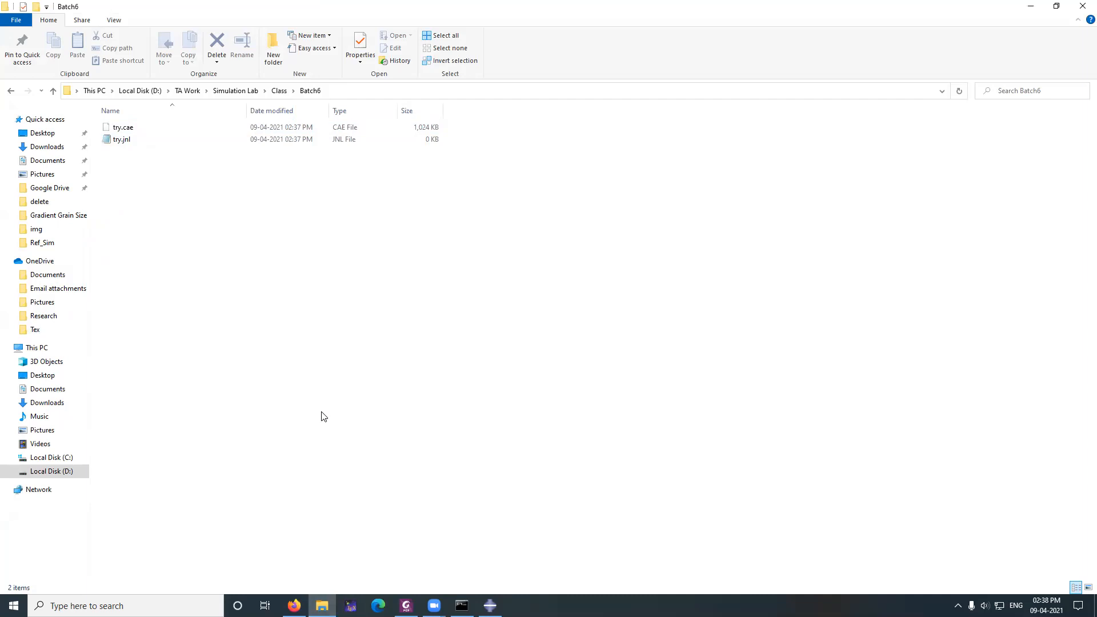
{"action": "left_click", "coordinate": [489, 605]}
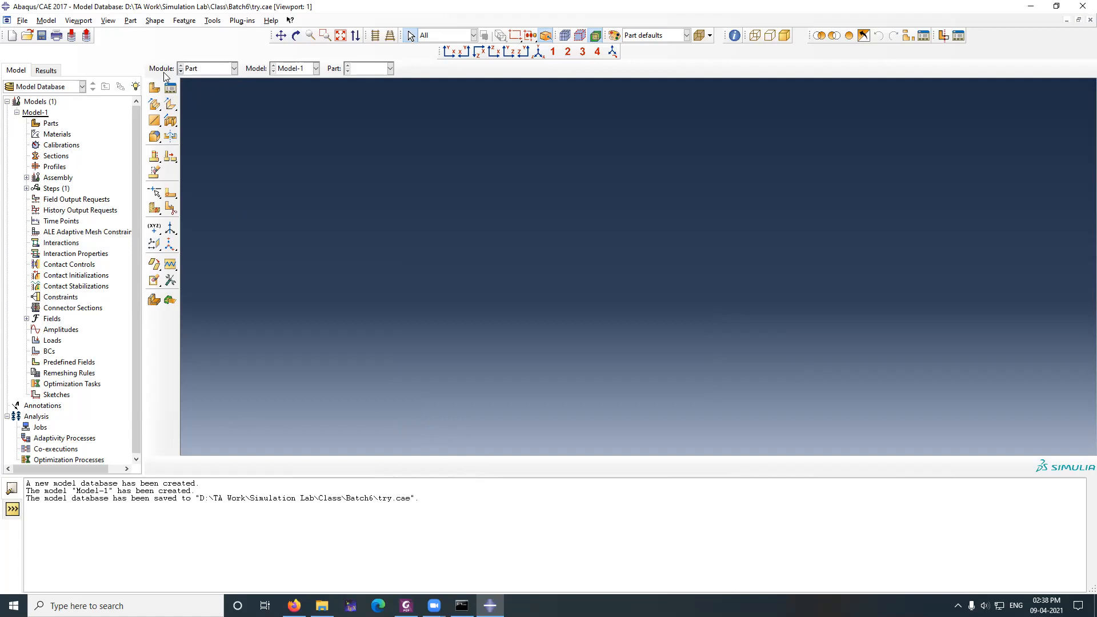
Step: Change the active module from Part to Property for Model-1
{"action": "left_click", "coordinate": [209, 68]}
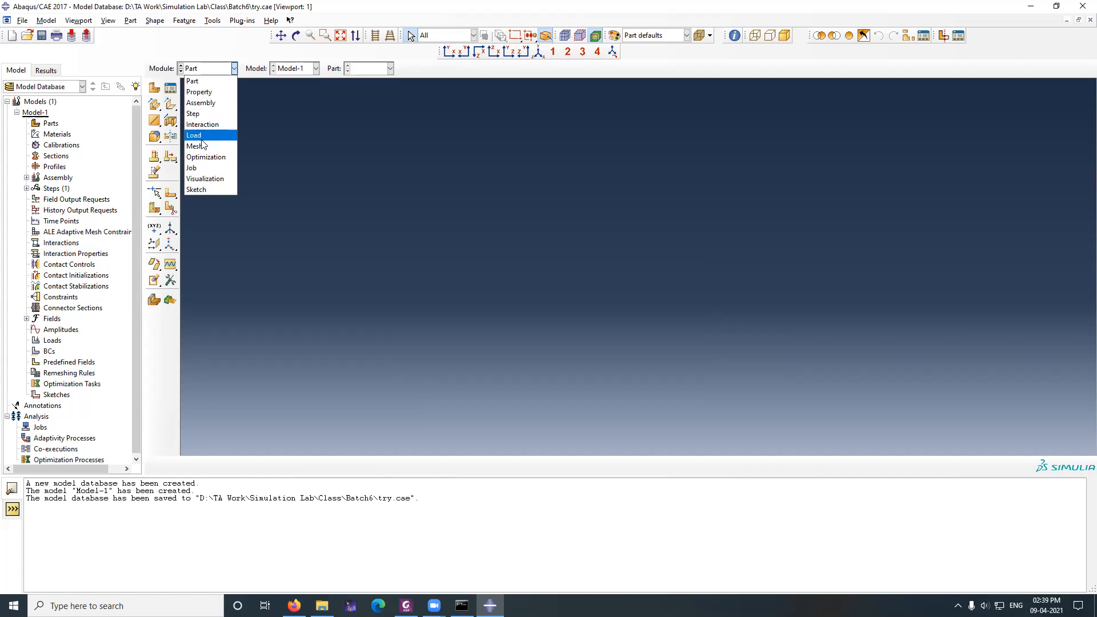
{"action": "left_click", "coordinate": [195, 93]}
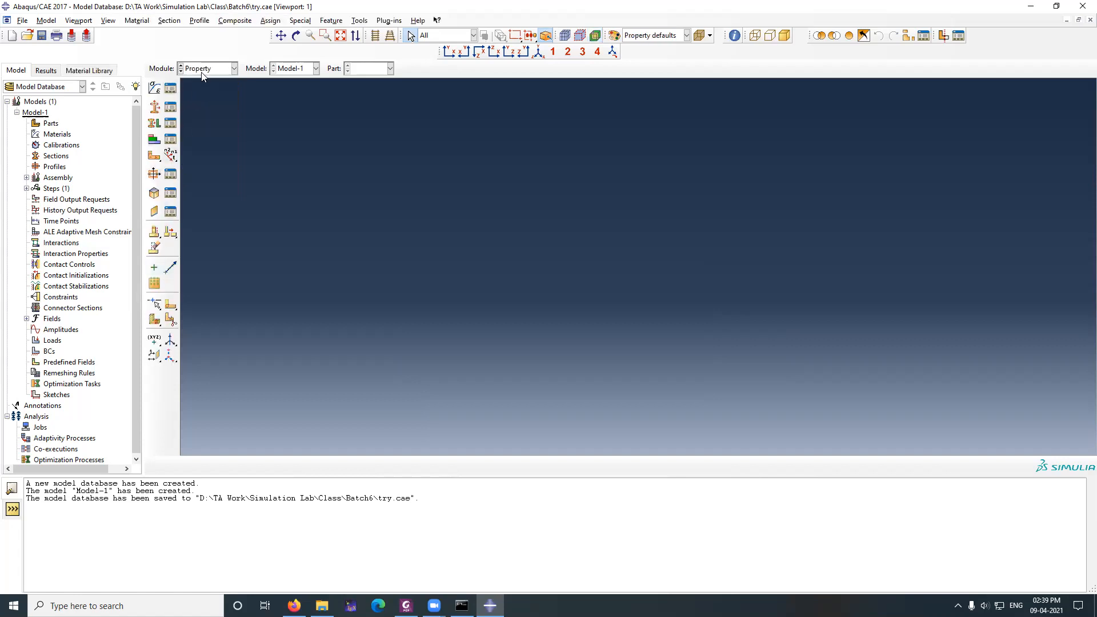
Step: Change the active module for Model-1 from Property to Part
{"action": "left_click", "coordinate": [206, 69]}
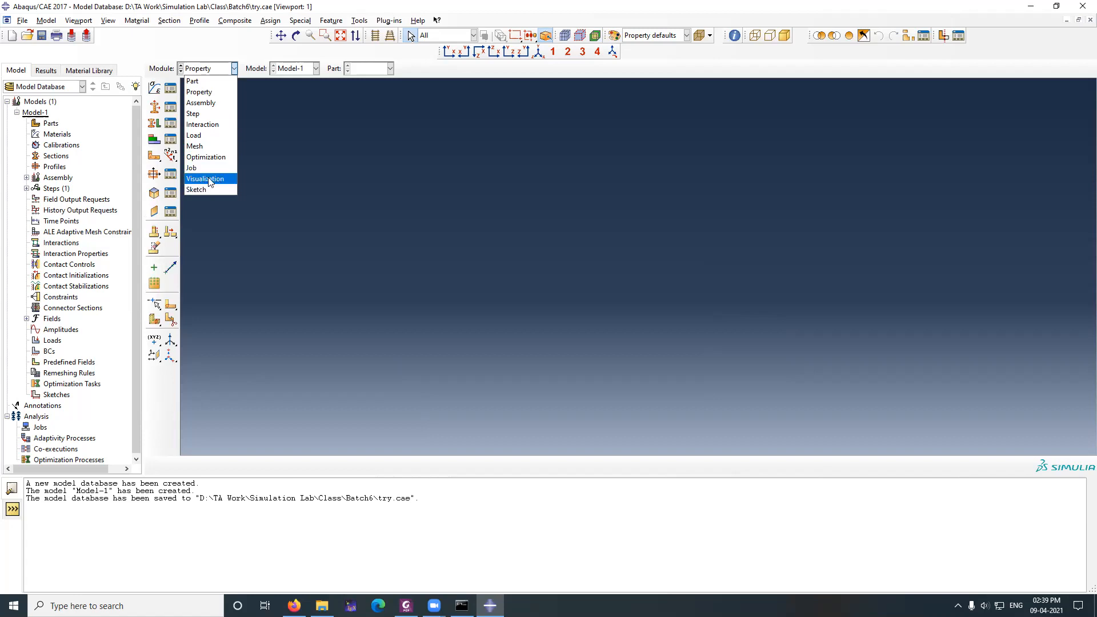
{"action": "left_click", "coordinate": [205, 43]}
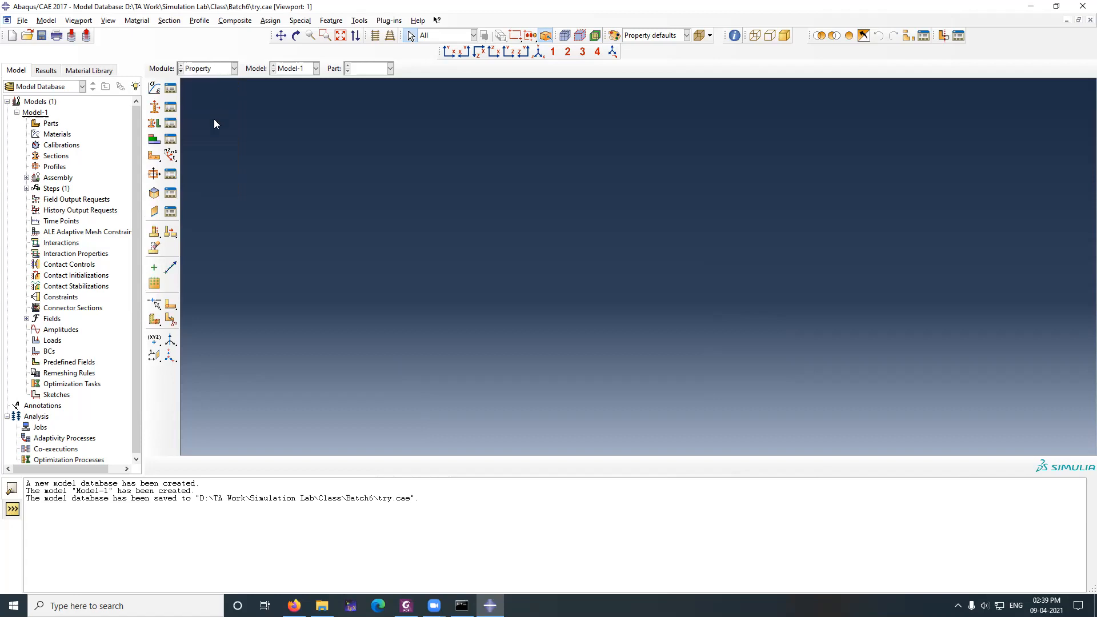
{"action": "left_click", "coordinate": [234, 68]}
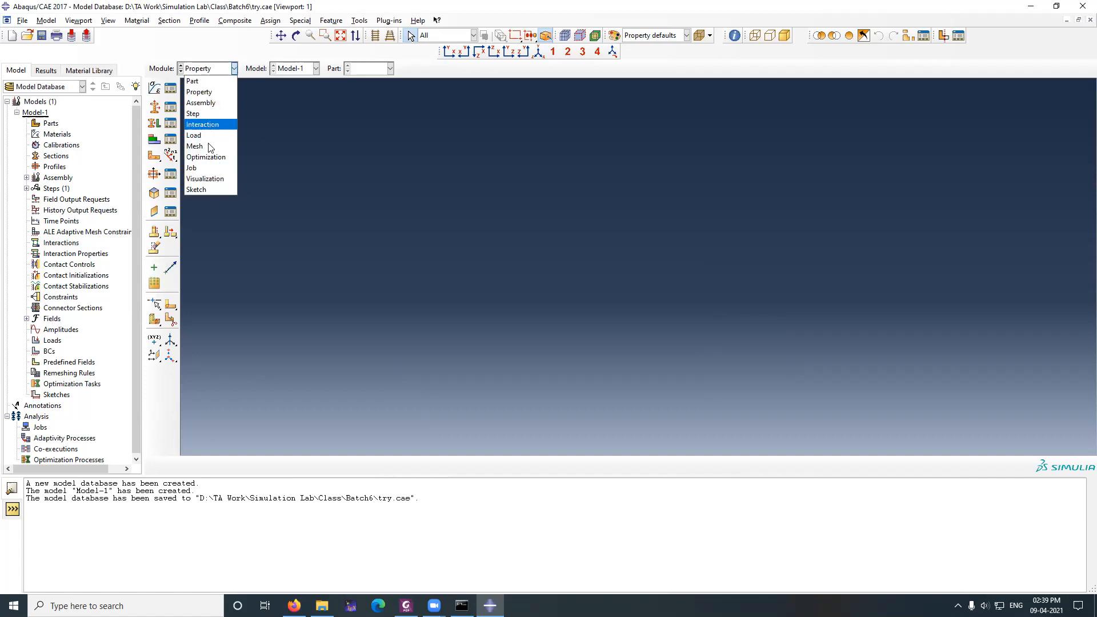
{"action": "left_click", "coordinate": [216, 81]}
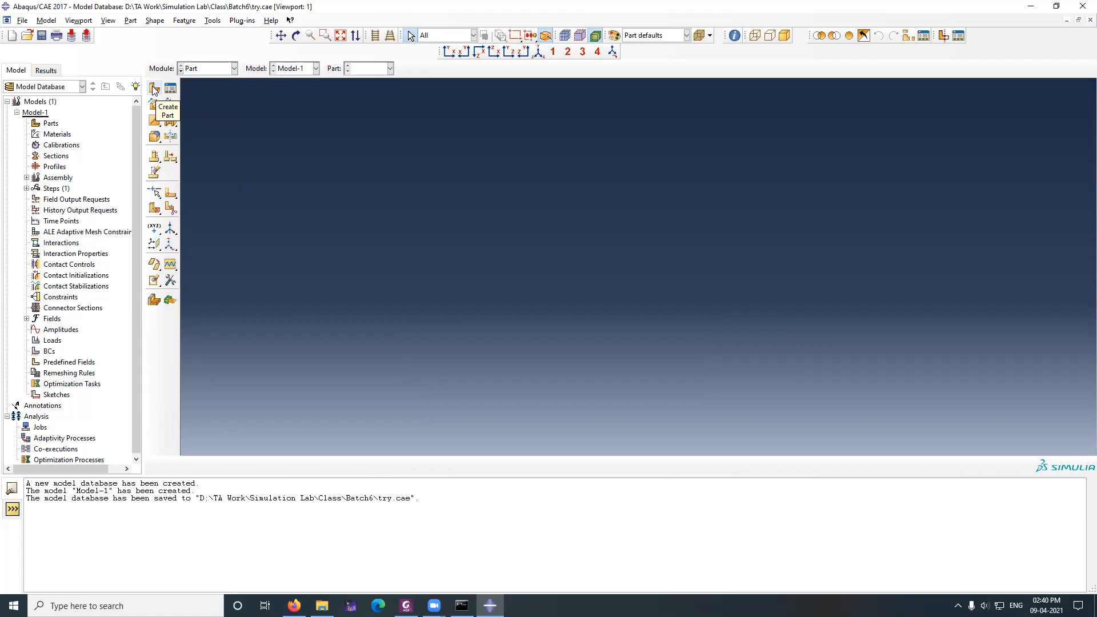
Step: Switch Model-1 to the Load module and return it to the Part module
{"action": "right_click", "coordinate": [46, 124]}
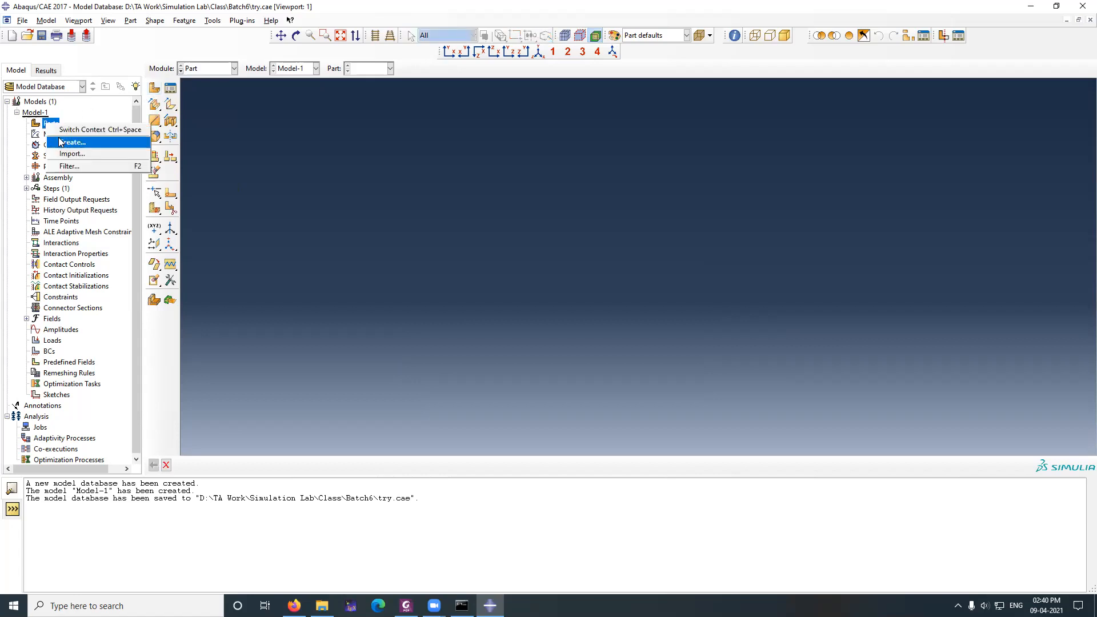
{"action": "left_click", "coordinate": [98, 113]}
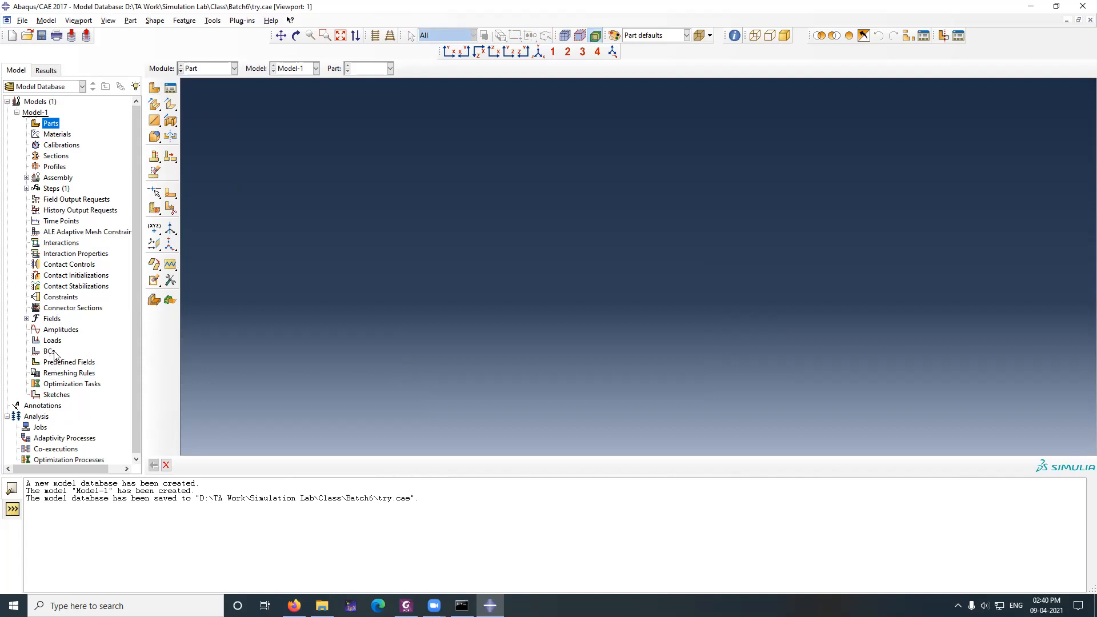
{"action": "left_click", "coordinate": [217, 70]}
{"action": "left_click", "coordinate": [206, 144]}
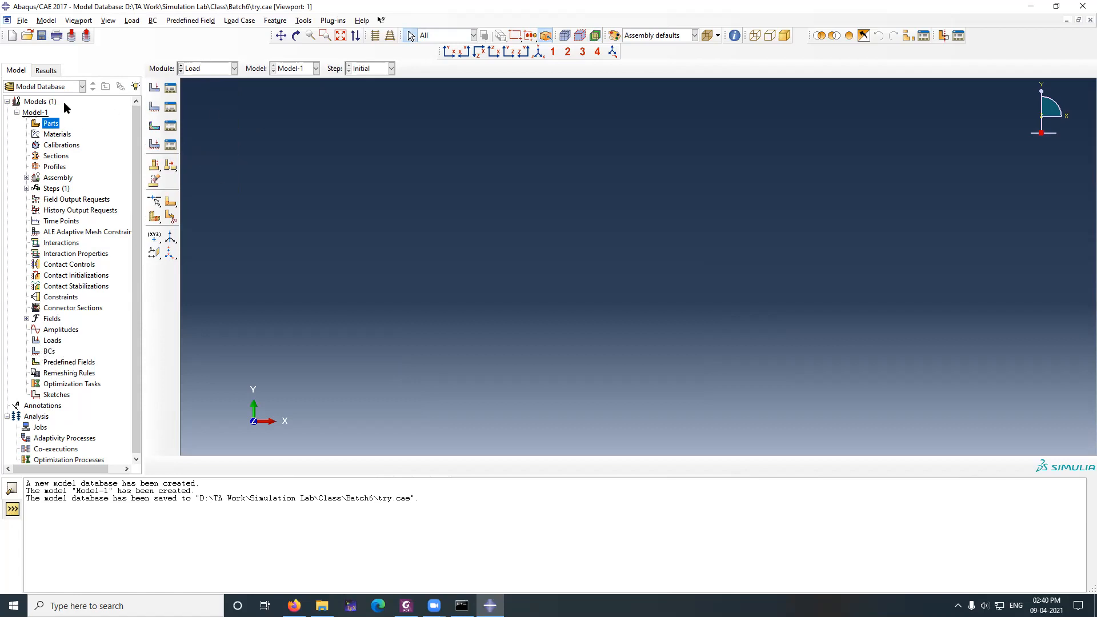
{"action": "left_click", "coordinate": [207, 70]}
{"action": "left_click", "coordinate": [207, 84]}
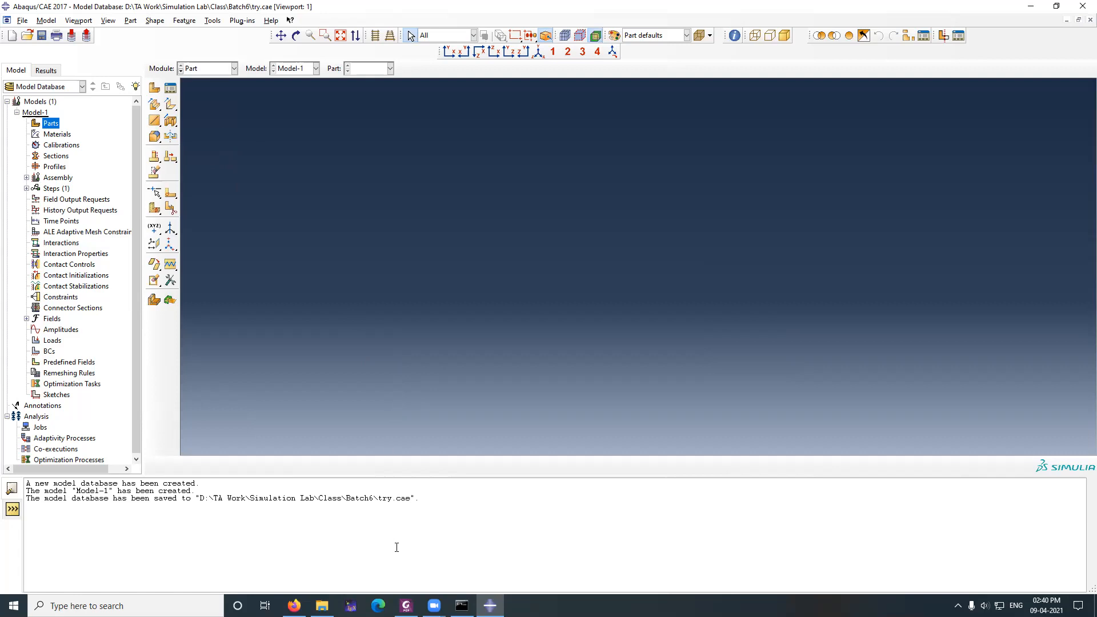
Step: Switch to the lab manual in Foxit PhantomPDF and examine the dimensions of the 2D deformable body under Part Generation
{"action": "left_click", "coordinate": [406, 606]}
{"action": "scroll", "coordinate": [531, 350], "scroll_direction": "up", "scroll_amount": 4}
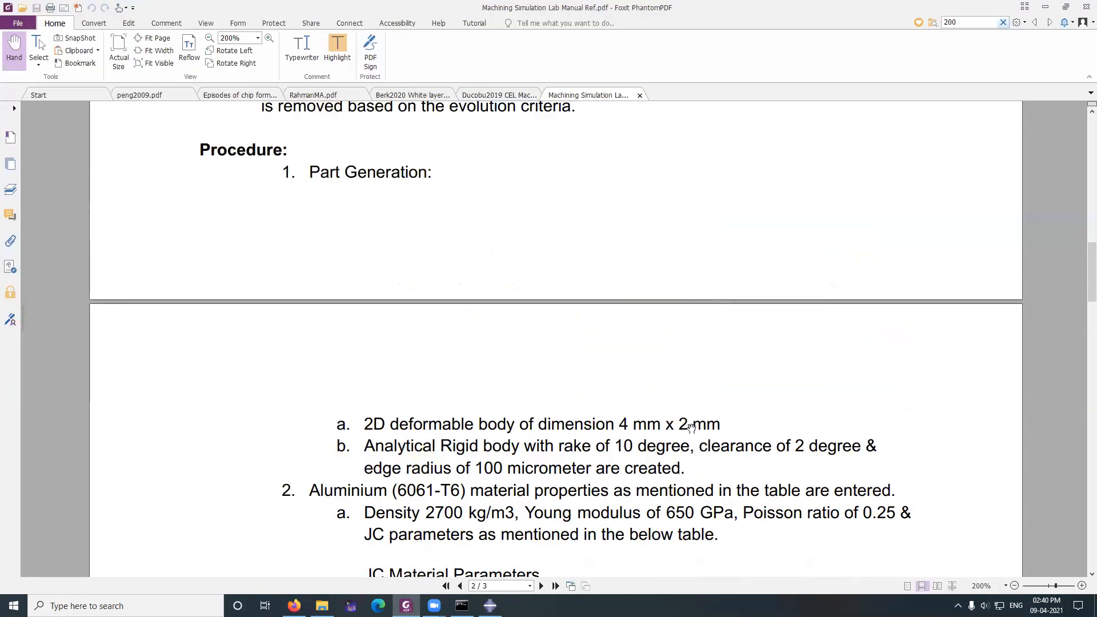
{"action": "left_click_drag", "start_coordinate": [363, 425], "coordinate": [735, 429]}
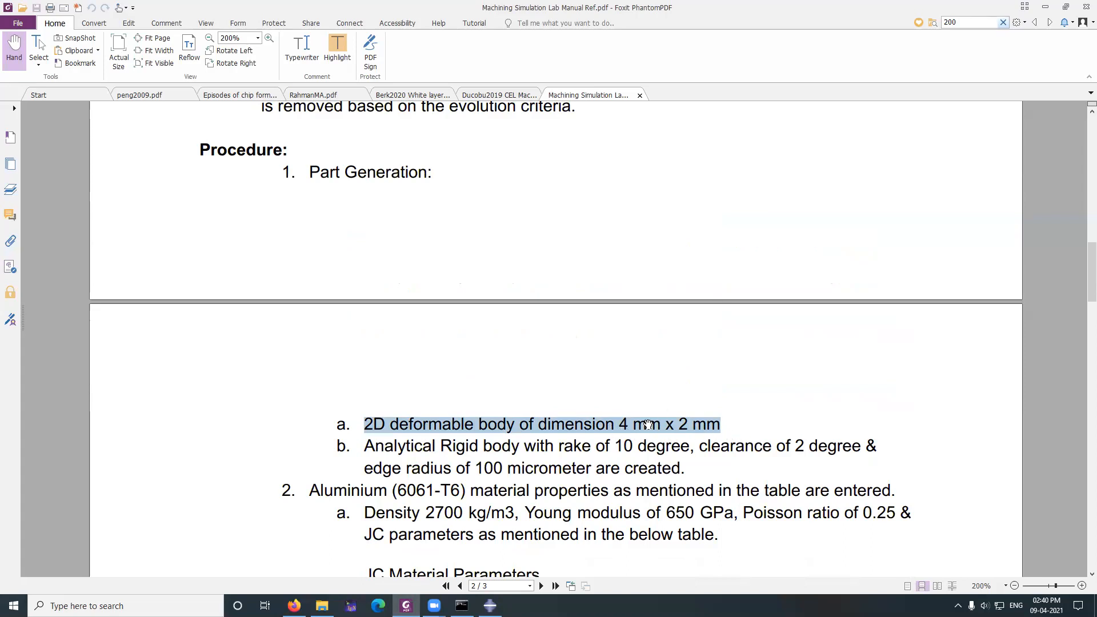
{"action": "left_click", "coordinate": [736, 430]}
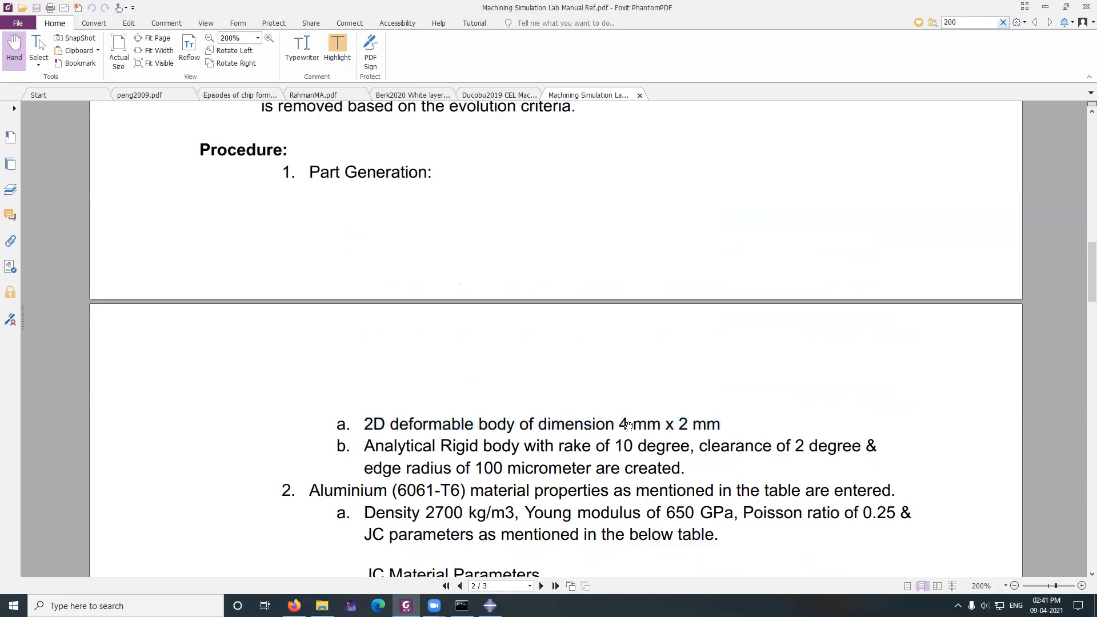
{"action": "left_click_drag", "start_coordinate": [621, 424], "coordinate": [721, 425]}
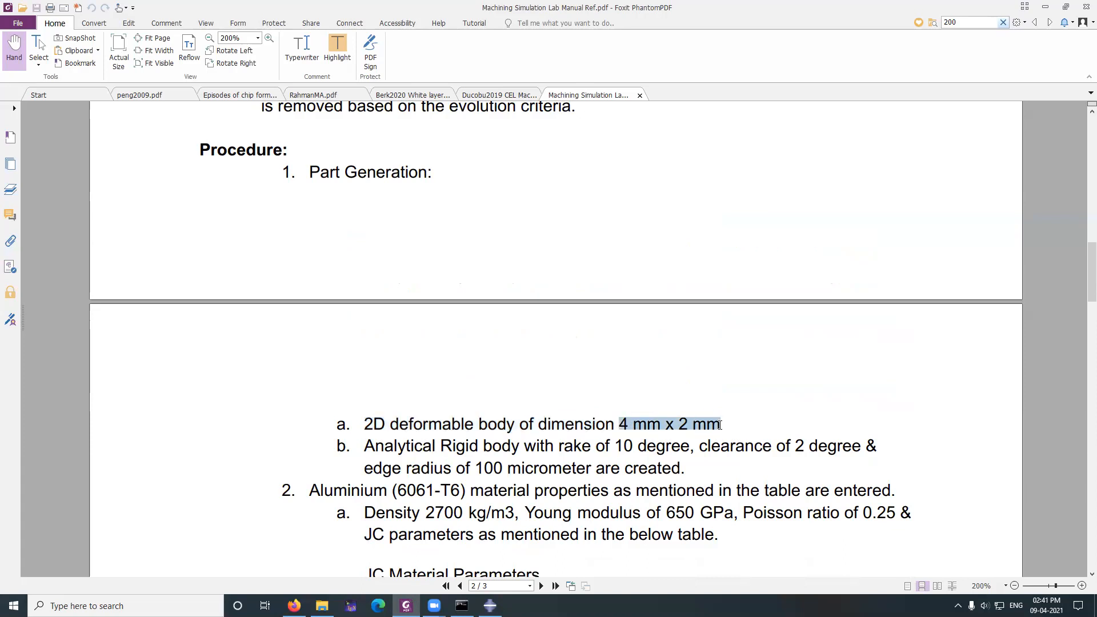
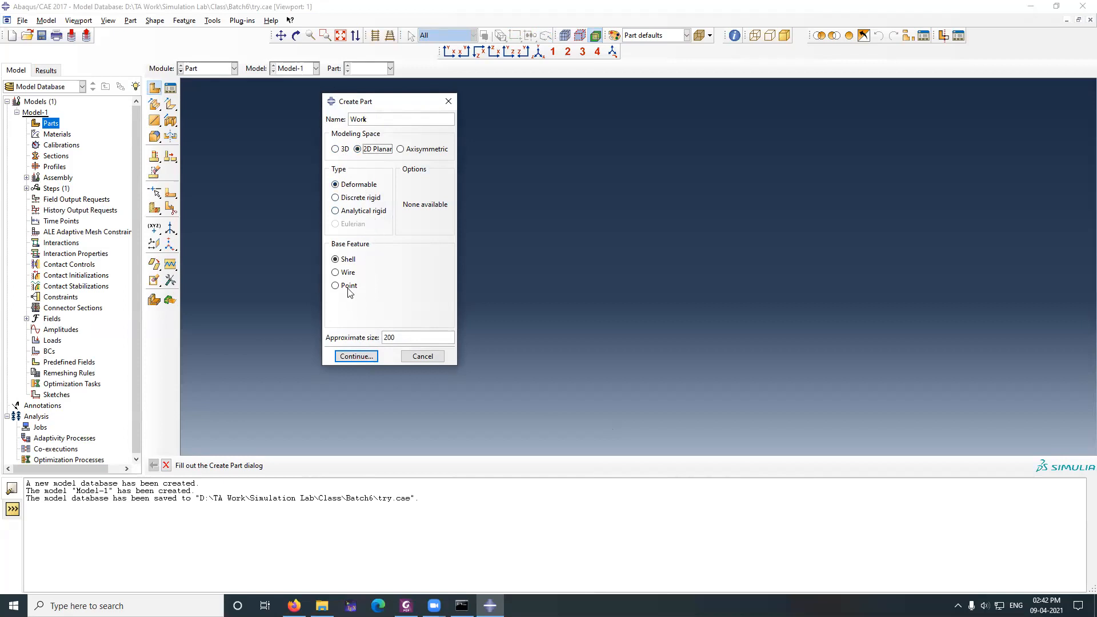
Step: Set the approximate size to 0.01 for the 2D planar deformable shell part Work and continue to its sketch
{"action": "left_click_drag", "start_coordinate": [396, 337], "coordinate": [341, 327]}
{"action": "left_click_drag", "start_coordinate": [416, 338], "coordinate": [367, 335]}
{"action": "type", "text": "0.01"}
{"action": "left_click", "coordinate": [356, 356]}
{"action": "left_click", "coordinate": [171, 104]}
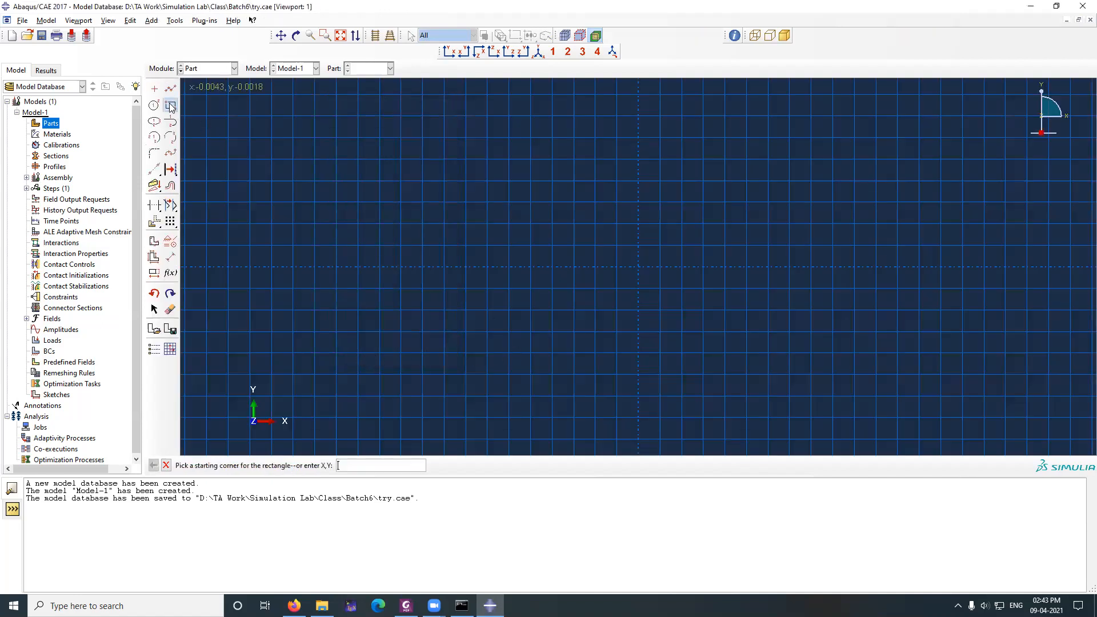
{"action": "left_click", "coordinate": [444, 143]}
{"action": "key", "text": "Escape"}
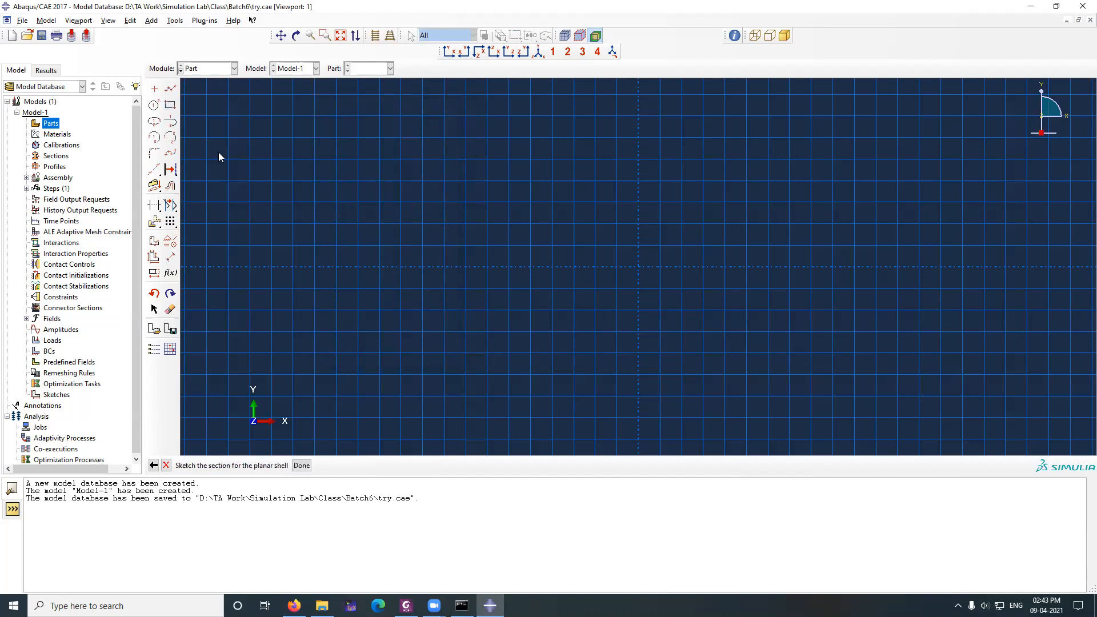
Step: Sketch a rectangle about 0.00305 wide and 0.0019 high around the sketch origin
{"action": "left_click", "coordinate": [170, 106]}
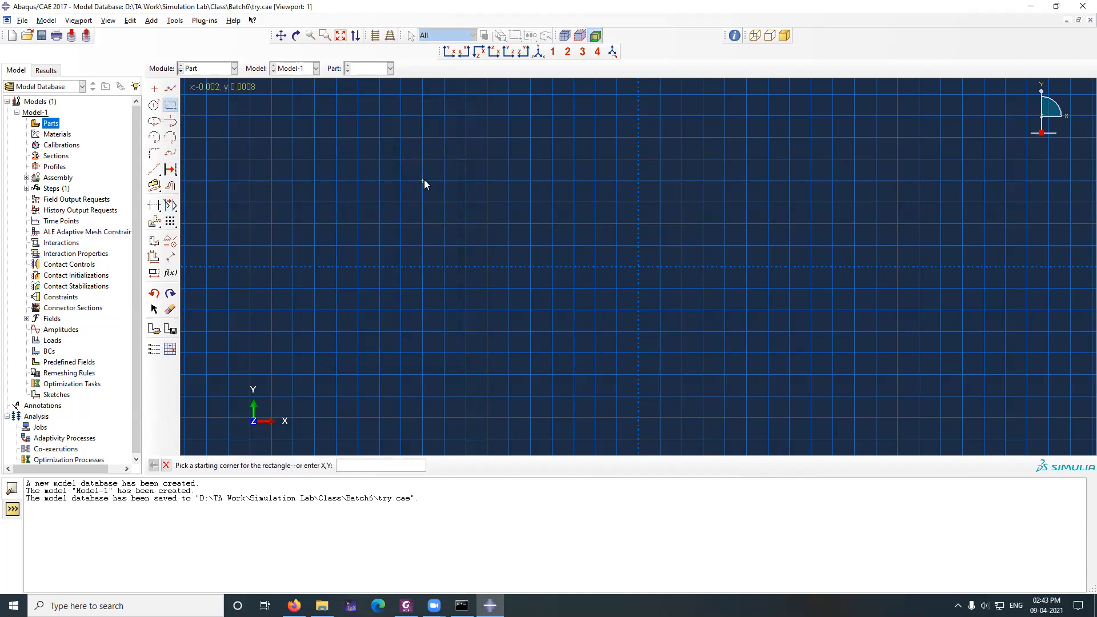
{"action": "left_click", "coordinate": [456, 166]}
{"action": "left_click", "coordinate": [784, 362]}
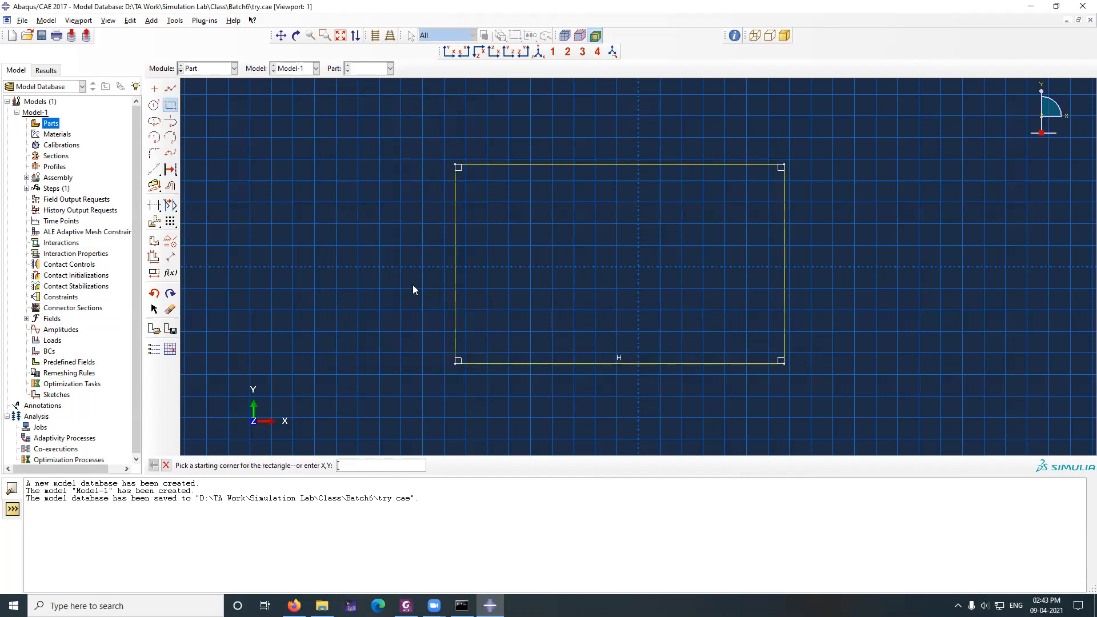
{"action": "key", "text": "Escape"}
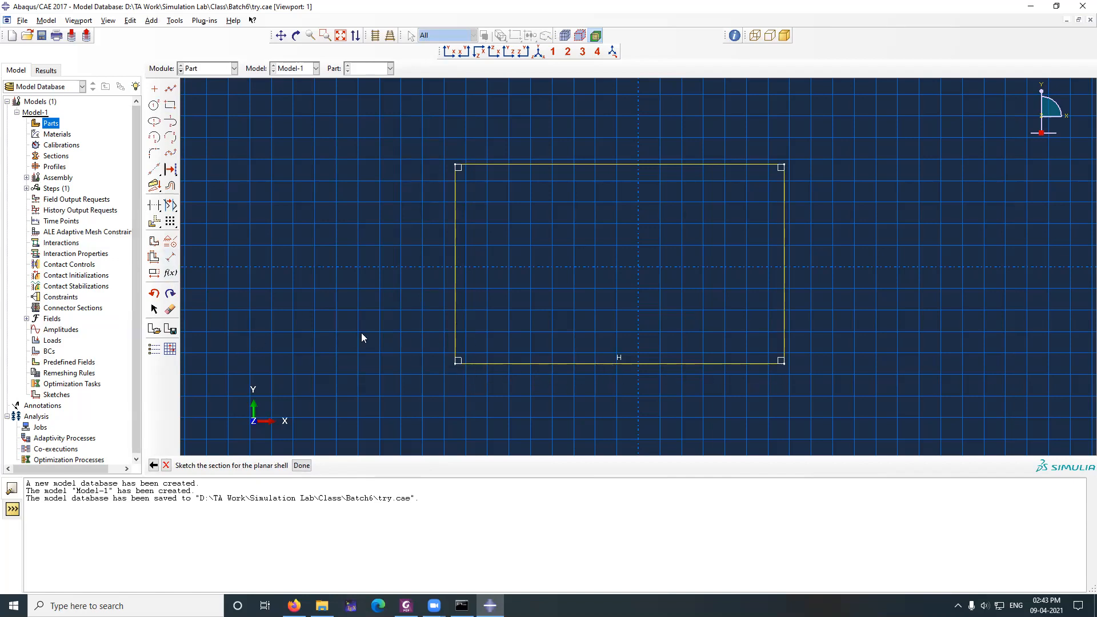
Step: Dimension the rectangle's bottom edge as 2e-3, consulting the body size in the Foxit PhantomPDF lab manual
{"action": "left_click", "coordinate": [170, 258]}
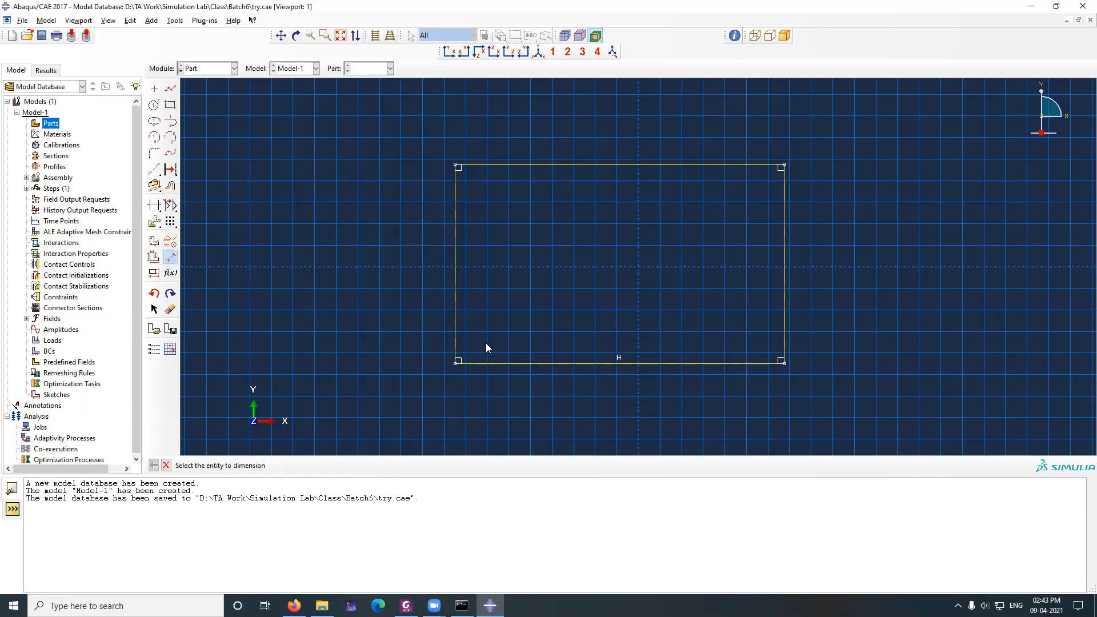
{"action": "left_click", "coordinate": [526, 365]}
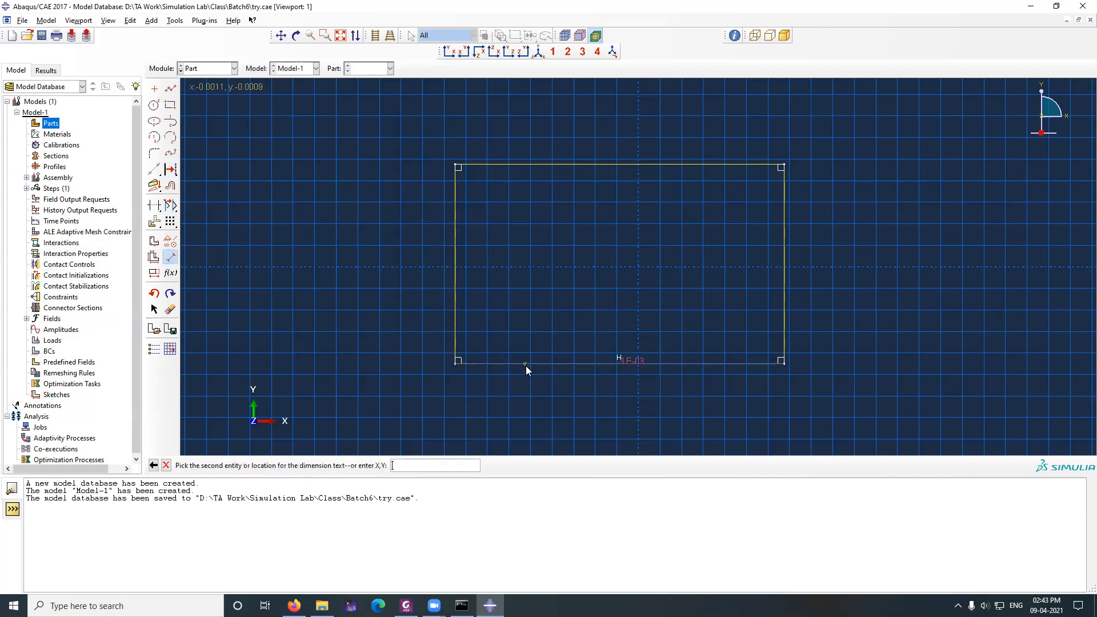
{"action": "left_click", "coordinate": [550, 392]}
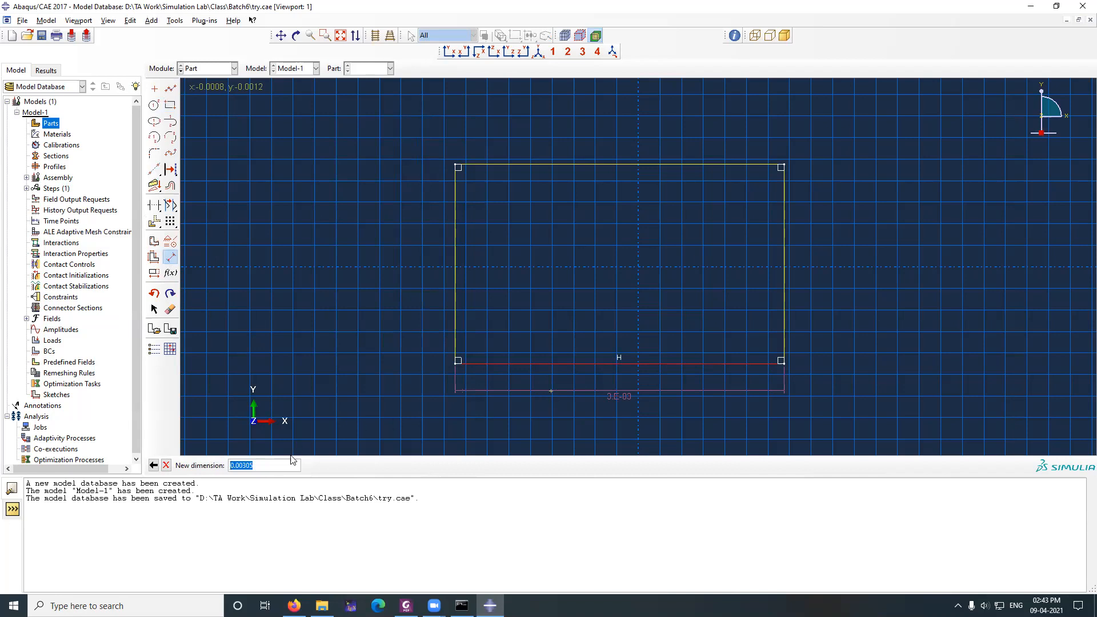
{"action": "left_click", "coordinate": [247, 465]}
{"action": "left_click_drag", "start_coordinate": [248, 465], "coordinate": [253, 465]}
{"action": "left_click_drag", "start_coordinate": [261, 465], "coordinate": [226, 458]}
{"action": "key", "text": "alt+Tab"}
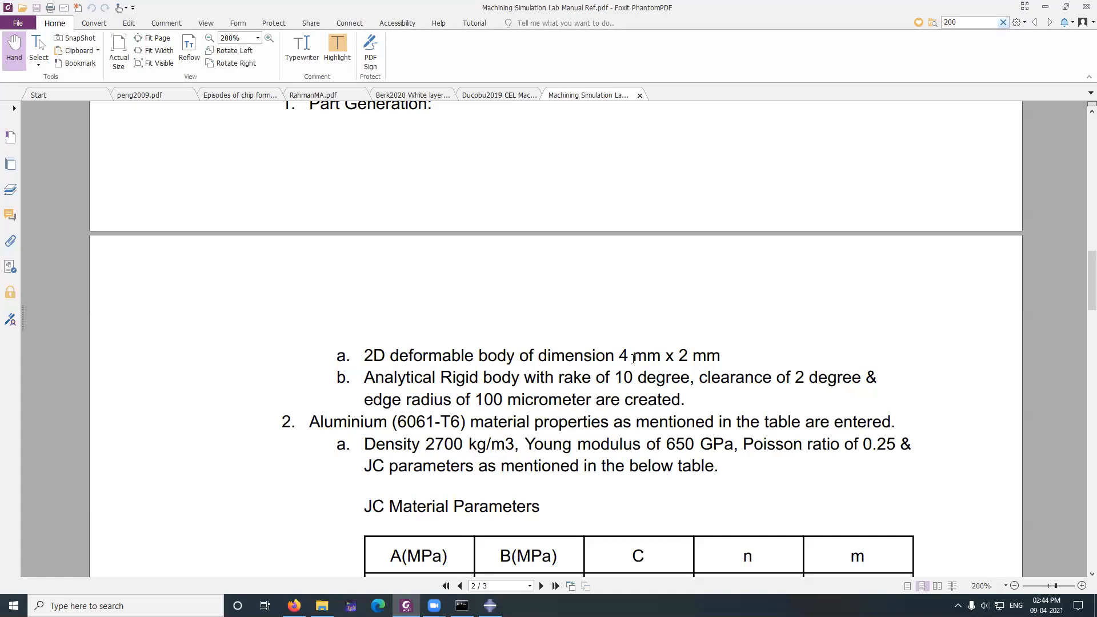
{"action": "key", "text": "alt+Tab"}
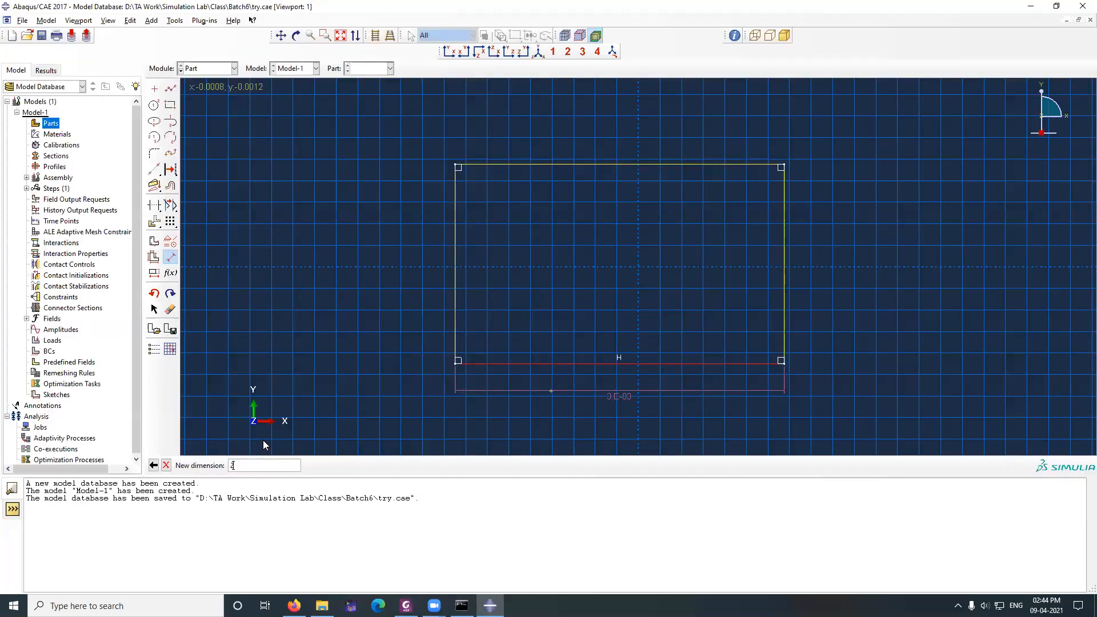
{"action": "type", "text": "2e-3"}
{"action": "key", "text": "Return"}
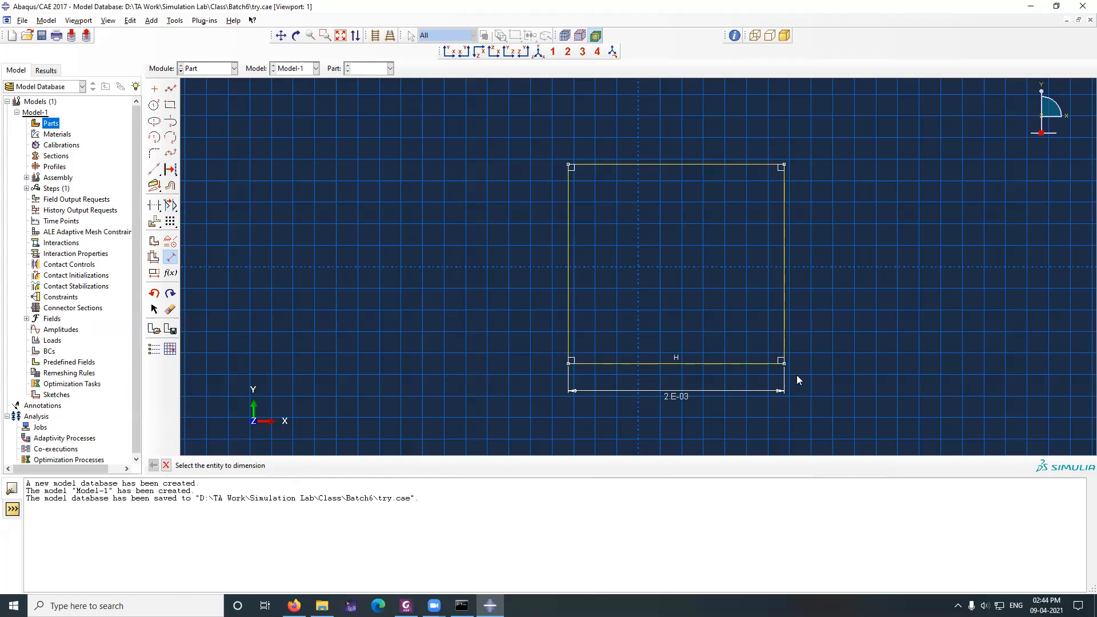
Step: Dimension the rectangle's left edge as 1e-3 and leave the dimension command
{"action": "left_click", "coordinate": [568, 274]}
{"action": "left_click", "coordinate": [494, 274]}
{"action": "type", "text": "1"}
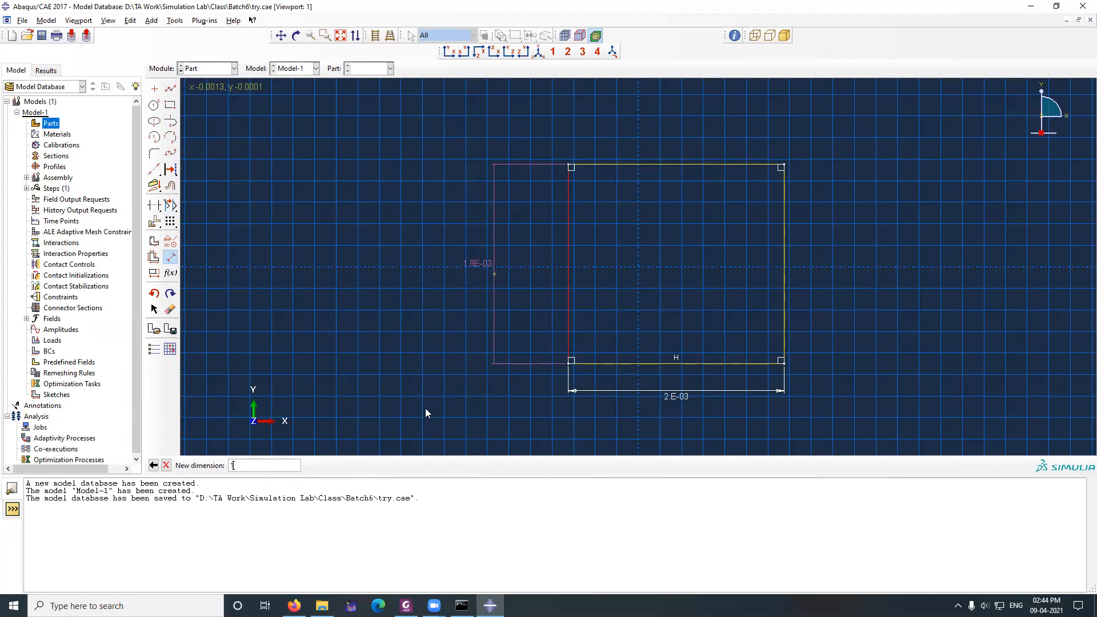
{"action": "type", "text": "e-3"}
{"action": "key", "text": "Return"}
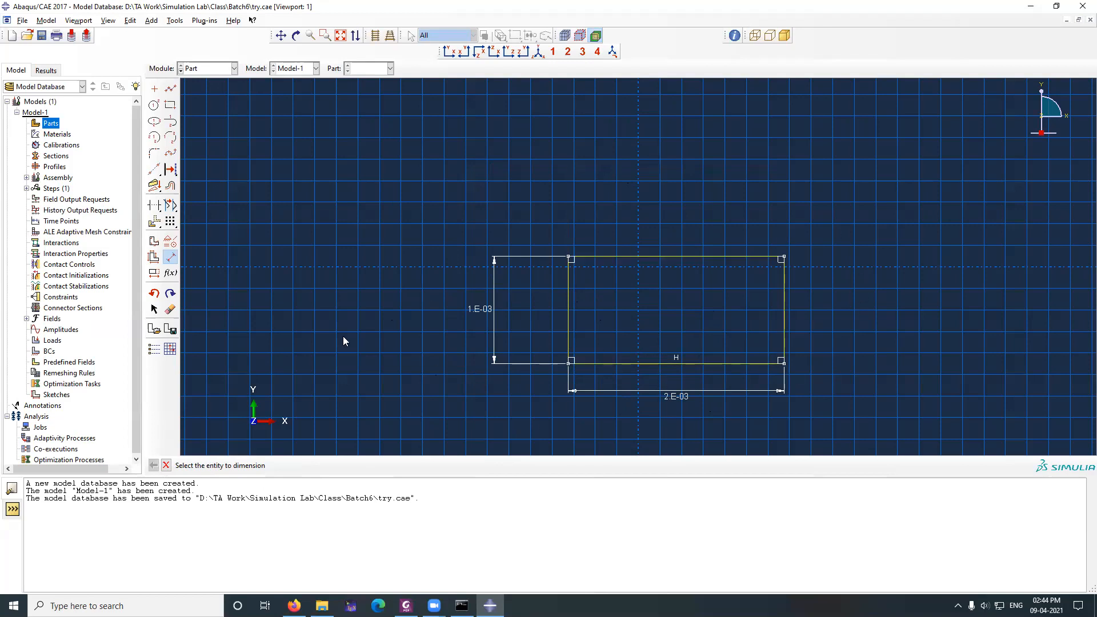
{"action": "left_click", "coordinate": [166, 465]}
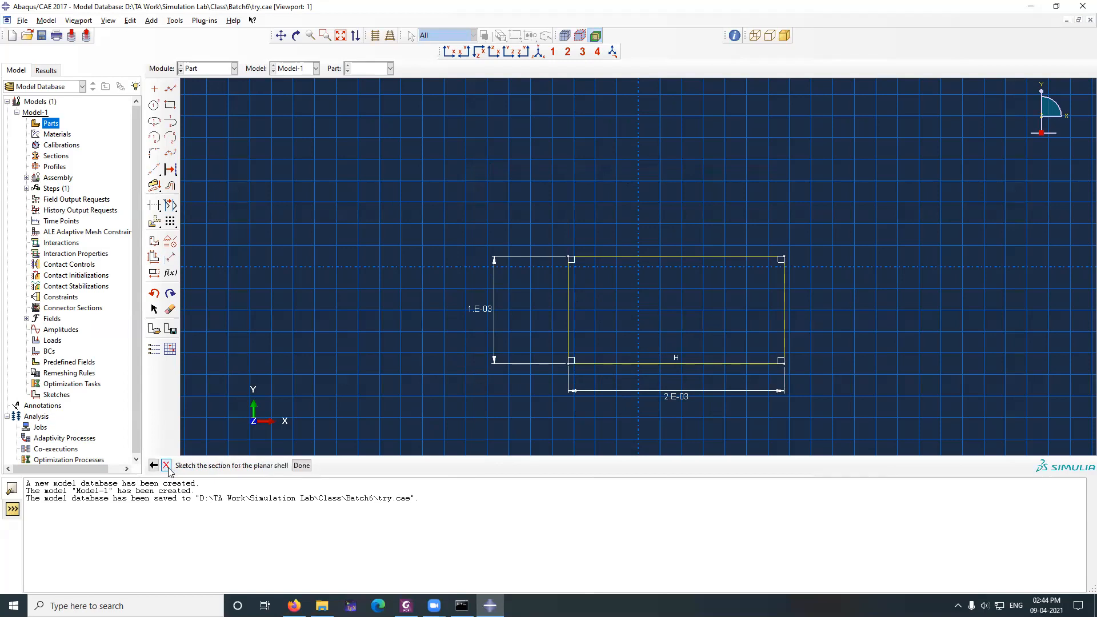
Step: Finish the section sketch to create the Work part and expand the Parts branch in the model tree
{"action": "left_click", "coordinate": [301, 466]}
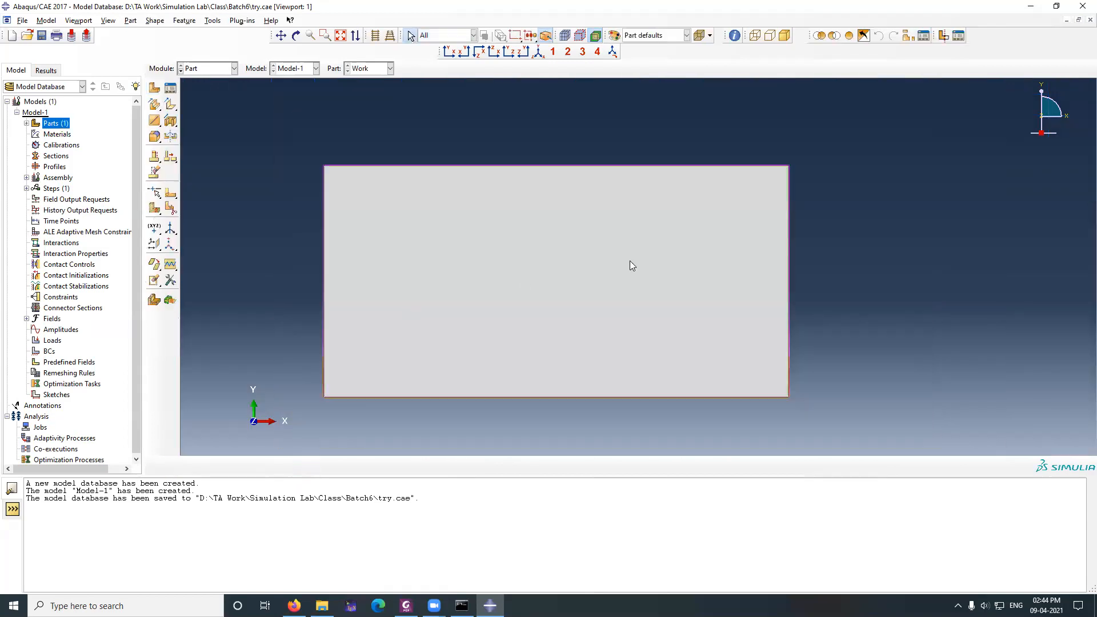
{"action": "scroll", "coordinate": [729, 204], "scroll_direction": "up", "scroll_amount": 2}
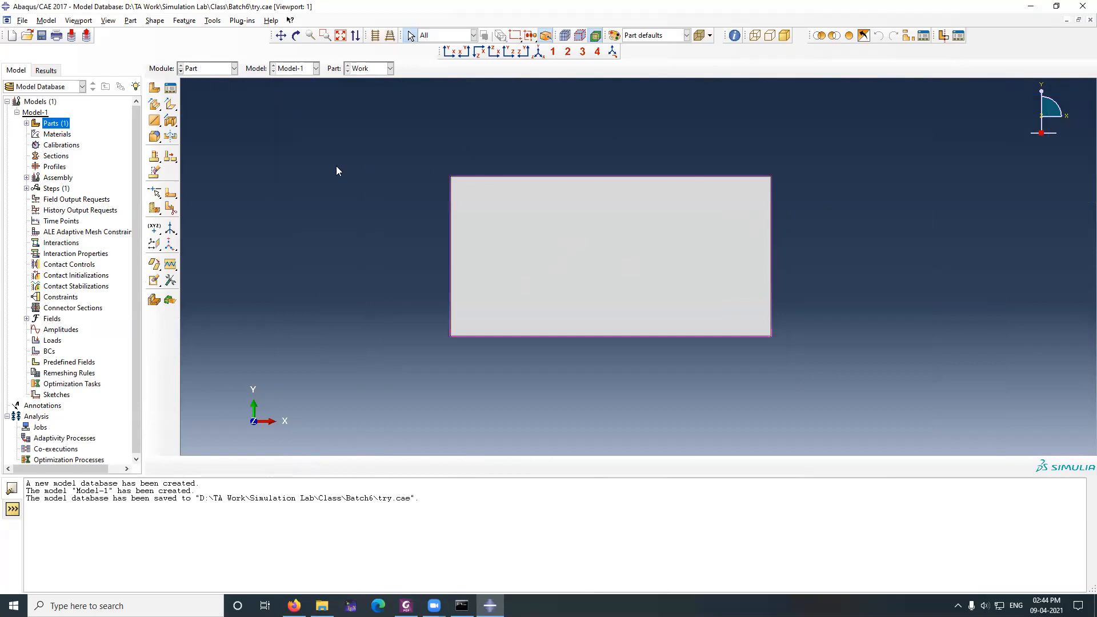
{"action": "left_click", "coordinate": [26, 123]}
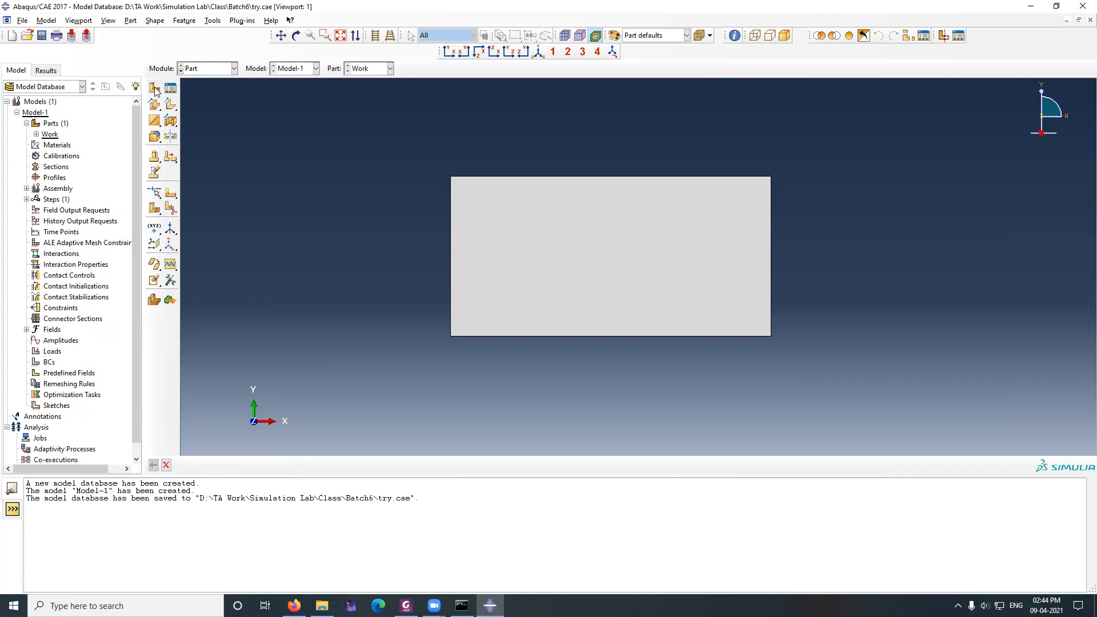
Step: Create a 2D planar analytical rigid part named Tool with approximate size 0.01 and continue to its sketch
{"action": "right_click", "coordinate": [51, 124]}
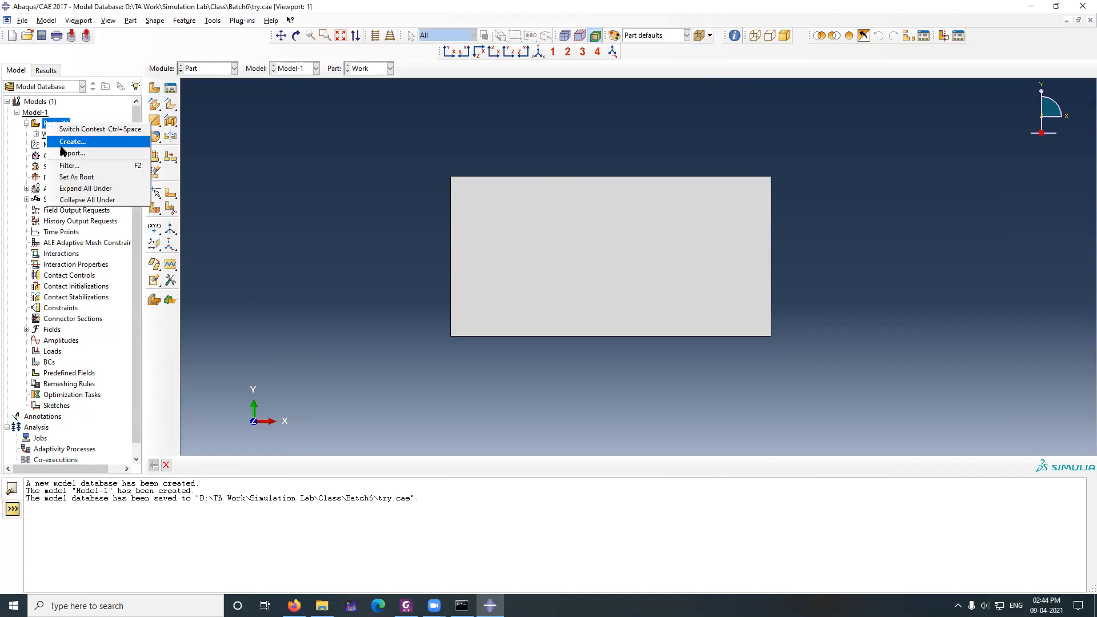
{"action": "left_click", "coordinate": [61, 144]}
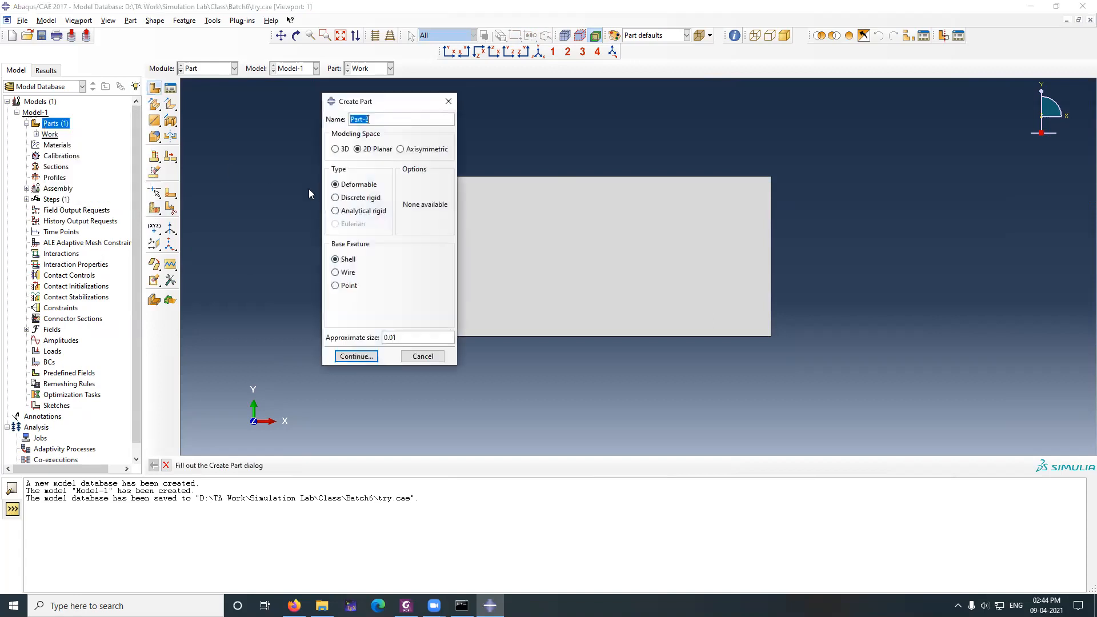
{"action": "left_click", "coordinate": [388, 121]}
{"action": "left_click_drag", "start_coordinate": [389, 121], "coordinate": [345, 120]}
{"action": "key", "text": "BackSpace"}
{"action": "type", "text": "Tool"}
{"action": "left_click", "coordinate": [361, 212]}
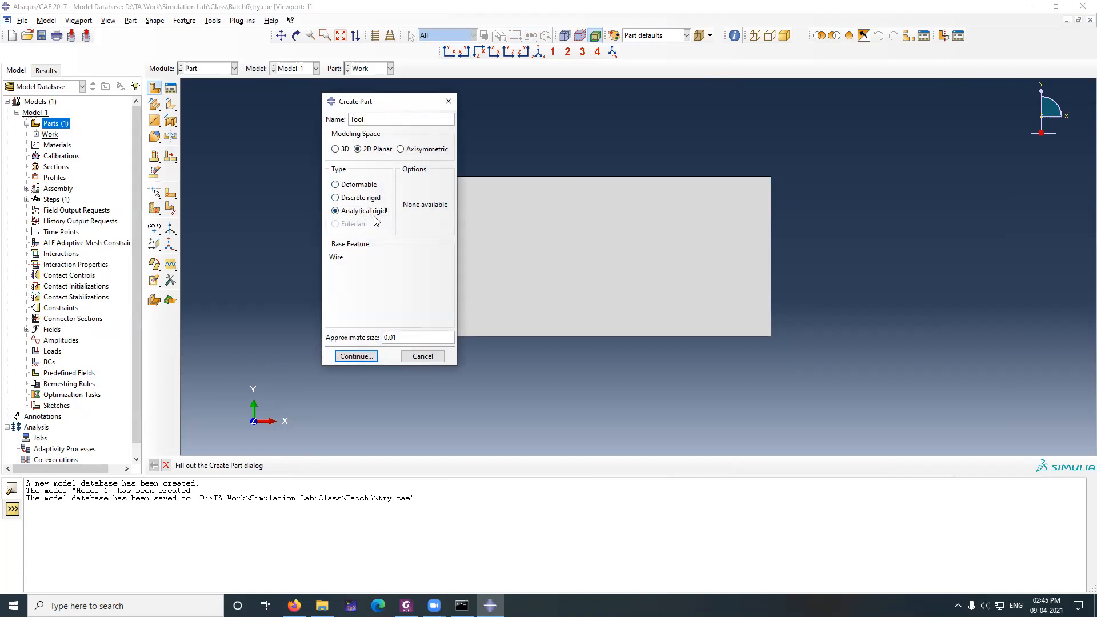
{"action": "left_click", "coordinate": [395, 337]}
{"action": "left_click", "coordinate": [347, 360]}
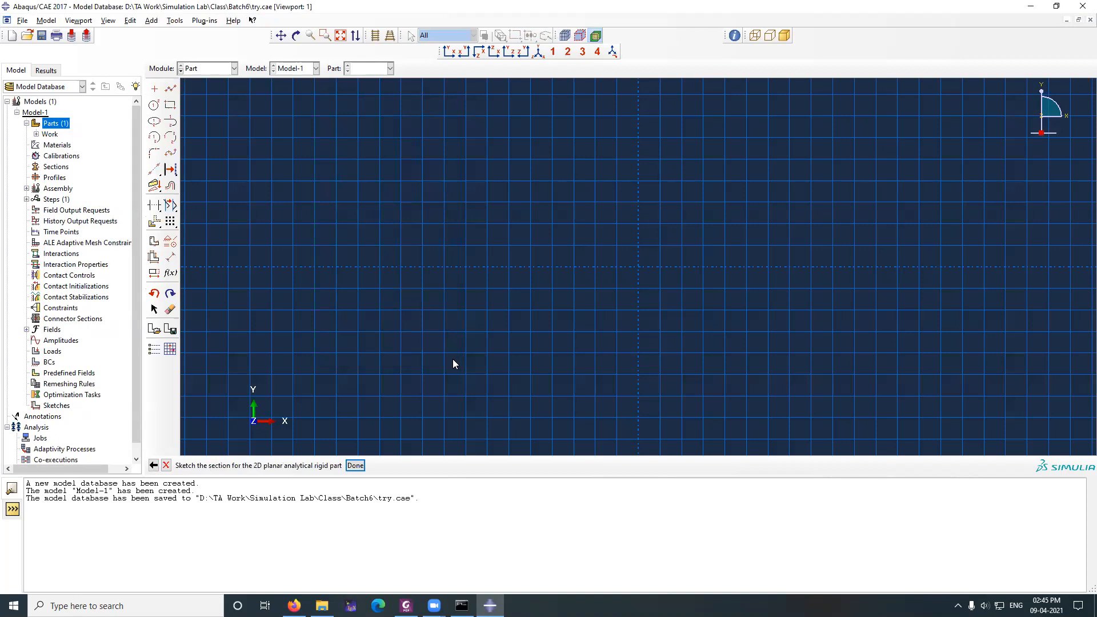
Step: Consult the rigid tool geometry in the Foxit PhantomPDF lab manual and sketch a rectangle about 3e-3 wide around the Tool sketch's origin
{"action": "left_click", "coordinate": [405, 606]}
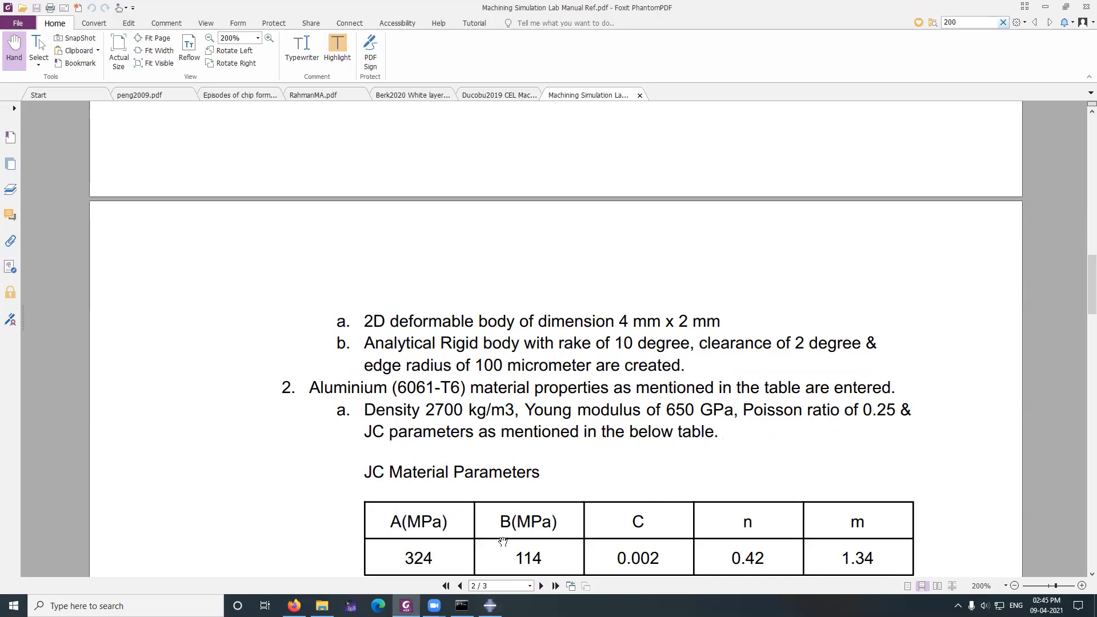
{"action": "key", "text": "alt+Tab"}
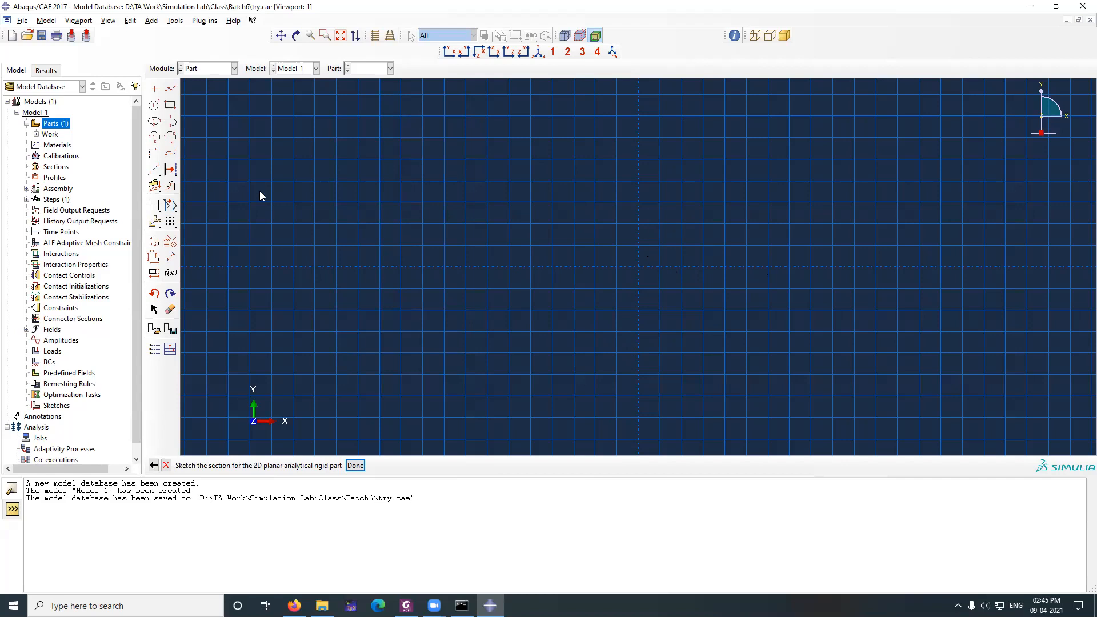
{"action": "left_click", "coordinate": [170, 105]}
{"action": "left_click", "coordinate": [479, 151]}
{"action": "left_click", "coordinate": [797, 356]}
{"action": "middle_click", "coordinate": [824, 253]}
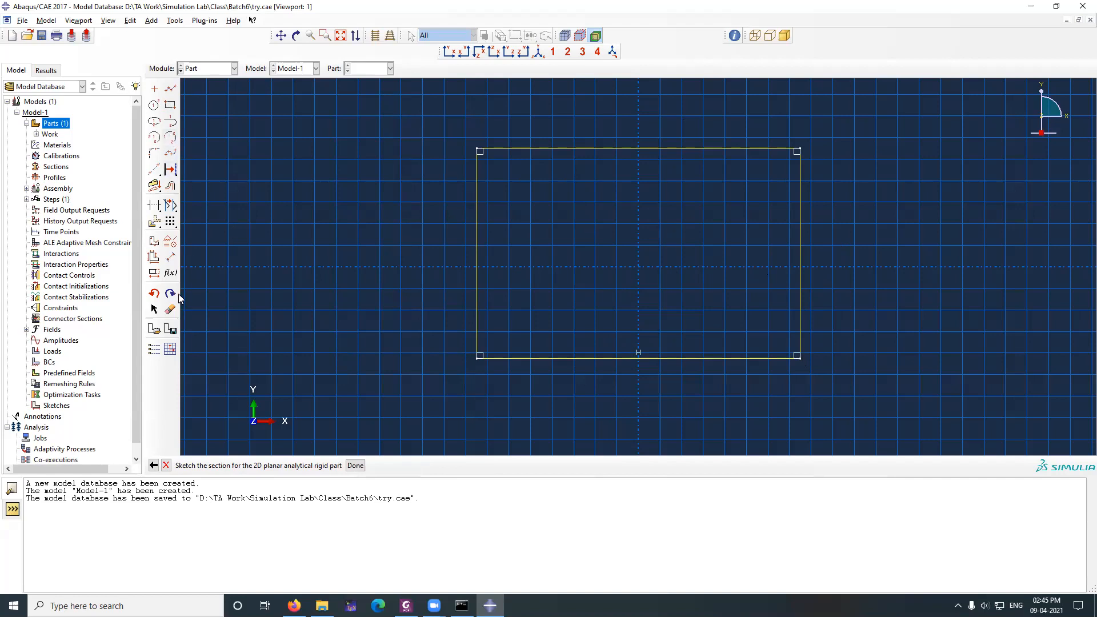
Step: Dimension the rectangle's bottom edge as 0.5e-3
{"action": "left_click", "coordinate": [170, 259]}
{"action": "left_click", "coordinate": [602, 359]}
{"action": "left_click", "coordinate": [603, 380]}
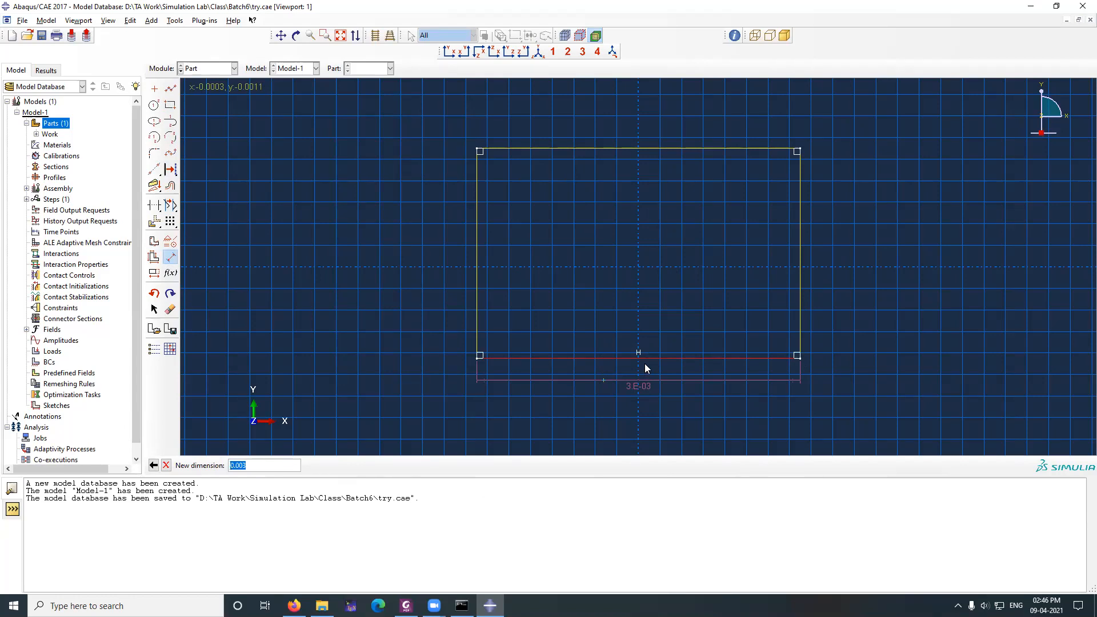
{"action": "key", "text": "BackSpace"}
{"action": "key", "text": "BackSpace"}
{"action": "type", "text": "0.5e-3"}
{"action": "key", "text": "Return"}
Step: Dimension the rectangle's left edge as 0.5e-3
{"action": "left_click", "coordinate": [746, 316]}
{"action": "left_click", "coordinate": [680, 311]}
{"action": "type", "text": "0.5e-3"}
{"action": "key", "text": "Return"}
Step: Sketch a slanted rake line from the square's lower-left corner up past its top edge
{"action": "scroll", "coordinate": [803, 328], "scroll_direction": "up", "scroll_amount": 3}
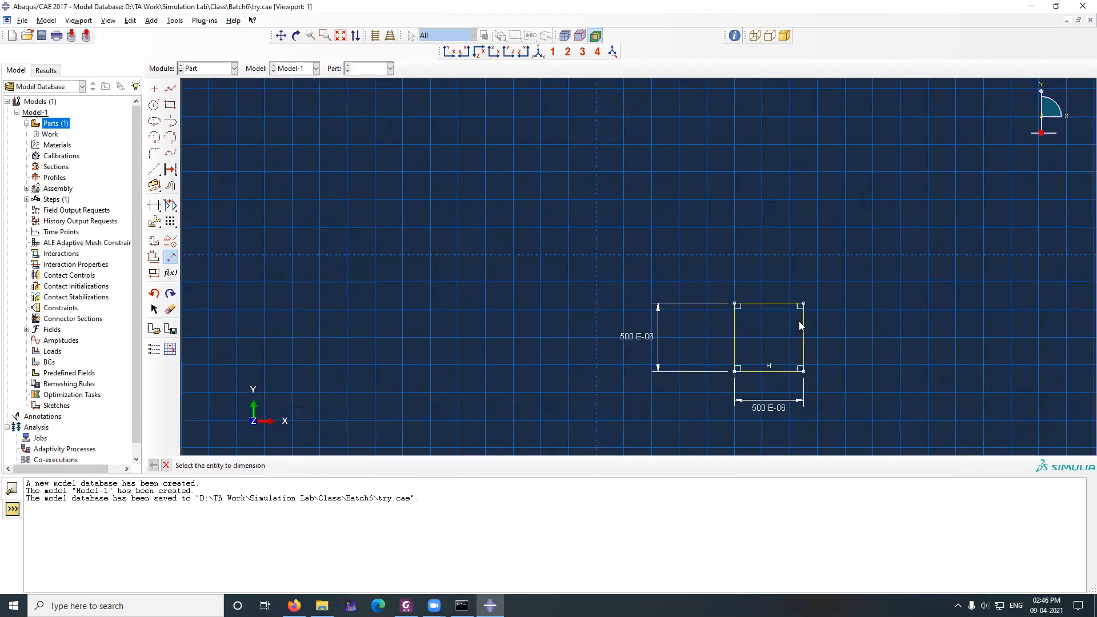
{"action": "scroll", "coordinate": [828, 362], "scroll_direction": "up", "scroll_amount": 3}
{"action": "key", "text": "F2"}
{"action": "mouse_move", "coordinate": [751, 371]}
{"action": "left_mouse_down"}
{"action": "mouse_move", "coordinate": [722, 299]}
{"action": "mouse_move", "coordinate": [691, 331]}
{"action": "mouse_move", "coordinate": [682, 321]}
{"action": "left_mouse_up"}
{"action": "key", "text": "Escape"}
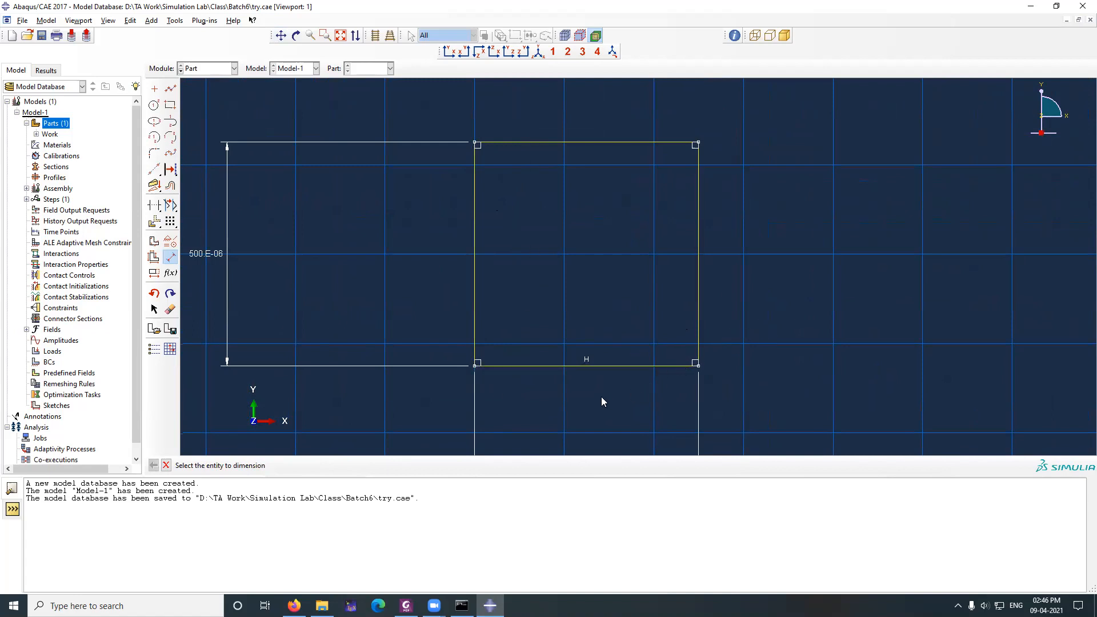
{"action": "scroll", "coordinate": [597, 344], "scroll_direction": "down", "scroll_amount": 1}
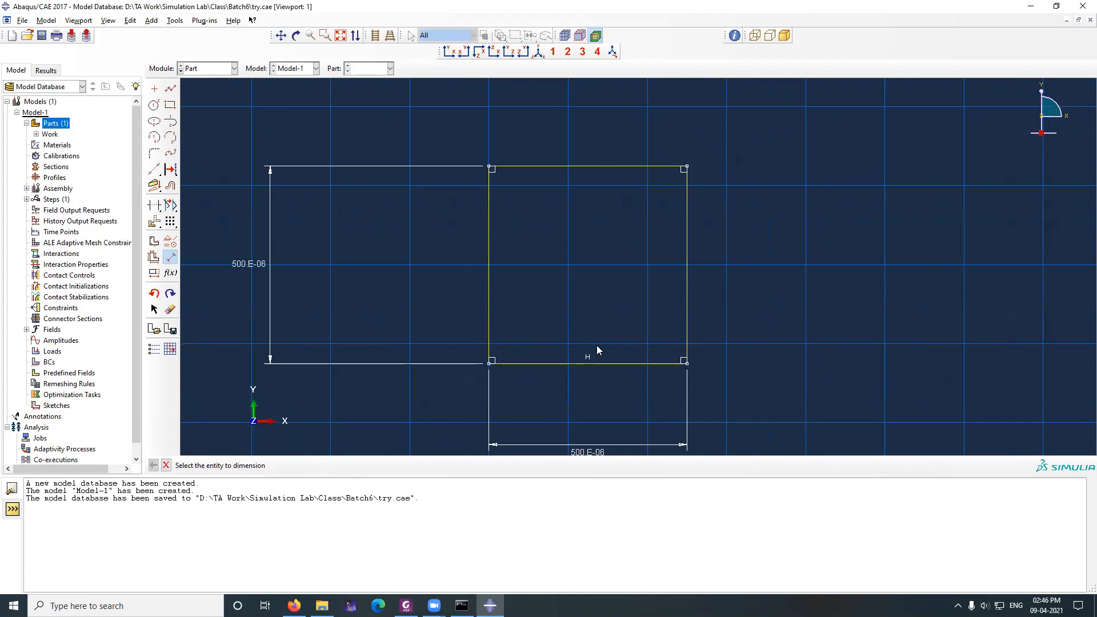
{"action": "left_click", "coordinate": [170, 90]}
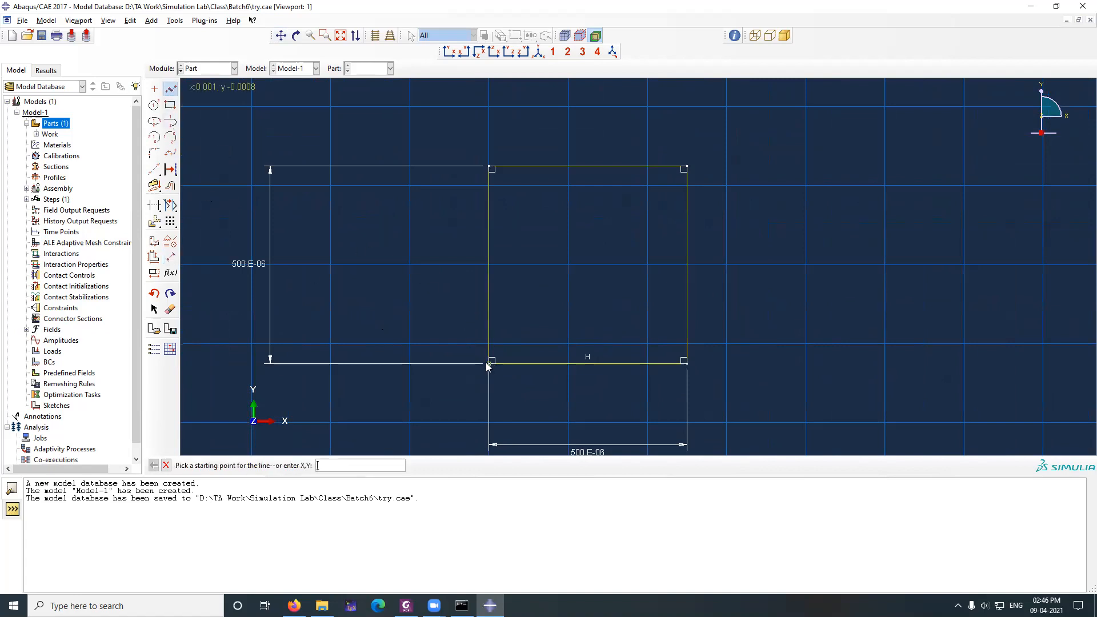
{"action": "left_click", "coordinate": [490, 362]}
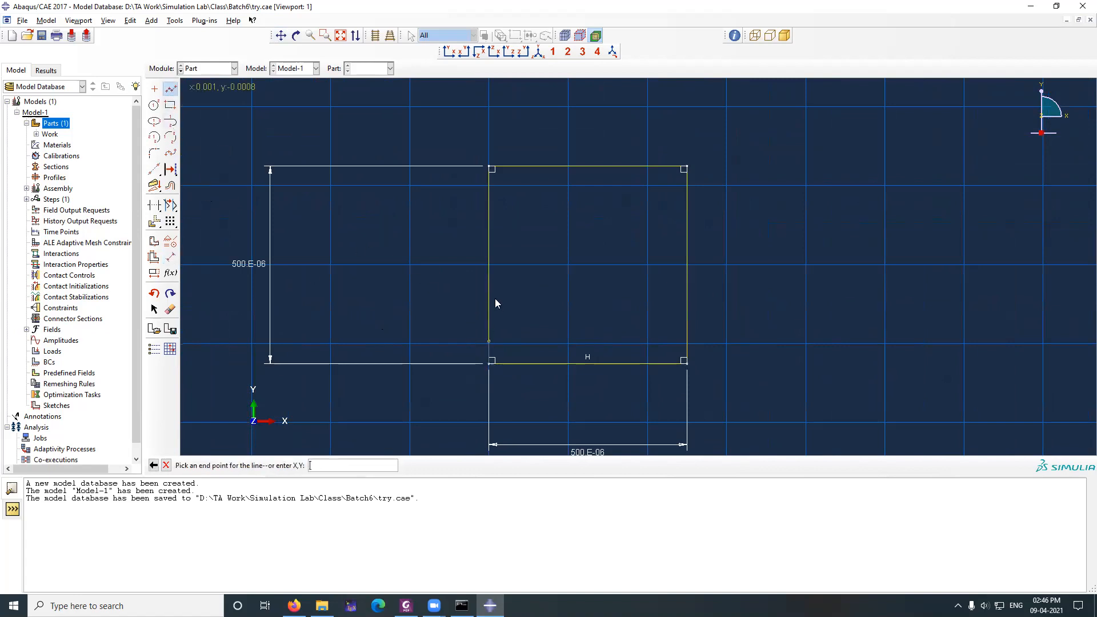
{"action": "left_click", "coordinate": [541, 118]}
{"action": "middle_click", "coordinate": [588, 167]}
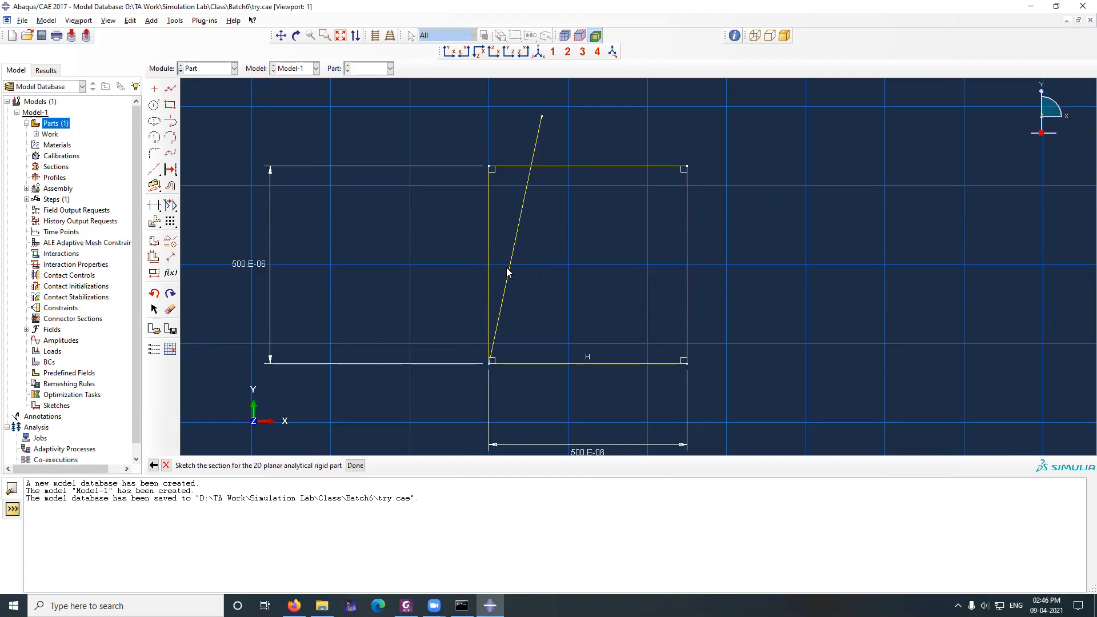
Step: Check the rake and clearance angles in the lab manual and sketch a shallow clearance line from the same corner past the square's right edge
{"action": "key", "text": "alt+Tab"}
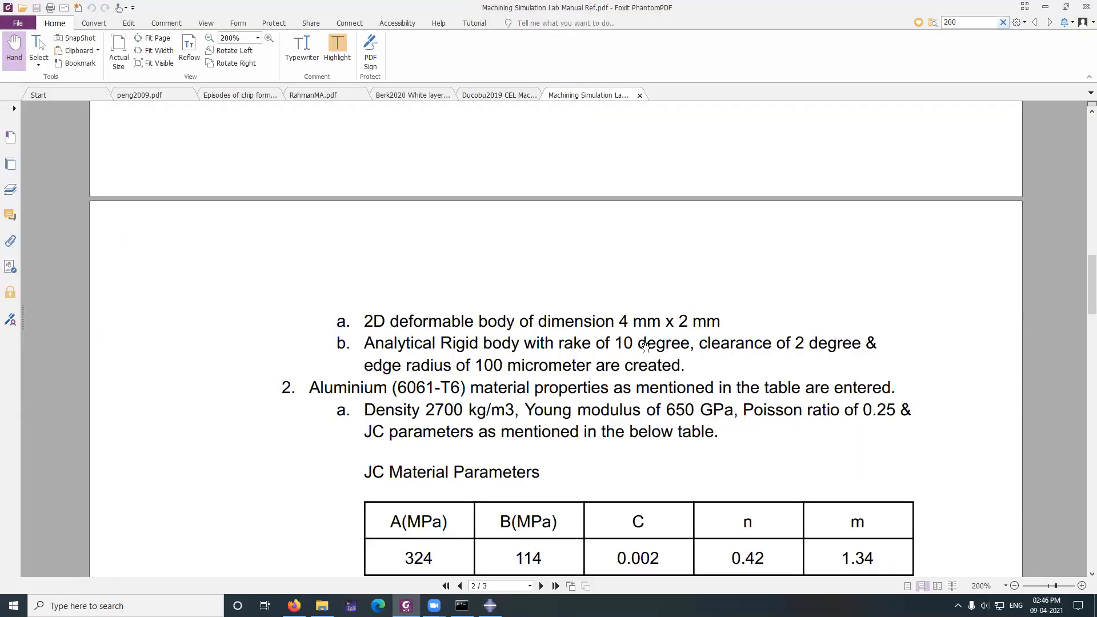
{"action": "key", "text": "alt+Tab"}
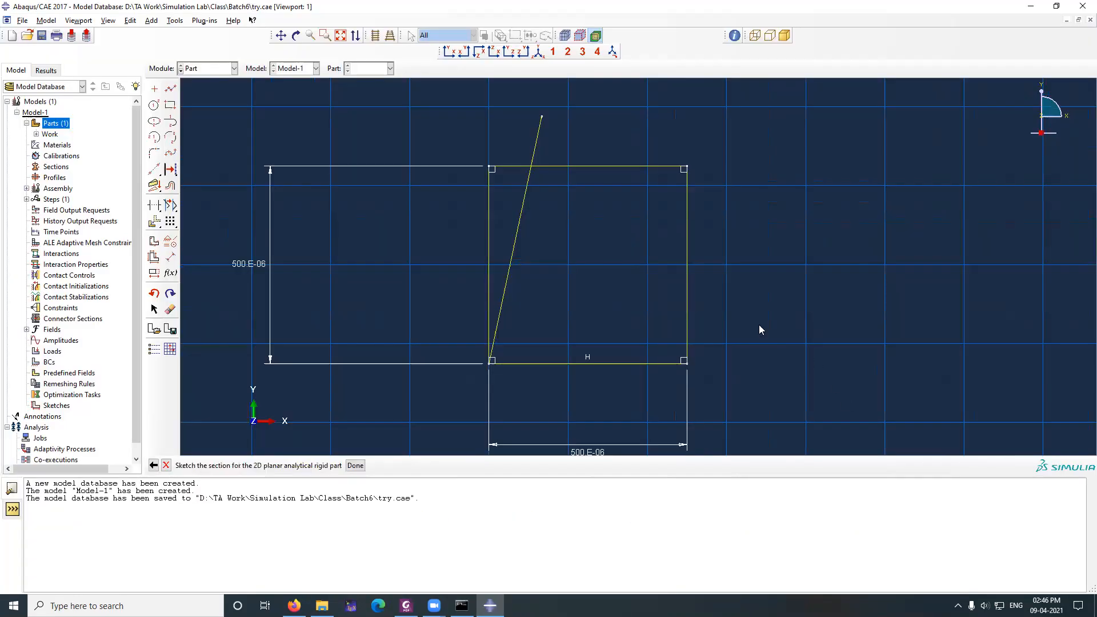
{"action": "left_click", "coordinate": [170, 89]}
{"action": "left_click", "coordinate": [490, 361]}
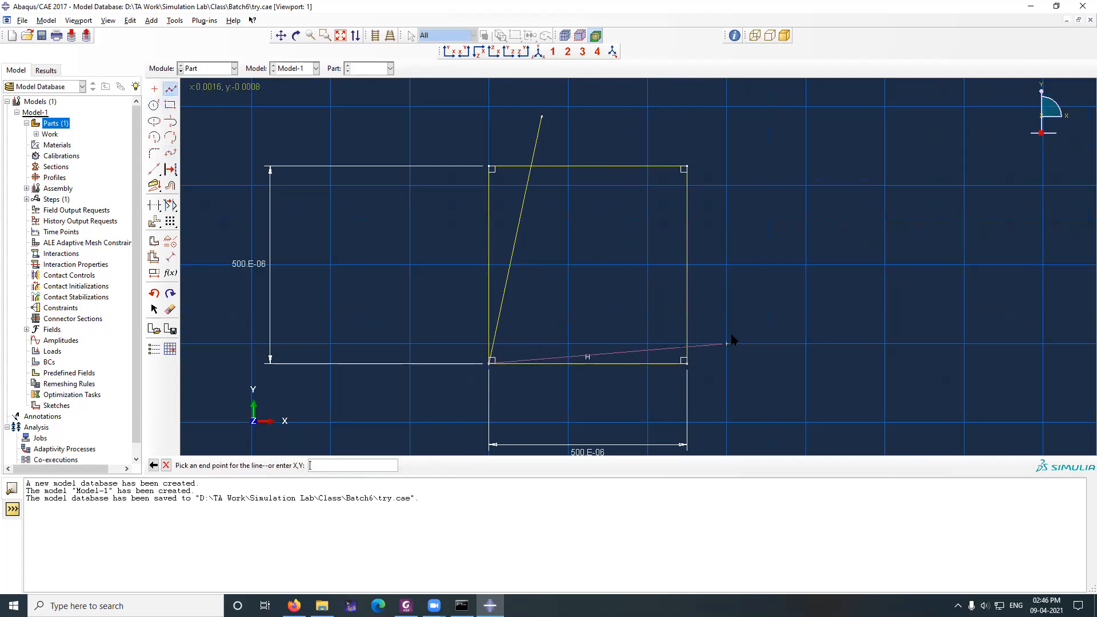
{"action": "middle_click", "coordinate": [755, 385]}
{"action": "middle_click", "coordinate": [751, 384]}
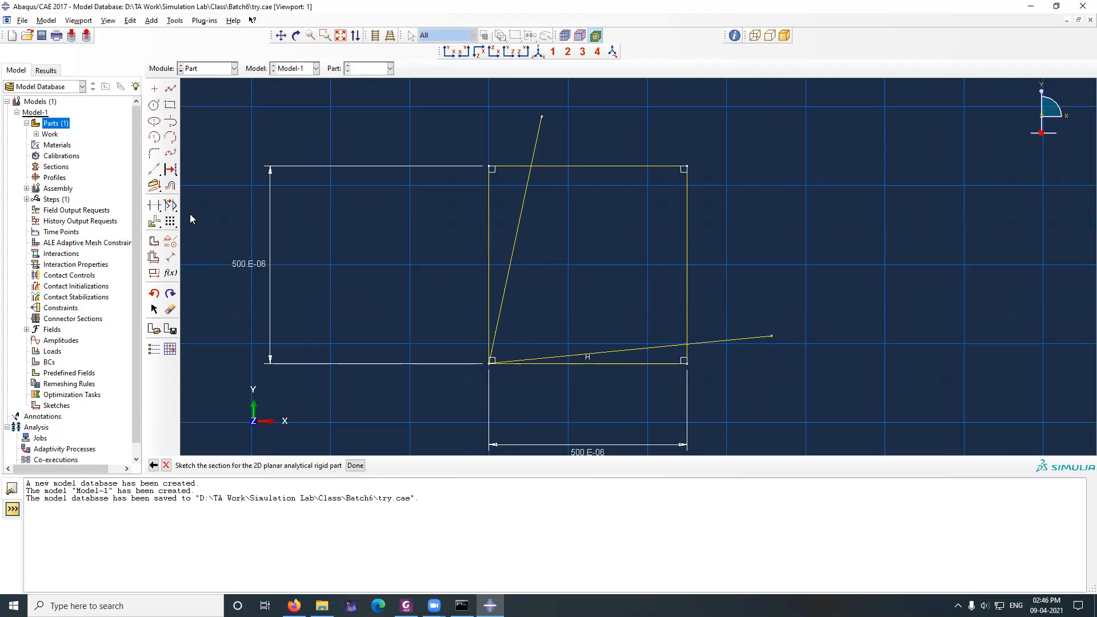
Step: Dimension the angle between the rake line and the square's left edge as 10 degrees, and check the clearance angle in the lab manual
{"action": "left_click", "coordinate": [170, 260]}
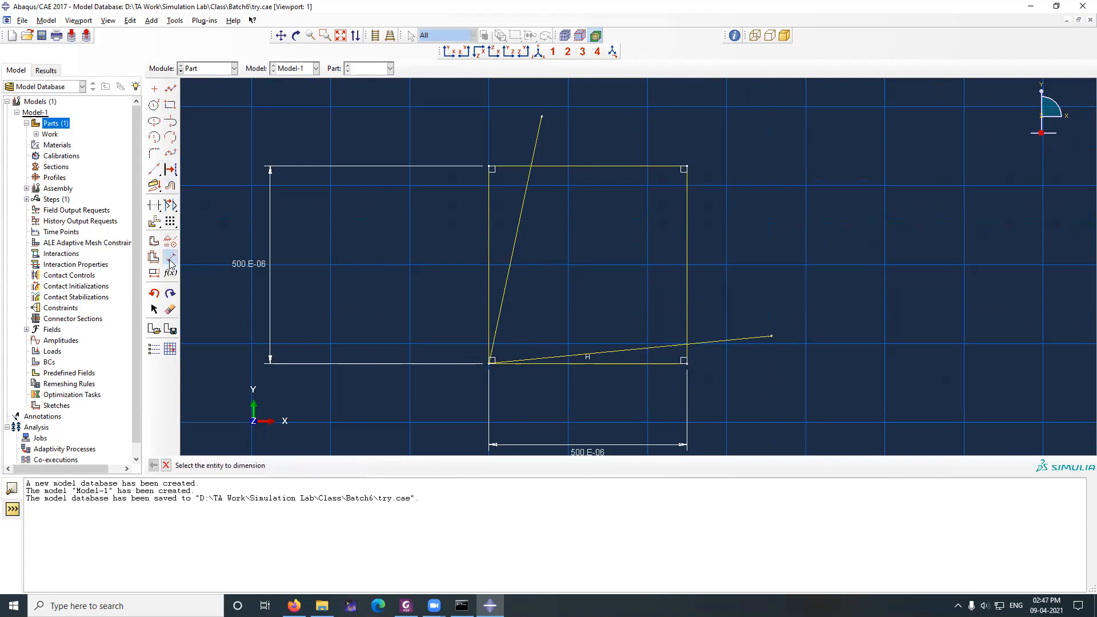
{"action": "left_click", "coordinate": [506, 283]}
{"action": "left_click", "coordinate": [489, 285]}
{"action": "left_click", "coordinate": [498, 231]}
{"action": "type", "text": "10"}
{"action": "key", "text": "Return"}
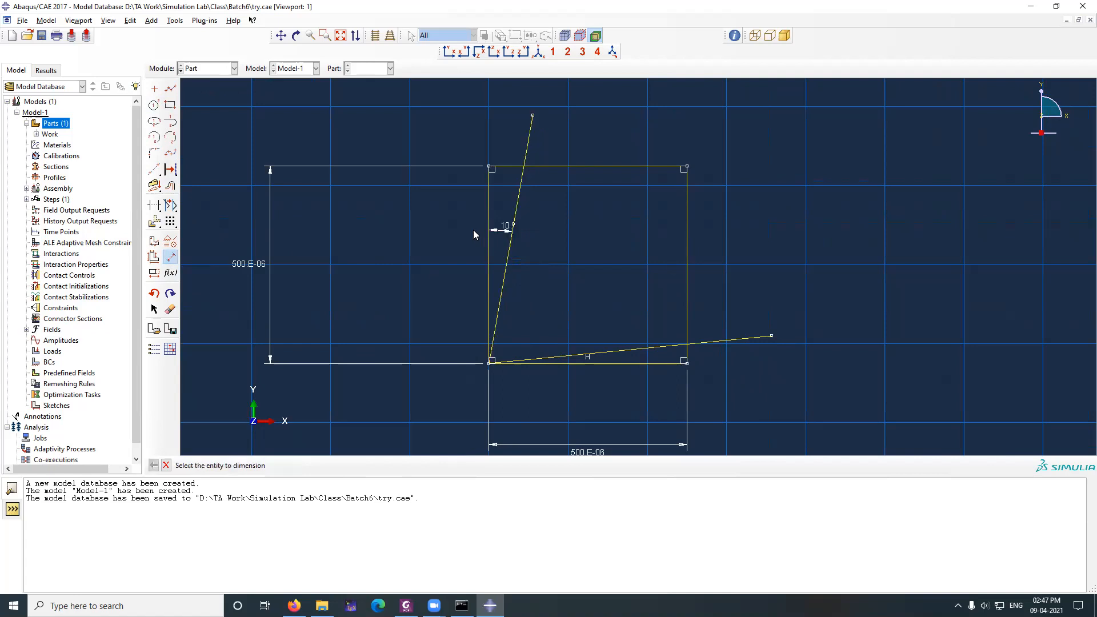
{"action": "key", "text": "alt+Tab"}
{"action": "key", "text": "alt+Tab"}
{"action": "left_click", "coordinate": [654, 348]}
{"action": "left_click", "coordinate": [657, 361]}
{"action": "left_click", "coordinate": [710, 352]}
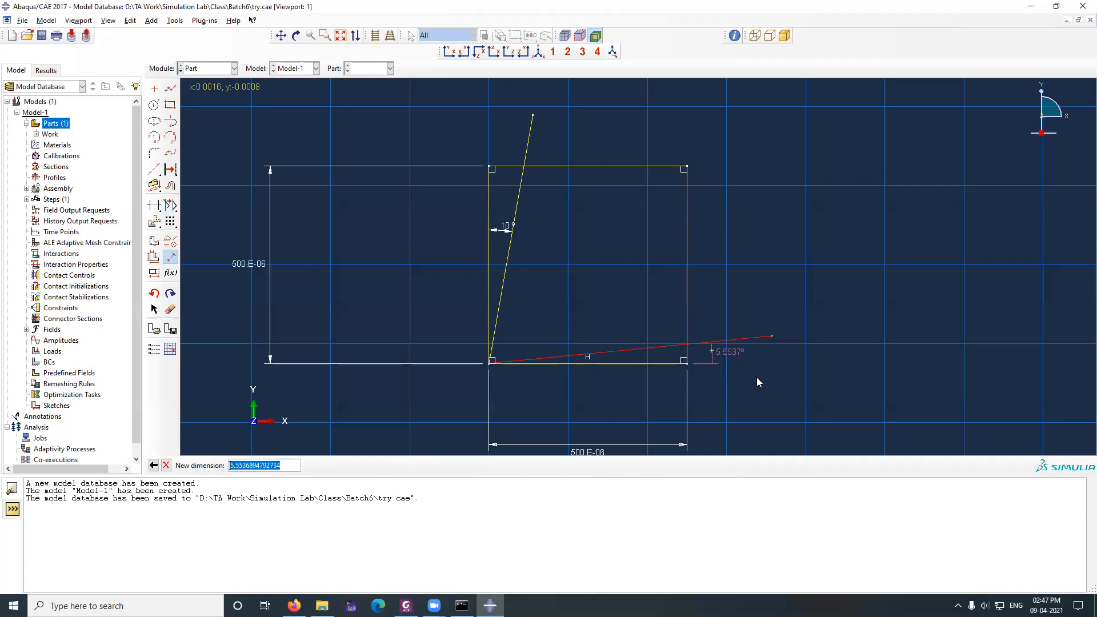
{"action": "key", "text": "Escape"}
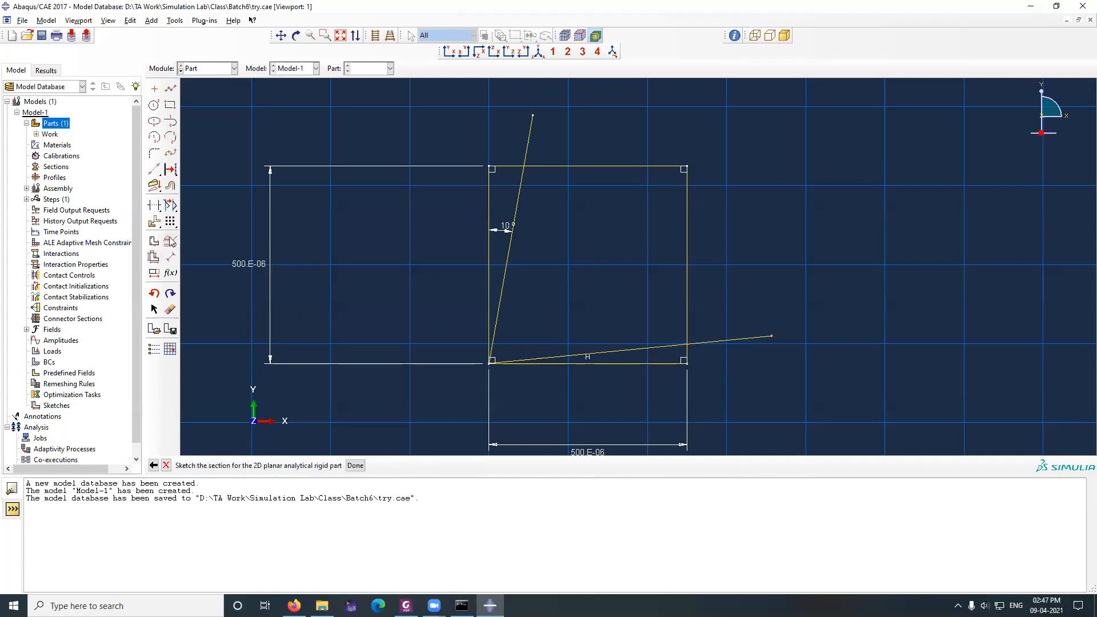
Step: Dimension the angle between the clearance line and the square's bottom edge as 2 degrees, and inspect the lower corner closely
{"action": "left_click", "coordinate": [655, 347]}
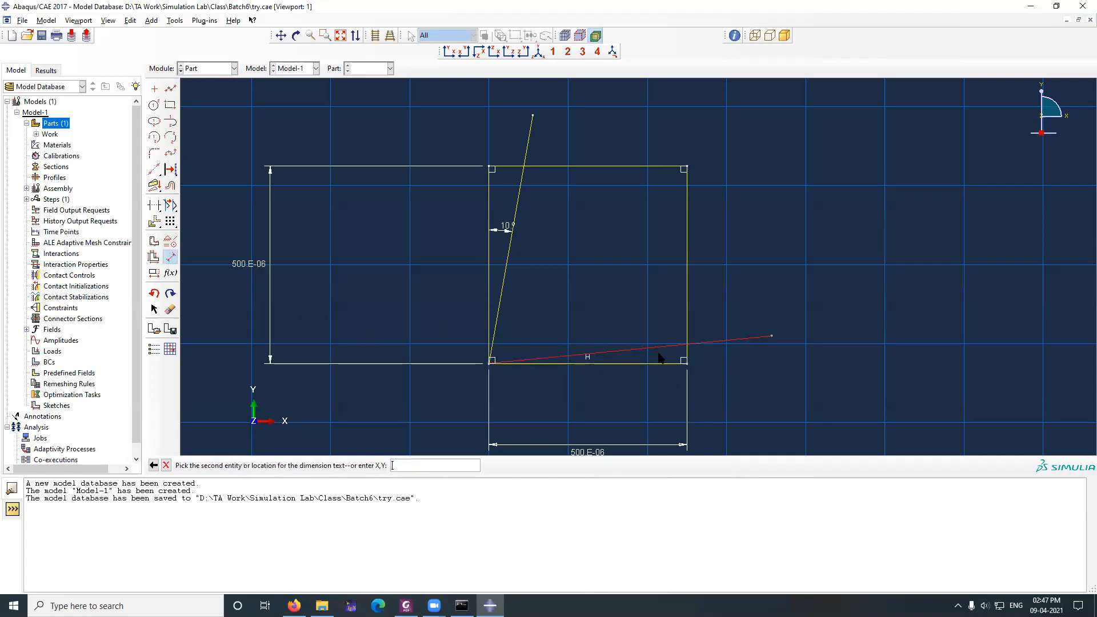
{"action": "left_click", "coordinate": [659, 360]}
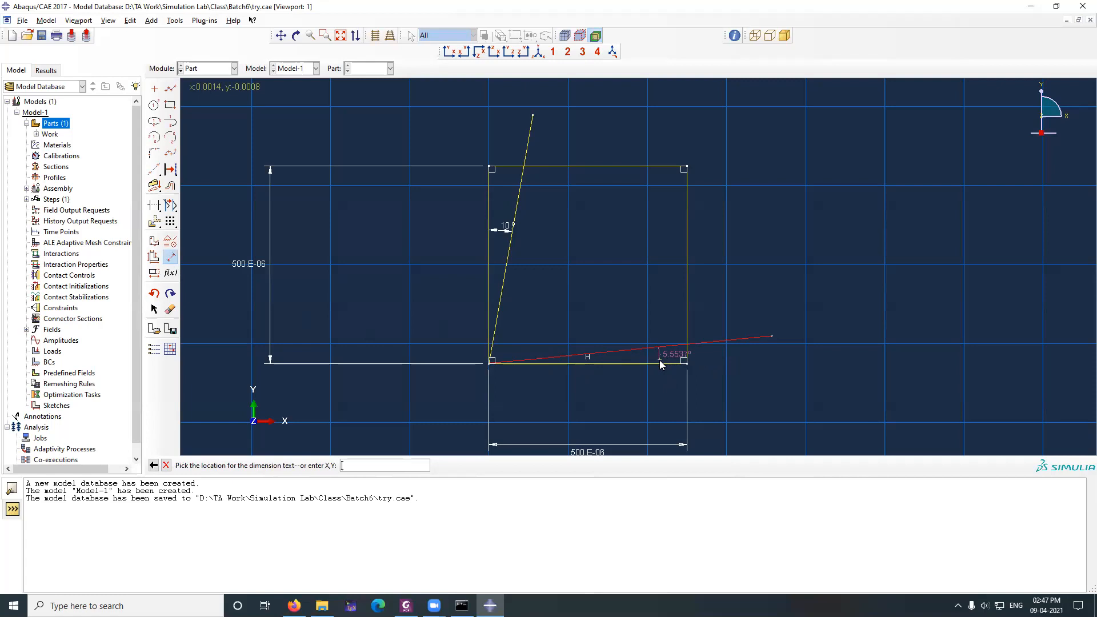
{"action": "left_click", "coordinate": [738, 353]}
{"action": "type", "text": "2"}
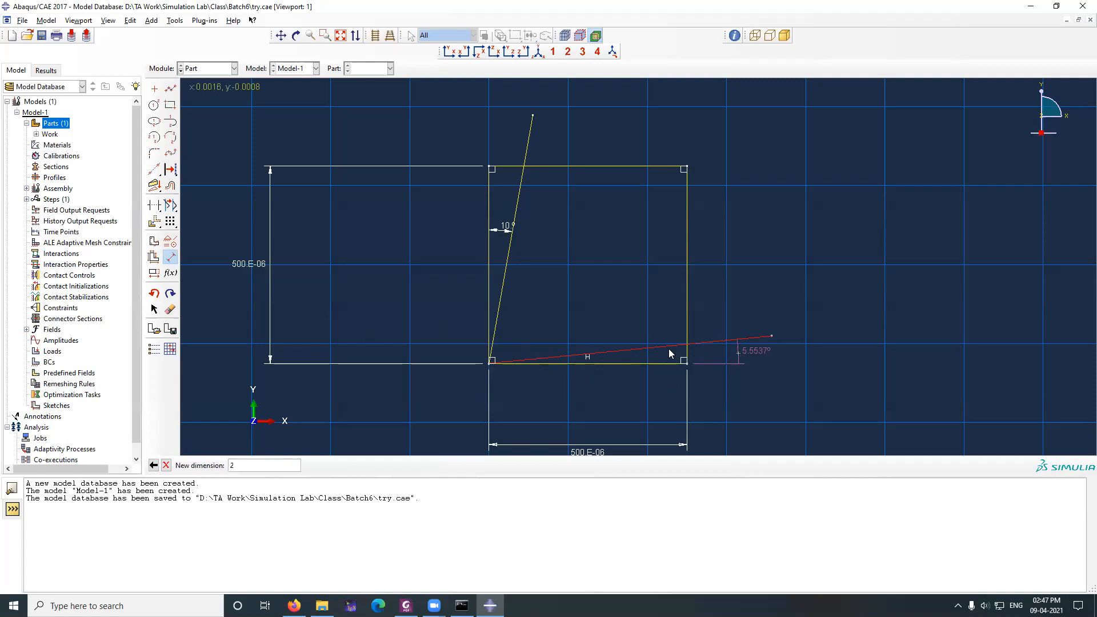
{"action": "key", "text": "Return"}
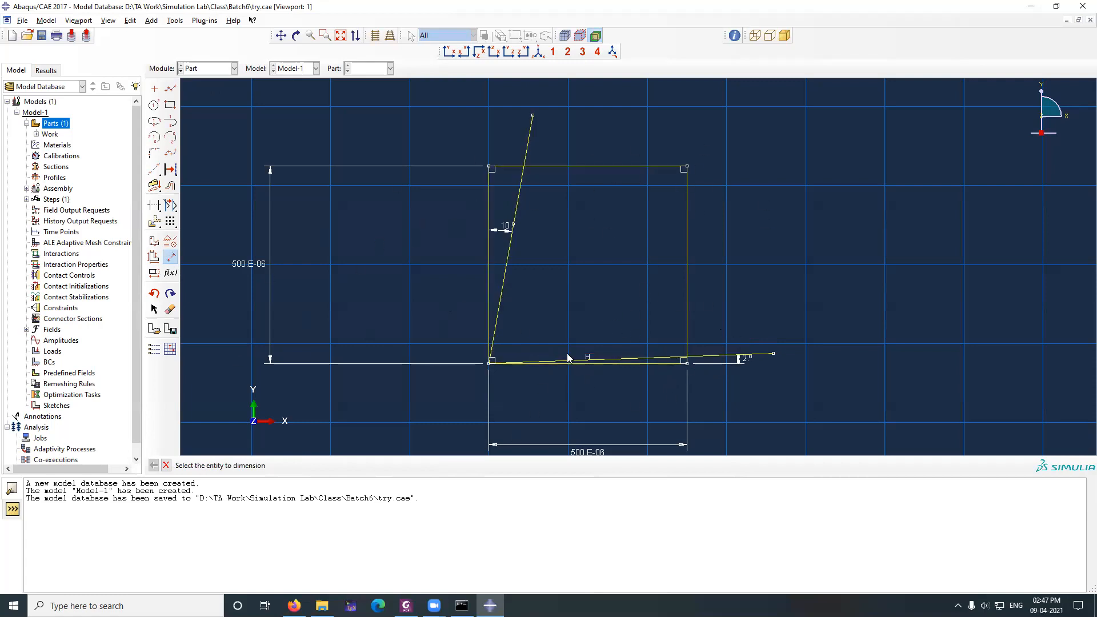
{"action": "scroll", "coordinate": [505, 361], "scroll_direction": "up", "scroll_amount": 2}
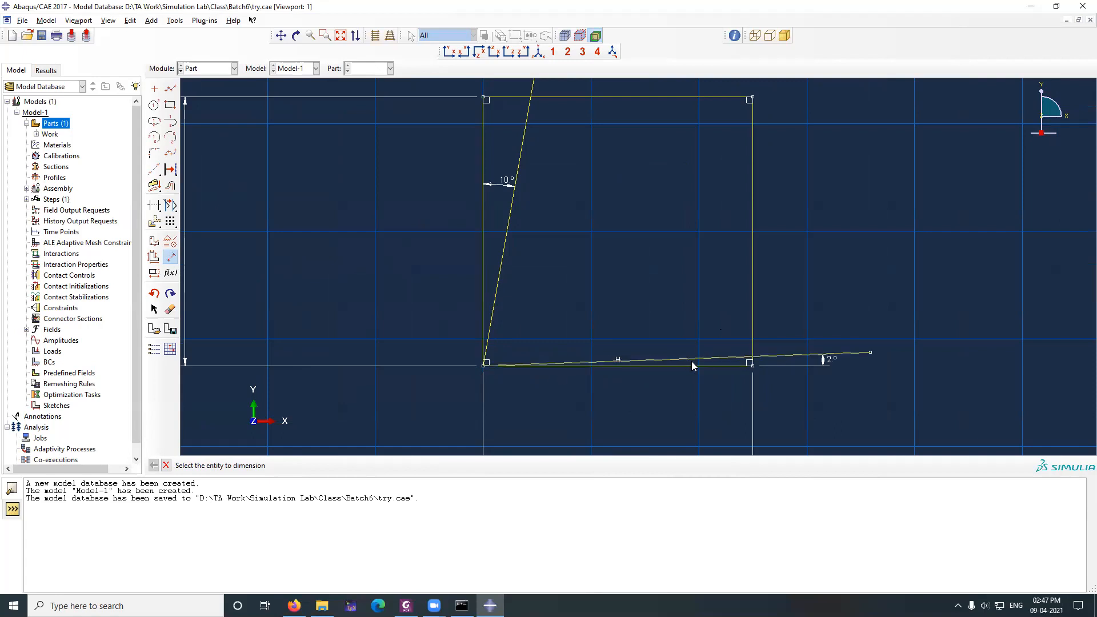
{"action": "scroll", "coordinate": [691, 361], "scroll_direction": "down", "scroll_amount": 2}
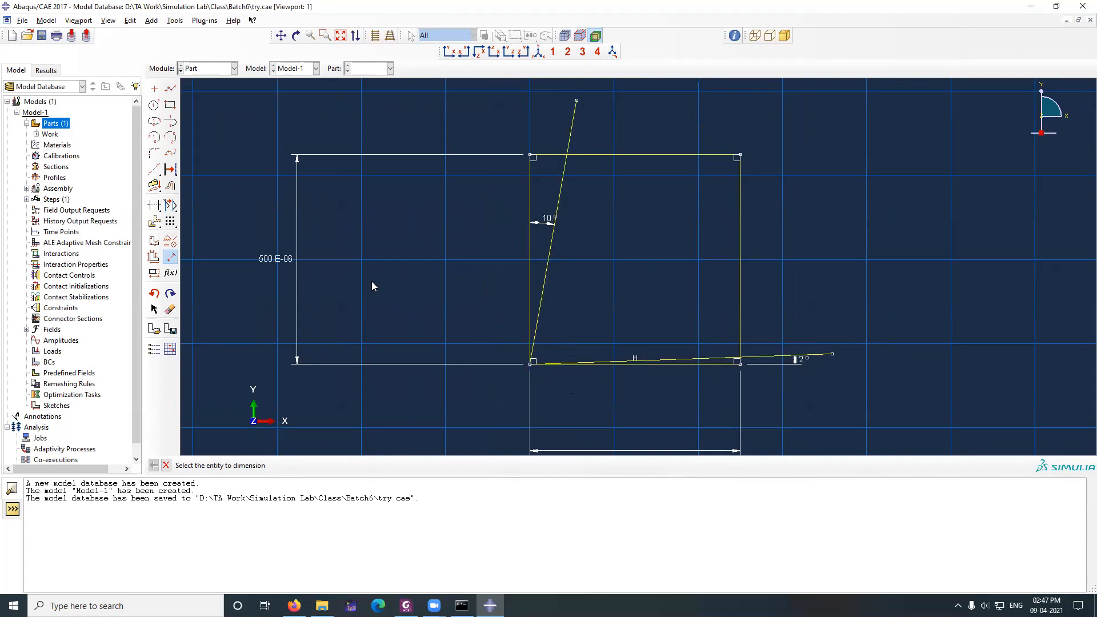
Step: Sketch a small trial circle in the empty area to the right of the square, with its perimeter point level with its center
{"action": "left_click", "coordinate": [155, 109]}
{"action": "left_click", "coordinate": [919, 229]}
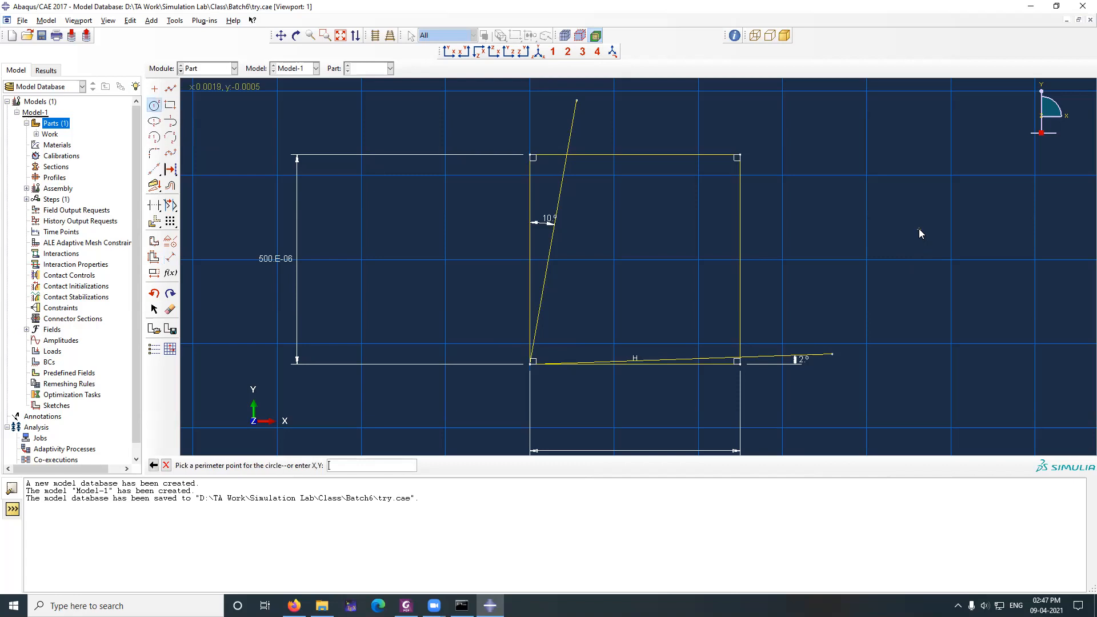
{"action": "left_click", "coordinate": [943, 229]}
{"action": "key", "text": "Escape"}
Step: Try a horizontal dimension of 60e-6 between the circle's center and perimeter point, and undo both the dimension and the circle
{"action": "left_click", "coordinate": [170, 257]}
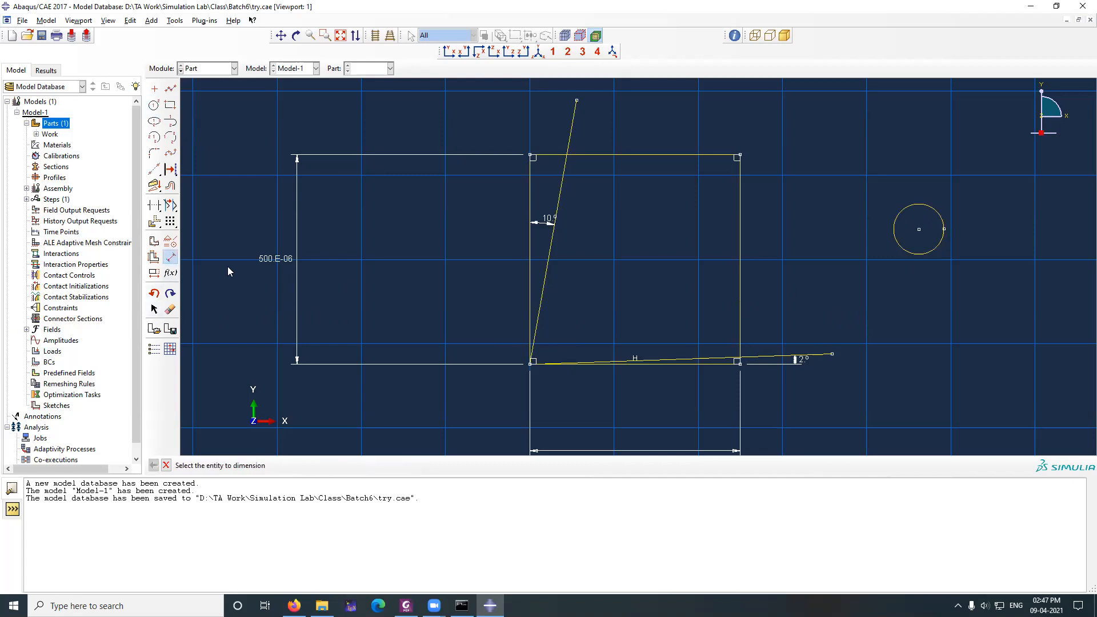
{"action": "left_click", "coordinate": [918, 229]}
{"action": "left_click", "coordinate": [943, 229]}
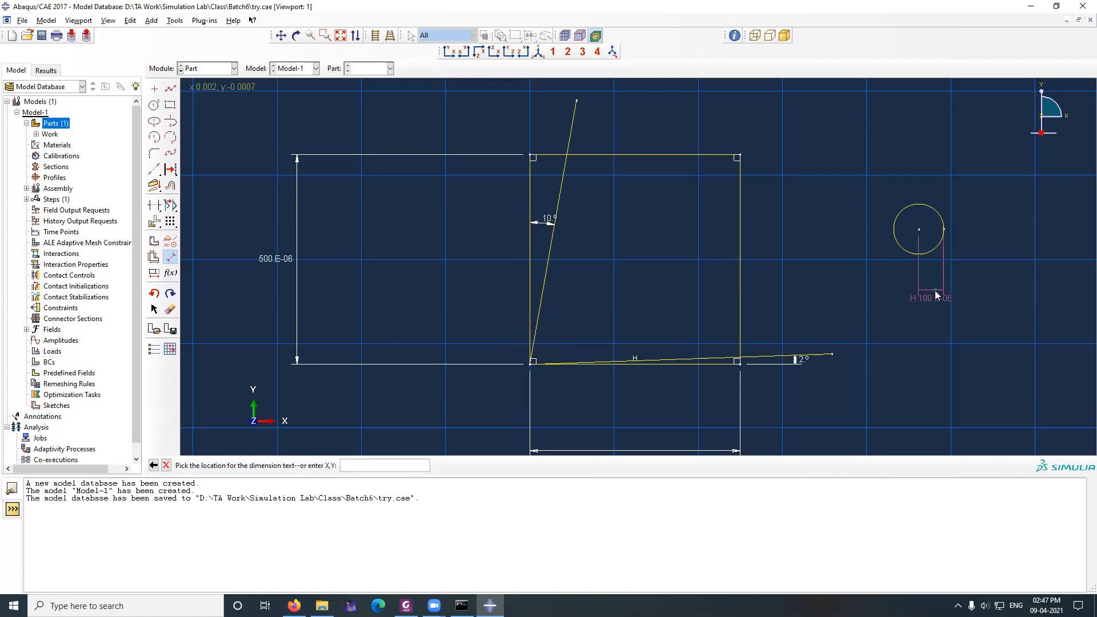
{"action": "left_click", "coordinate": [935, 293]}
{"action": "type", "text": "60"}
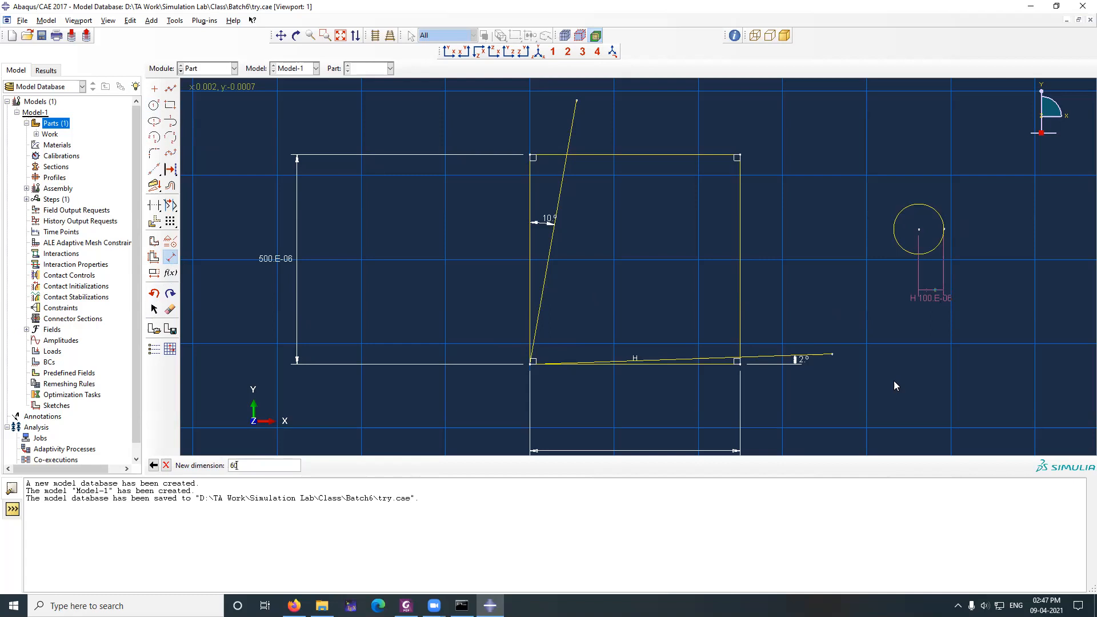
{"action": "type", "text": "e-6"}
{"action": "key", "text": "Return"}
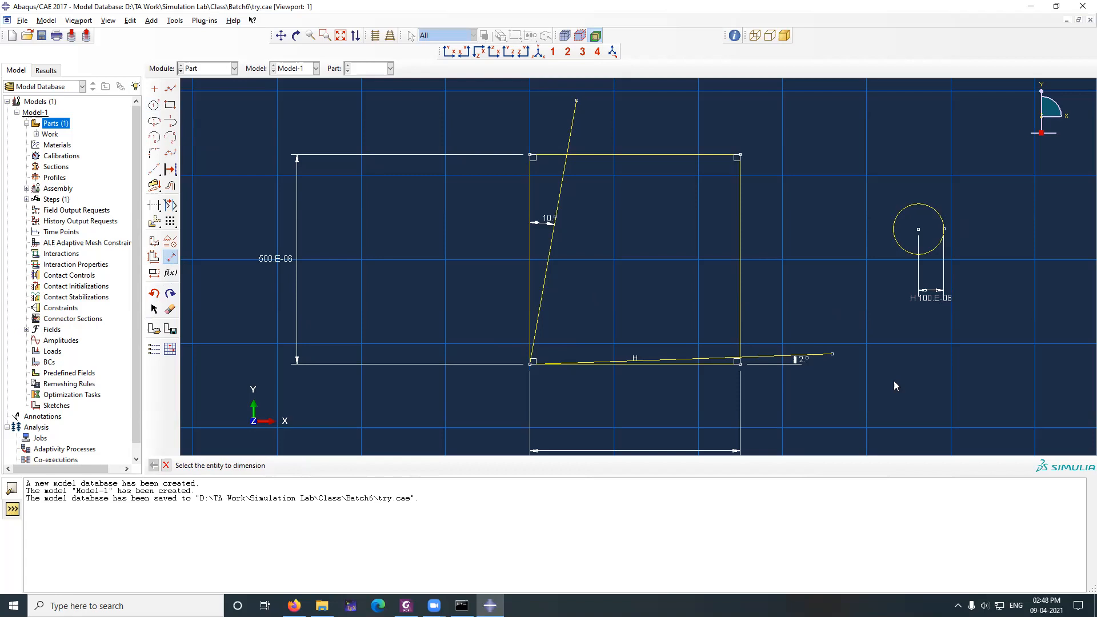
{"action": "key", "text": "ctrl+z"}
{"action": "key", "text": "ctrl+z"}
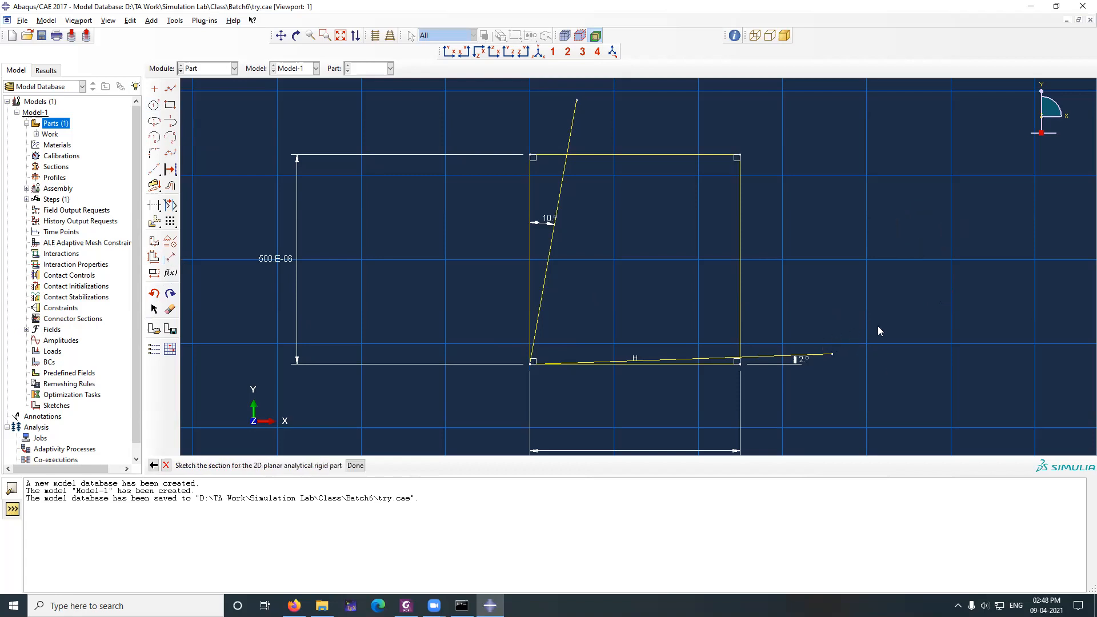
Step: Sketch a new circle to the right of the square with its perimeter point diagonally above its center
{"action": "left_click", "coordinate": [152, 105]}
{"action": "left_click", "coordinate": [908, 238]}
{"action": "left_click", "coordinate": [930, 217]}
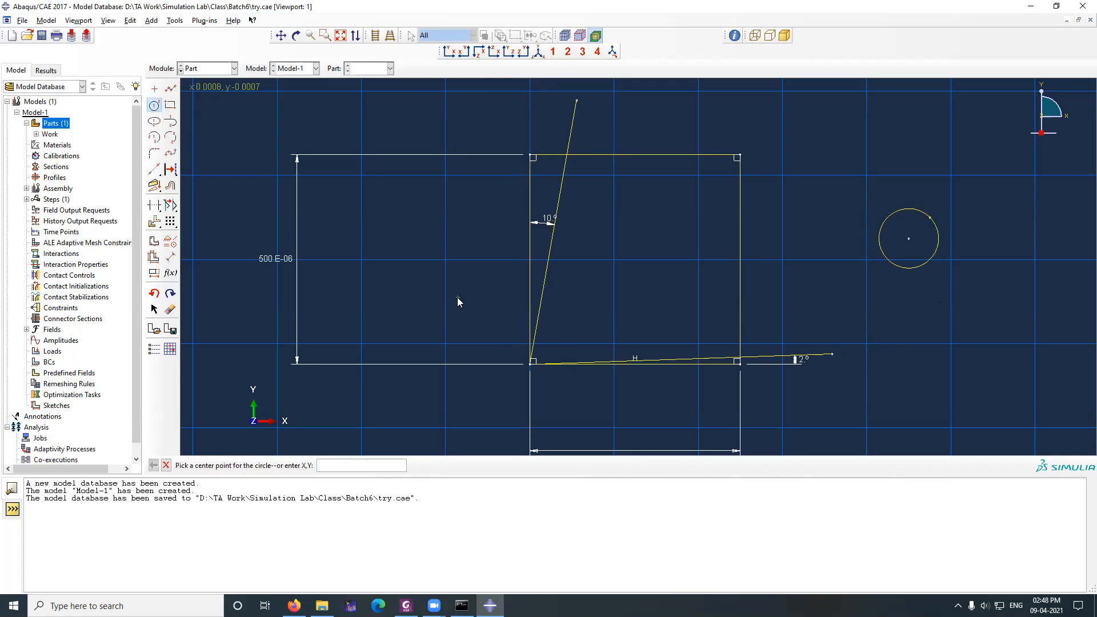
{"action": "key", "text": "Escape"}
Step: Dimension the aligned distance from the new circle's center to its perimeter point as 60e-6
{"action": "left_click", "coordinate": [171, 259]}
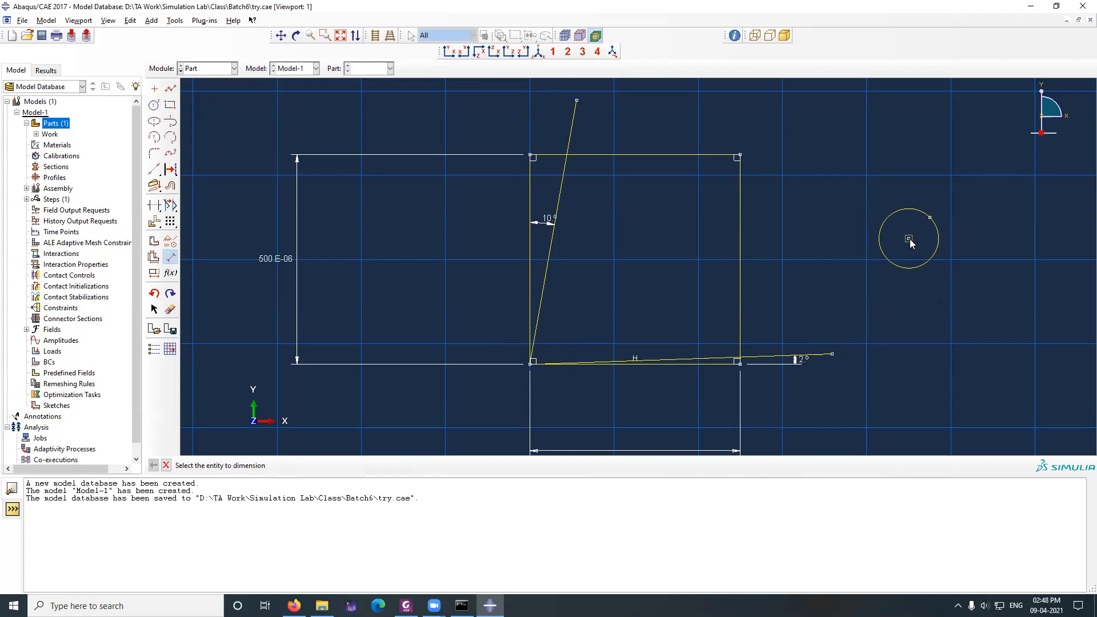
{"action": "left_click", "coordinate": [931, 220]}
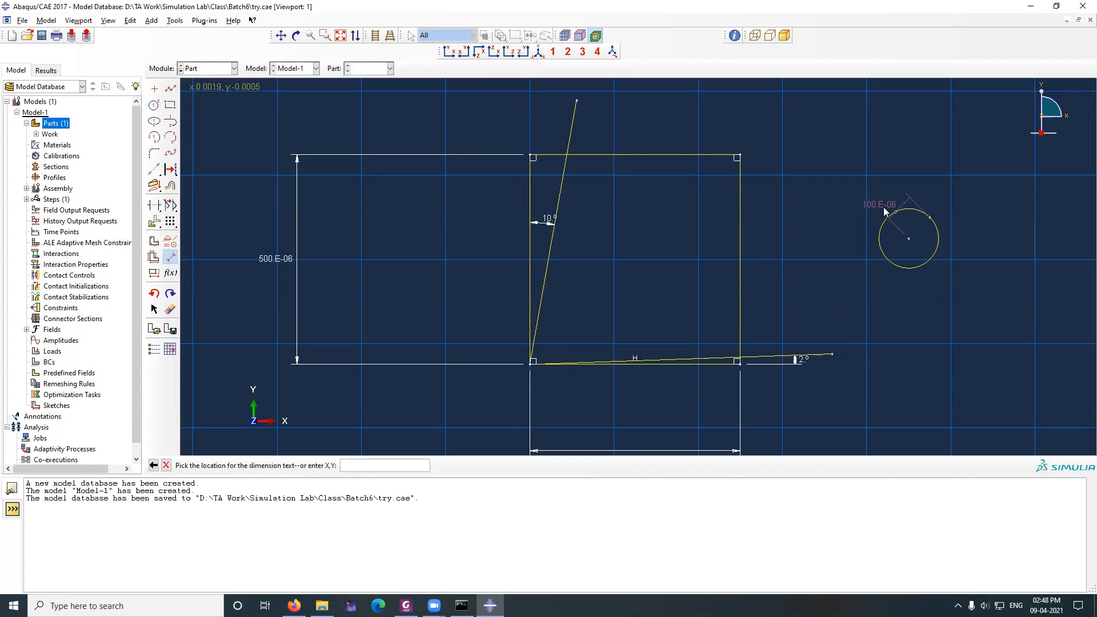
{"action": "left_click", "coordinate": [884, 197]}
{"action": "type", "text": "6"}
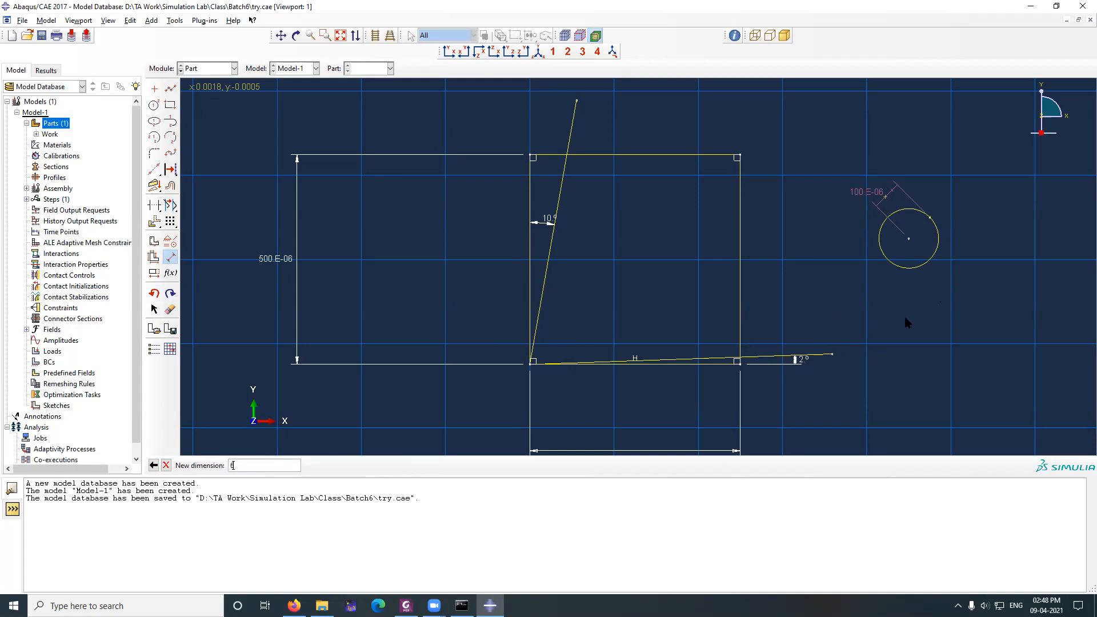
{"action": "type", "text": "0e-6"}
{"action": "key", "text": "Return"}
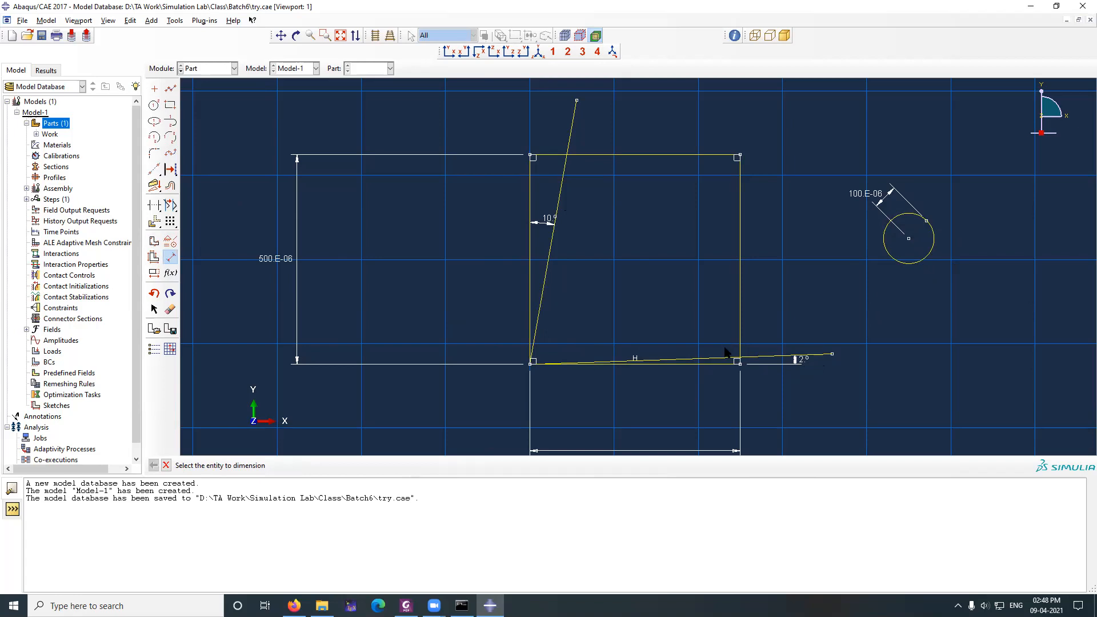
Step: Try a tangent constraint between the circle and the 10° rake line, and undo it
{"action": "left_click", "coordinate": [171, 247]}
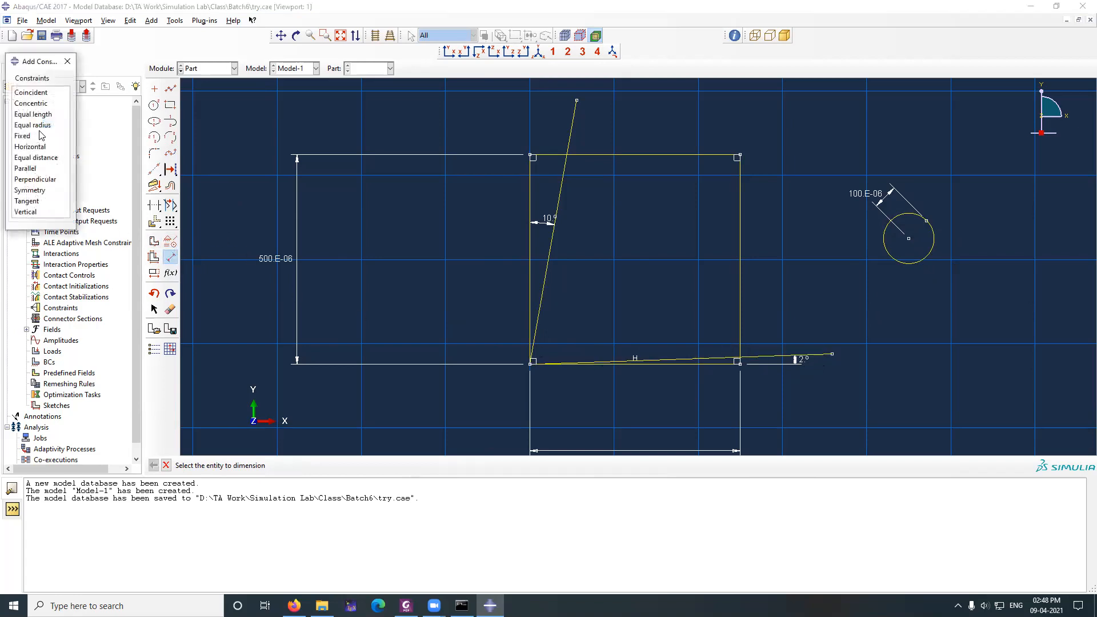
{"action": "left_click", "coordinate": [28, 201]}
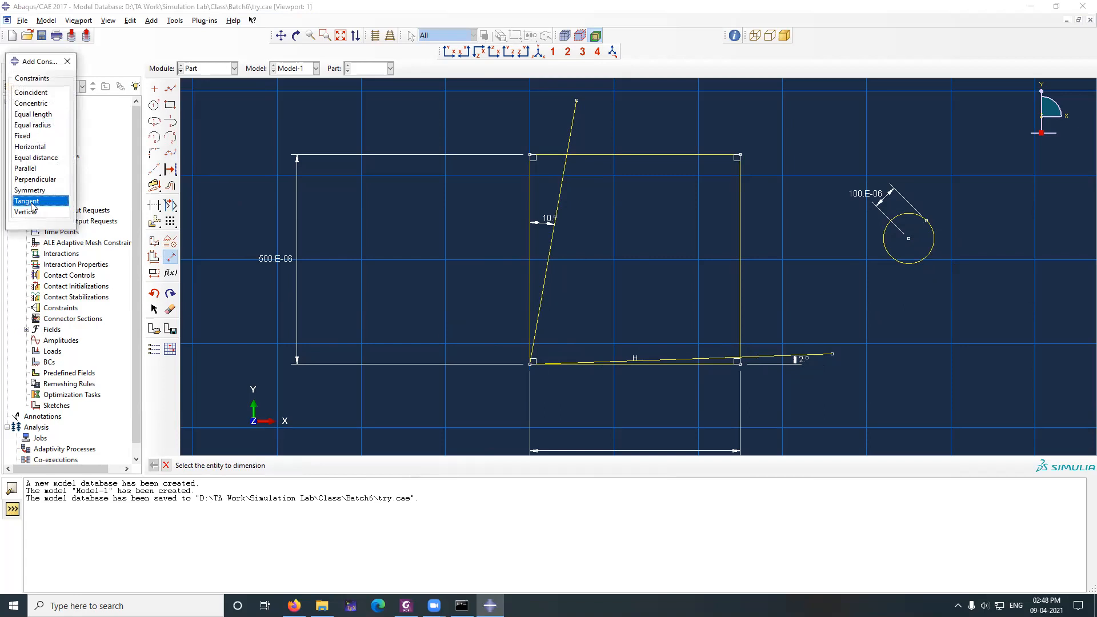
{"action": "left_click", "coordinate": [930, 222]}
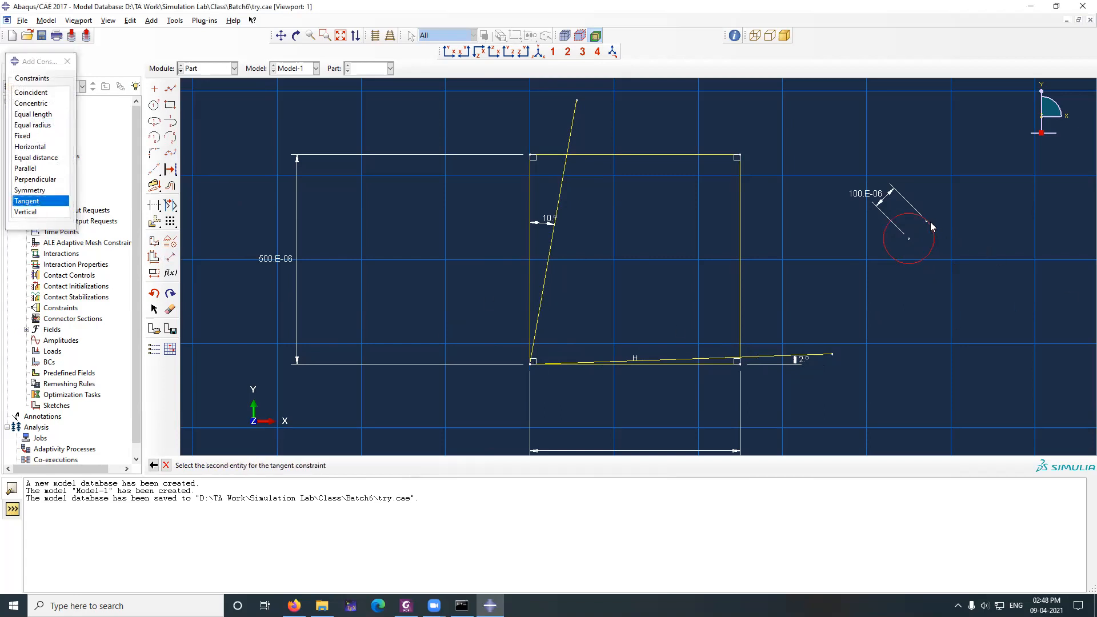
{"action": "left_click", "coordinate": [557, 212]}
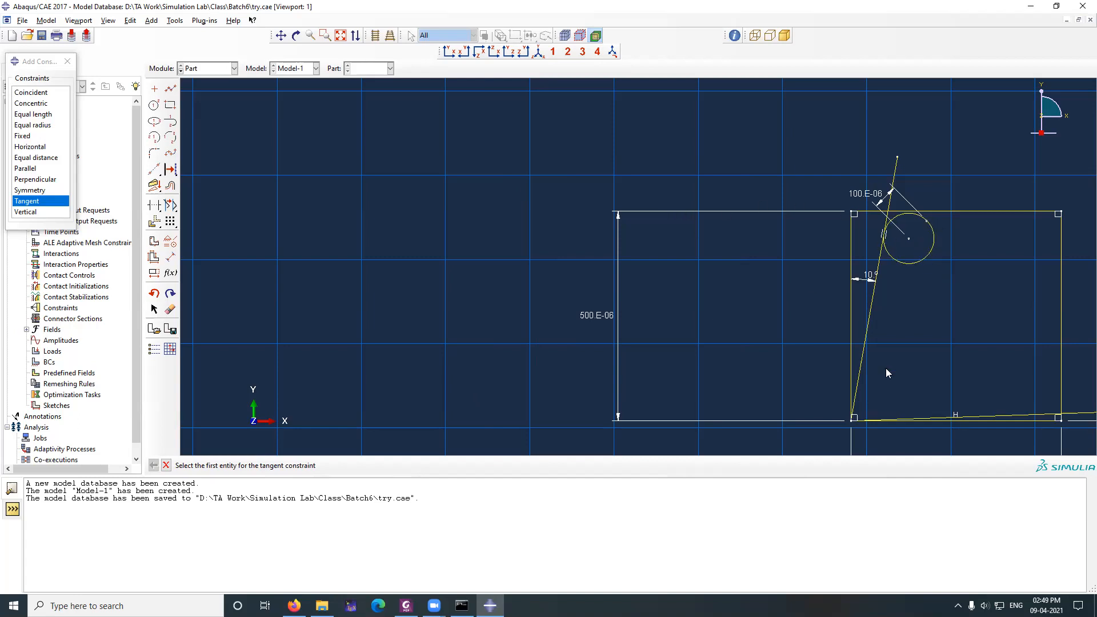
{"action": "key", "text": "ctrl+z"}
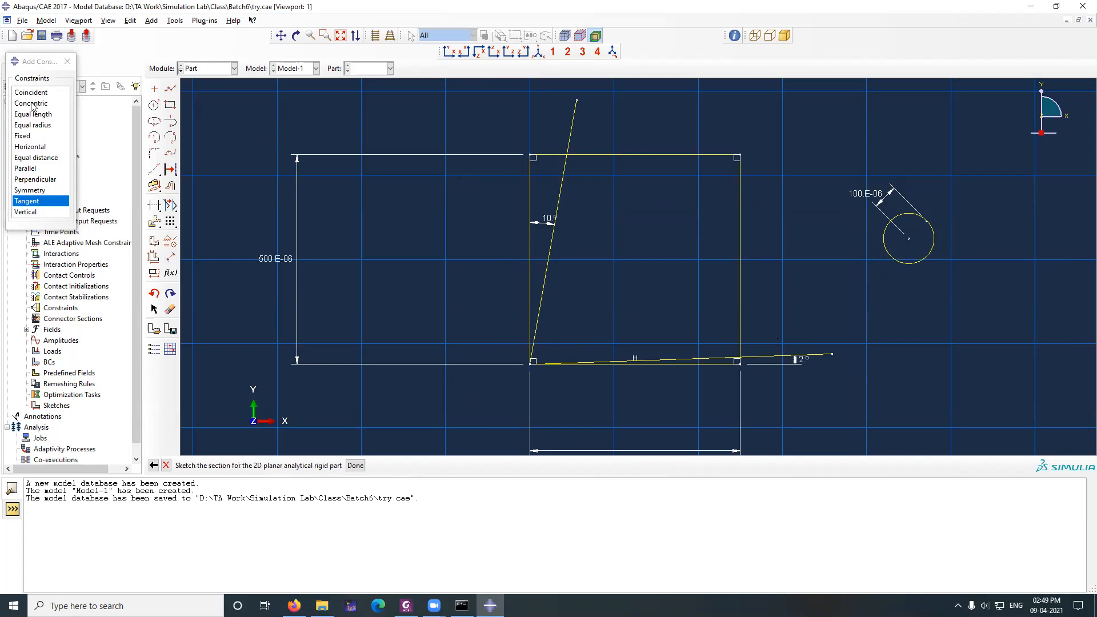
Step: Apply a fixed constraint to the square's left and bottom edges
{"action": "left_click", "coordinate": [35, 126]}
{"action": "left_click", "coordinate": [37, 116]}
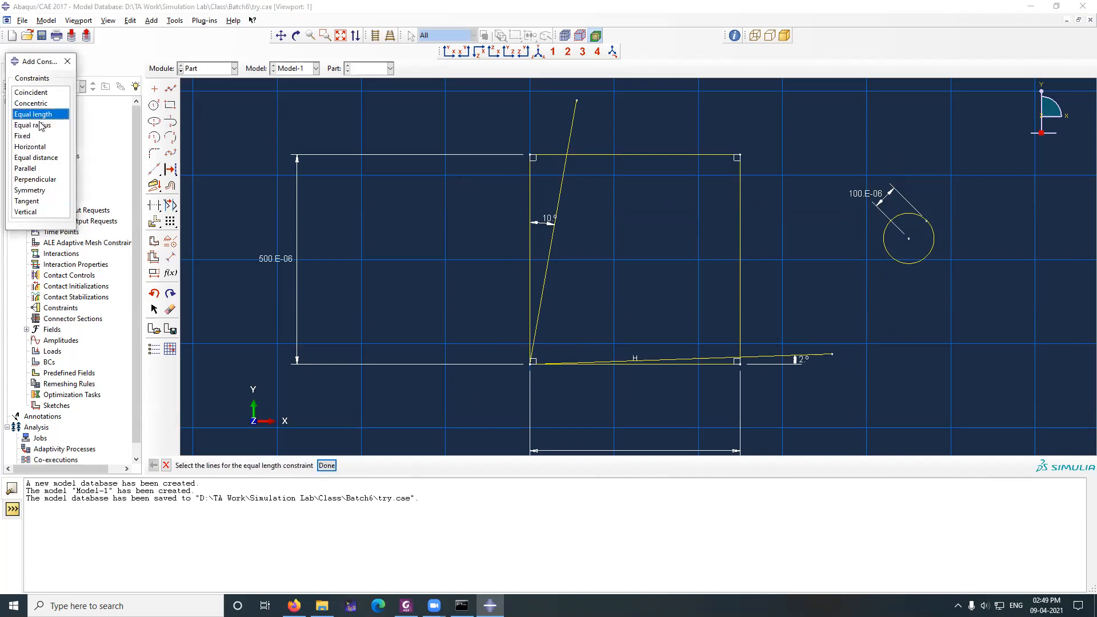
{"action": "left_click", "coordinate": [35, 137]}
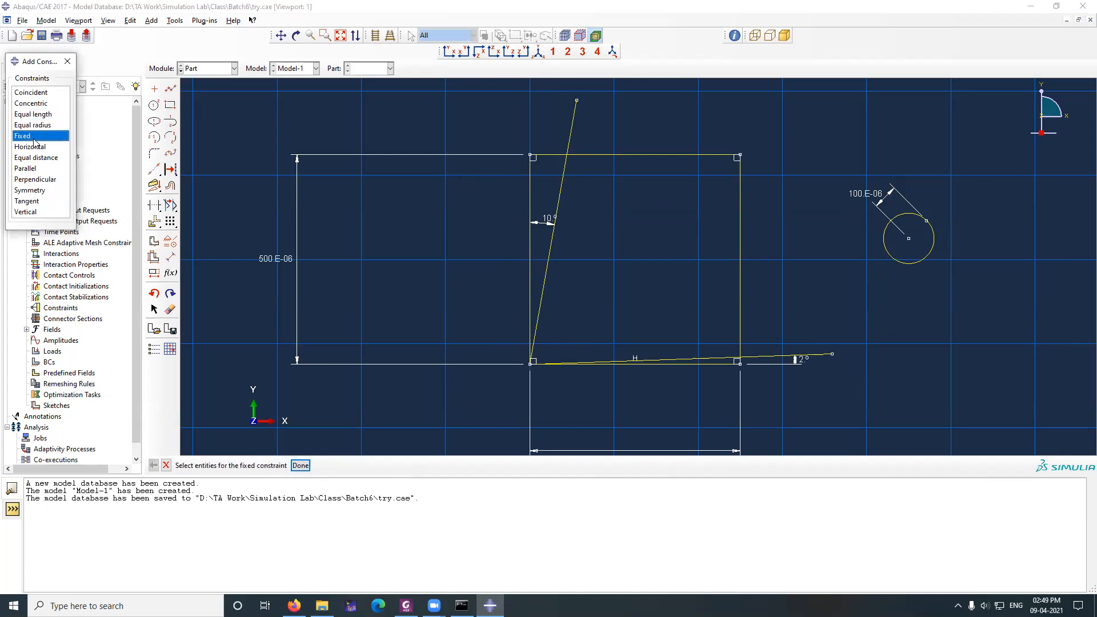
{"action": "left_click", "coordinate": [528, 258]}
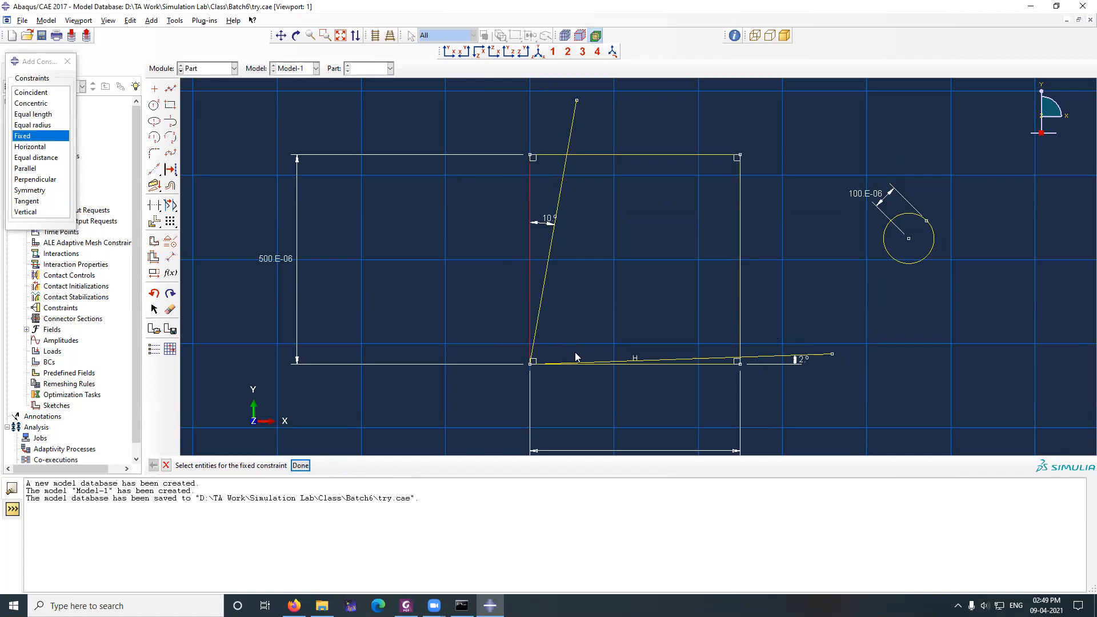
{"action": "left_click", "coordinate": [644, 364]}
{"action": "left_click", "coordinate": [300, 465]}
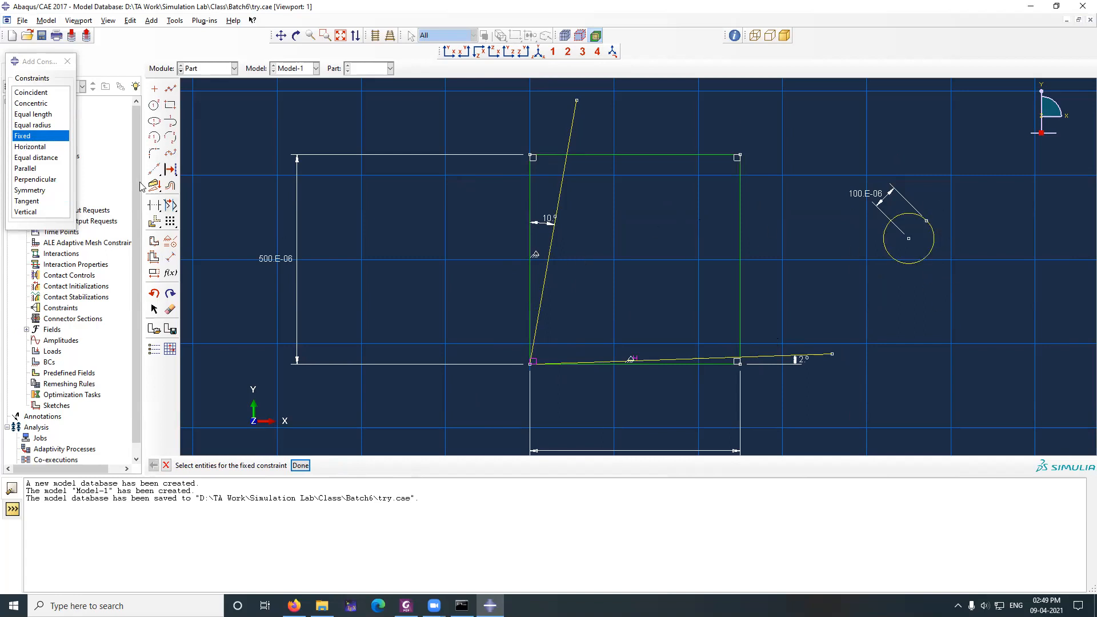
Step: Constrain the circle to be tangent to the 10° rake line
{"action": "left_click", "coordinate": [40, 203]}
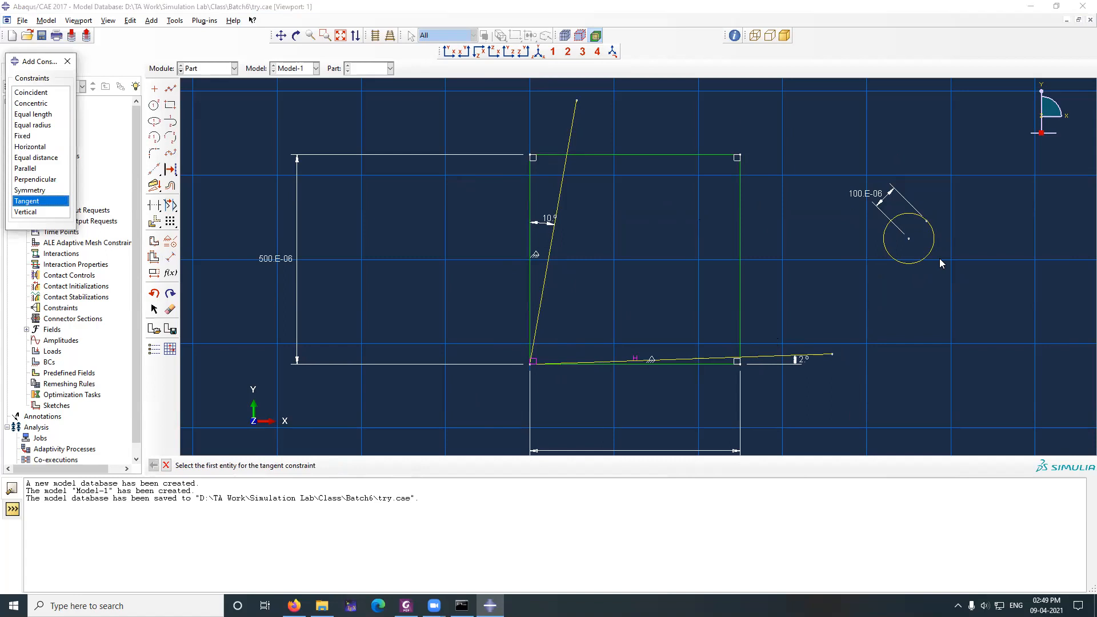
{"action": "left_click", "coordinate": [933, 242]}
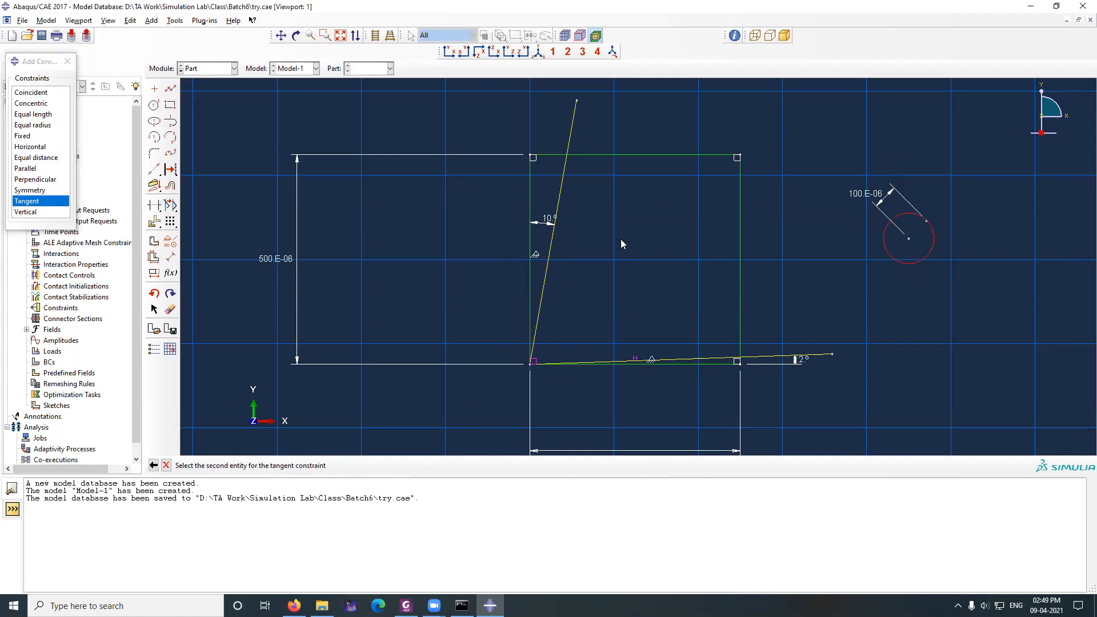
{"action": "left_click", "coordinate": [559, 206]}
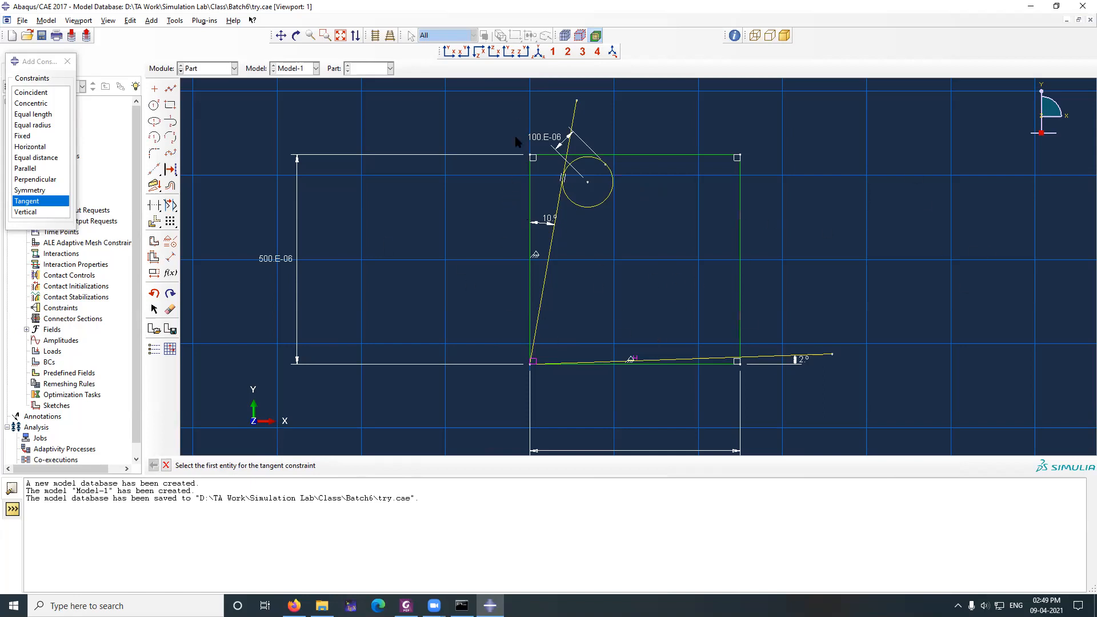
Step: Constrain the circle to be tangent to the 2° clearance line as well, and close the constraint list
{"action": "left_click", "coordinate": [28, 201]}
{"action": "left_click", "coordinate": [593, 205]}
{"action": "scroll", "coordinate": [647, 365], "scroll_direction": "up", "scroll_amount": 1}
{"action": "scroll", "coordinate": [647, 365], "scroll_direction": "up", "scroll_amount": 2}
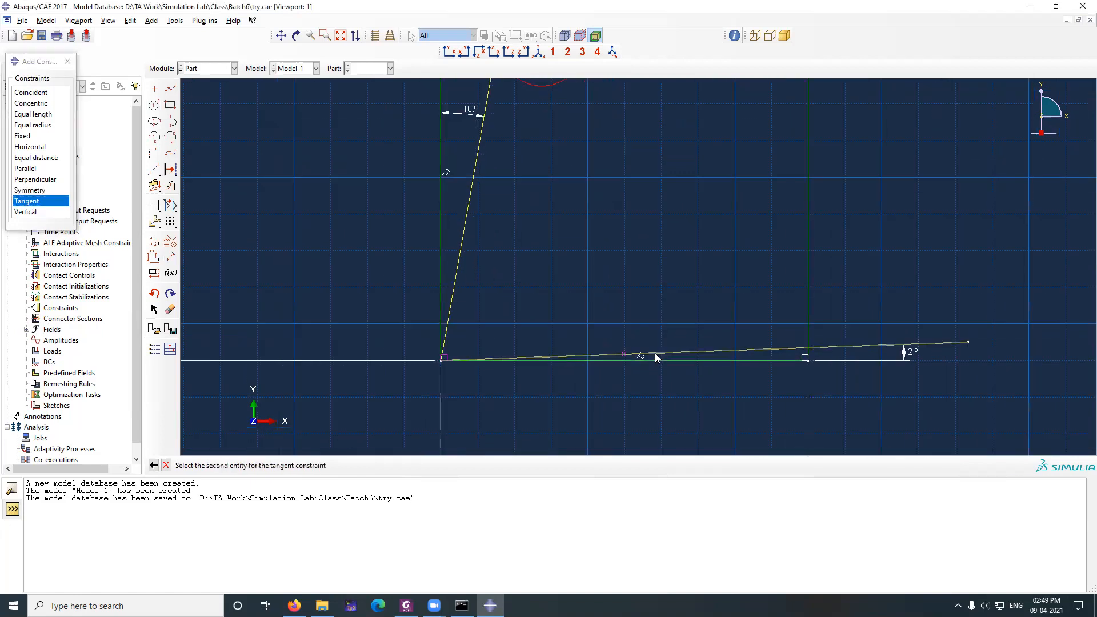
{"action": "left_click", "coordinate": [652, 355]}
{"action": "scroll", "coordinate": [474, 375], "scroll_direction": "up", "scroll_amount": 3}
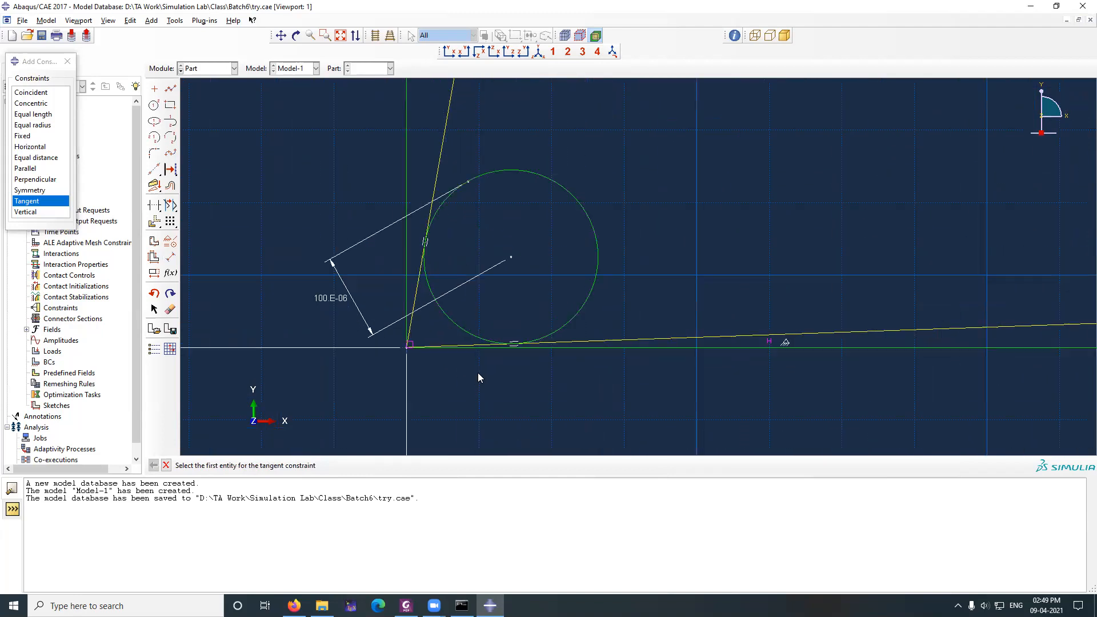
{"action": "scroll", "coordinate": [565, 333], "scroll_direction": "down", "scroll_amount": 2}
{"action": "scroll", "coordinate": [565, 334], "scroll_direction": "up", "scroll_amount": 4}
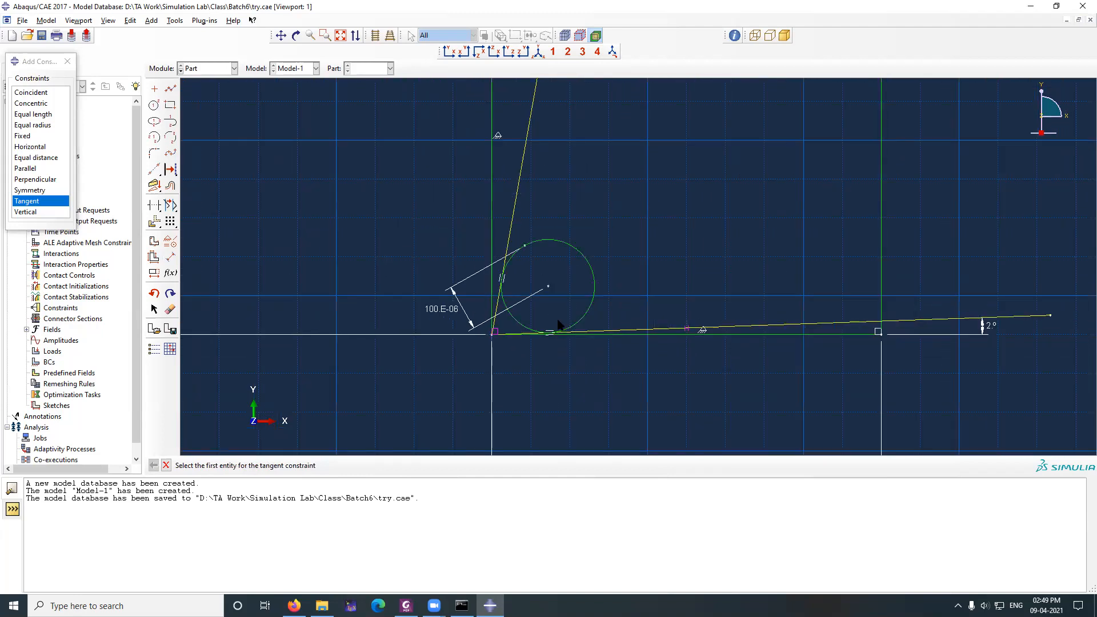
{"action": "scroll", "coordinate": [590, 371], "scroll_direction": "down", "scroll_amount": 5}
{"action": "scroll", "coordinate": [590, 370], "scroll_direction": "up", "scroll_amount": 1}
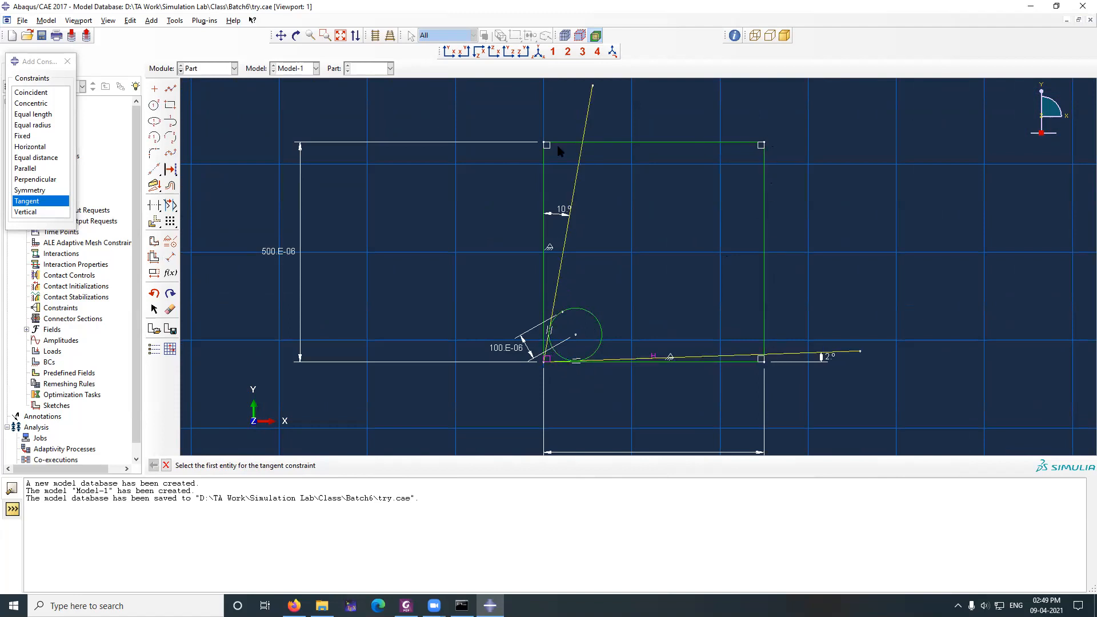
{"action": "left_click", "coordinate": [69, 62]}
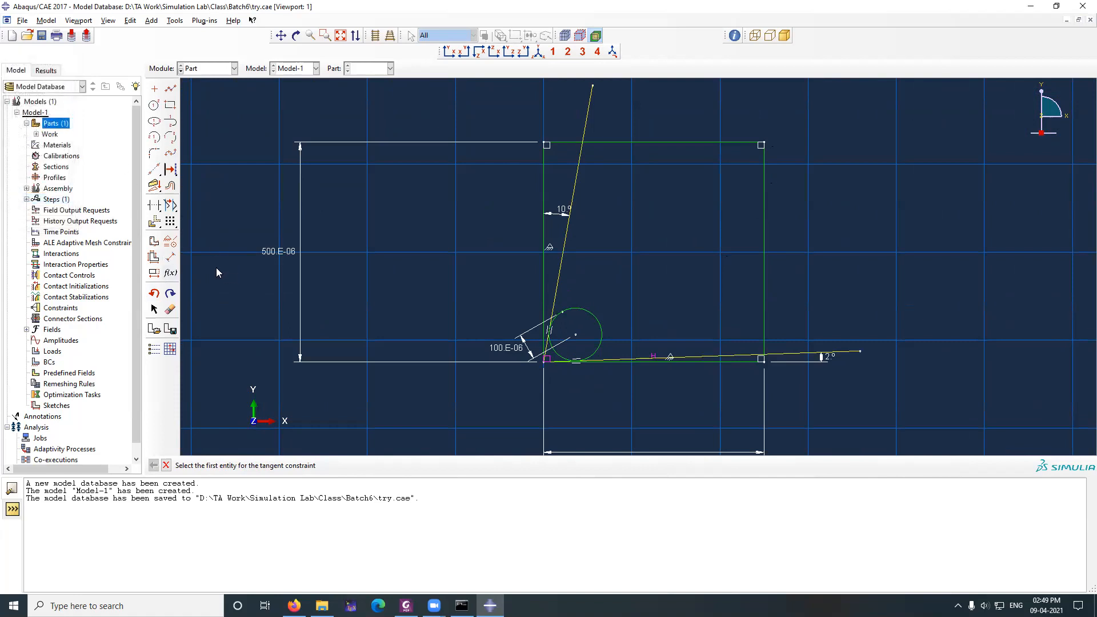
Step: Trim the rake line above the square, the top edge to the left of the rake line, and the square's left edge
{"action": "left_click", "coordinate": [154, 210]}
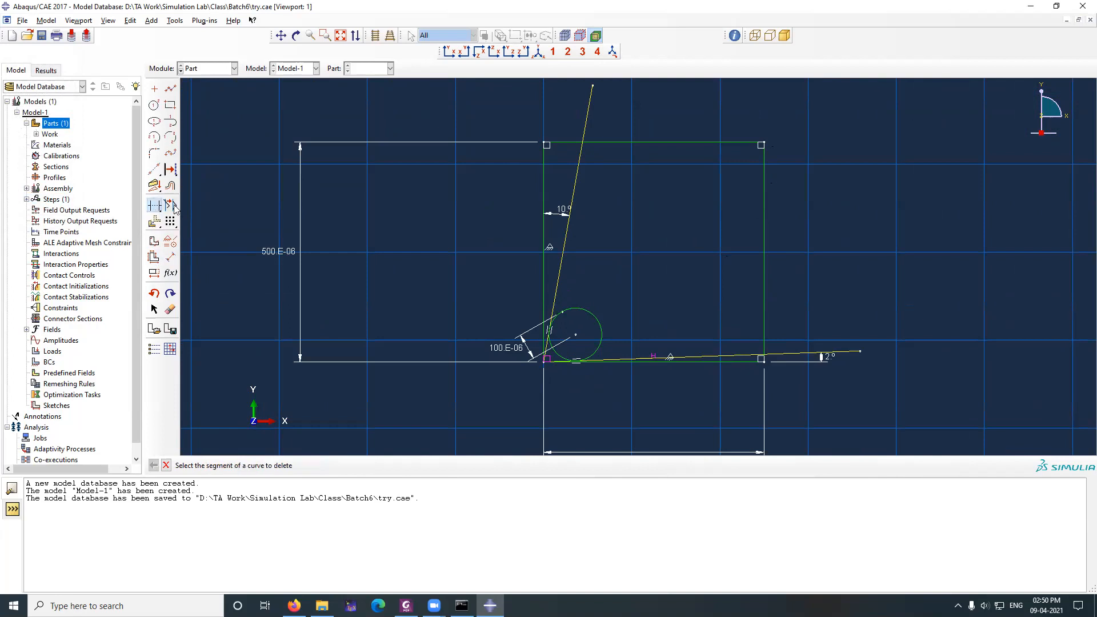
{"action": "left_click", "coordinate": [587, 117]}
{"action": "left_click", "coordinate": [564, 142]}
{"action": "left_click", "coordinate": [543, 204]}
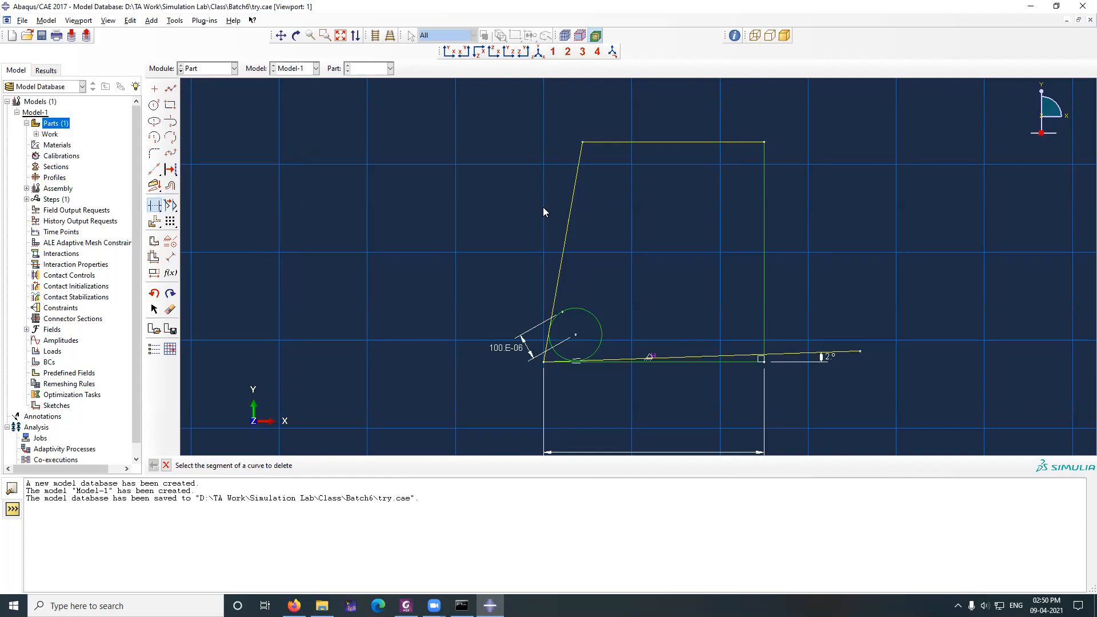
Step: Trim the clearance line beyond the square's right edge, the bottom edge, and the right edge's stub below the clearance line
{"action": "left_click", "coordinate": [809, 357]}
{"action": "scroll", "coordinate": [749, 384], "scroll_direction": "up", "scroll_amount": 4}
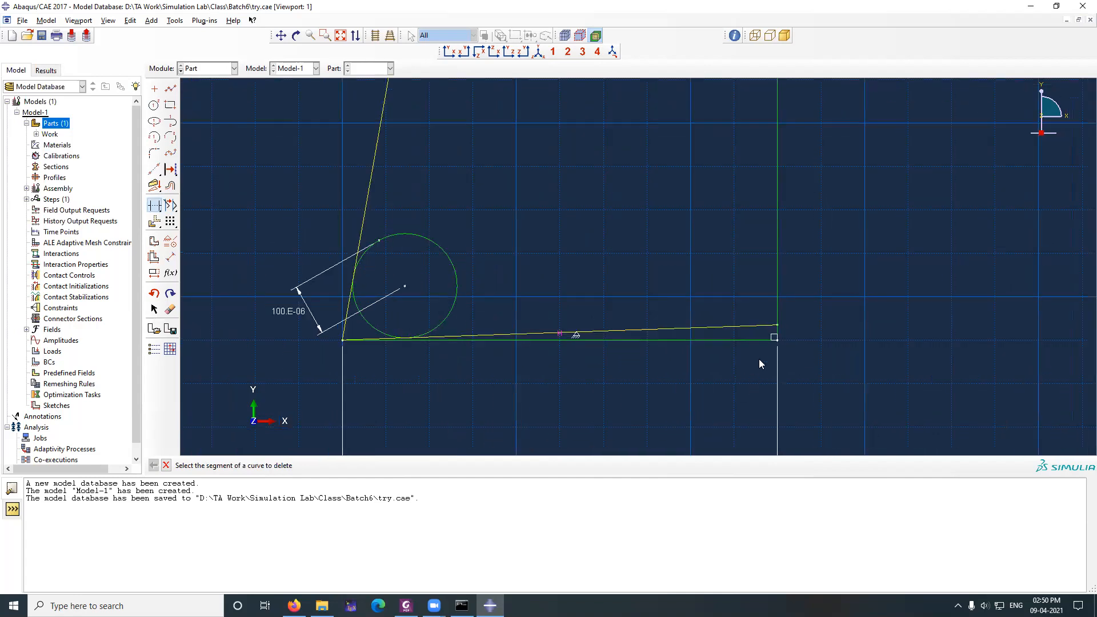
{"action": "left_click", "coordinate": [741, 342]}
{"action": "left_click", "coordinate": [776, 334]}
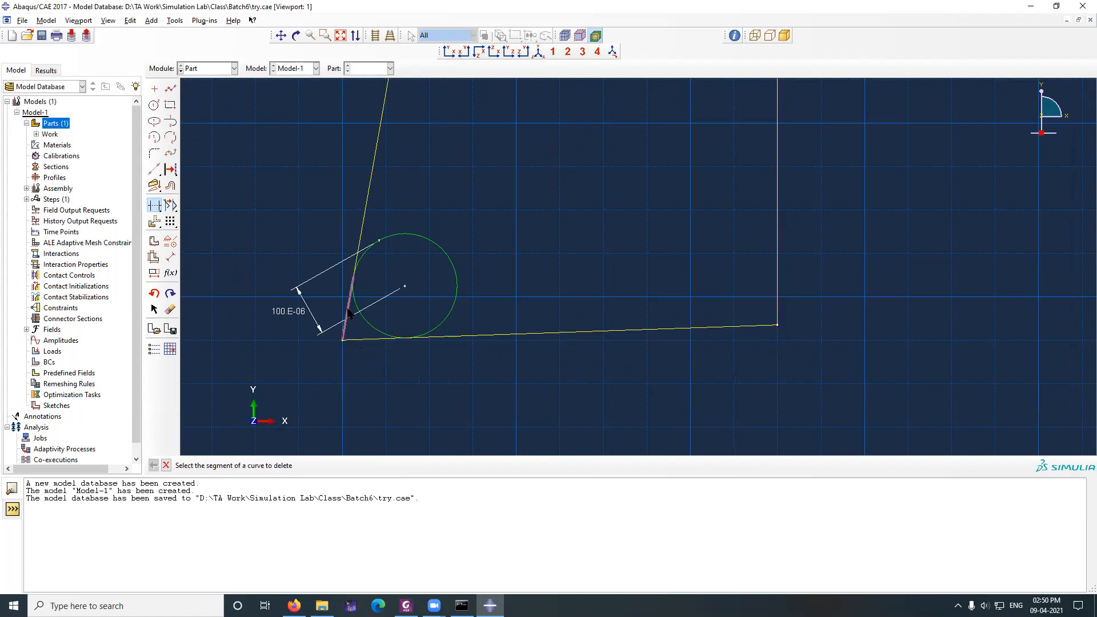
Step: Trim the sharp tip corner and the circle's inner arcs, keeping only the rounded cutting edge between the rake and clearance lines
{"action": "left_click", "coordinate": [351, 341]}
{"action": "left_click", "coordinate": [344, 331]}
{"action": "left_click", "coordinate": [356, 264]}
{"action": "left_click", "coordinate": [446, 311]}
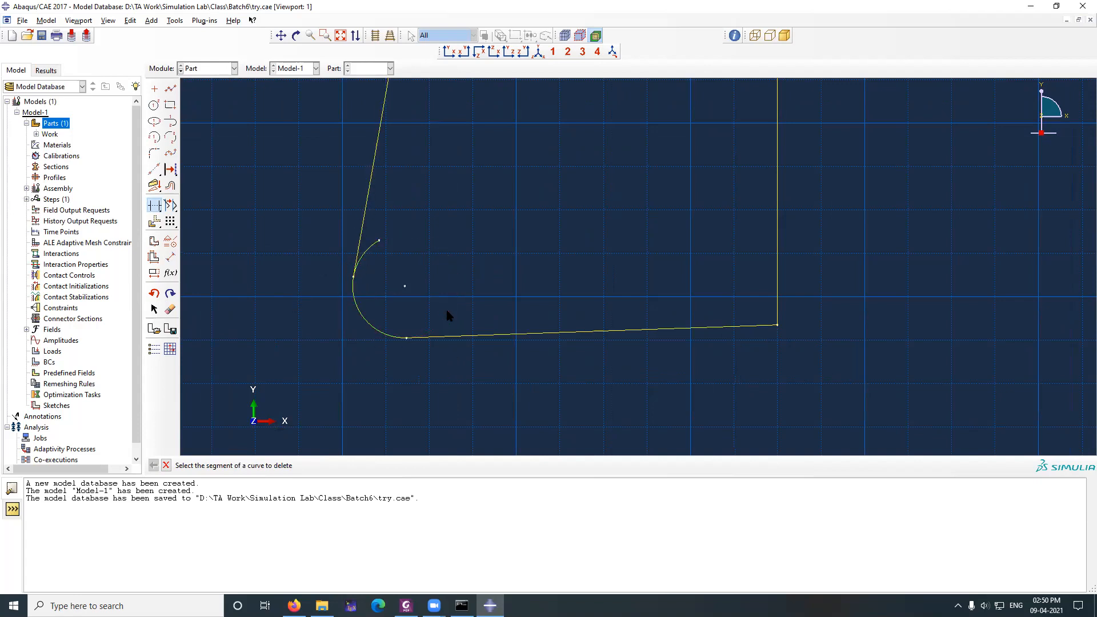
{"action": "left_click", "coordinate": [374, 251]}
{"action": "scroll", "coordinate": [493, 351], "scroll_direction": "down", "scroll_amount": 3}
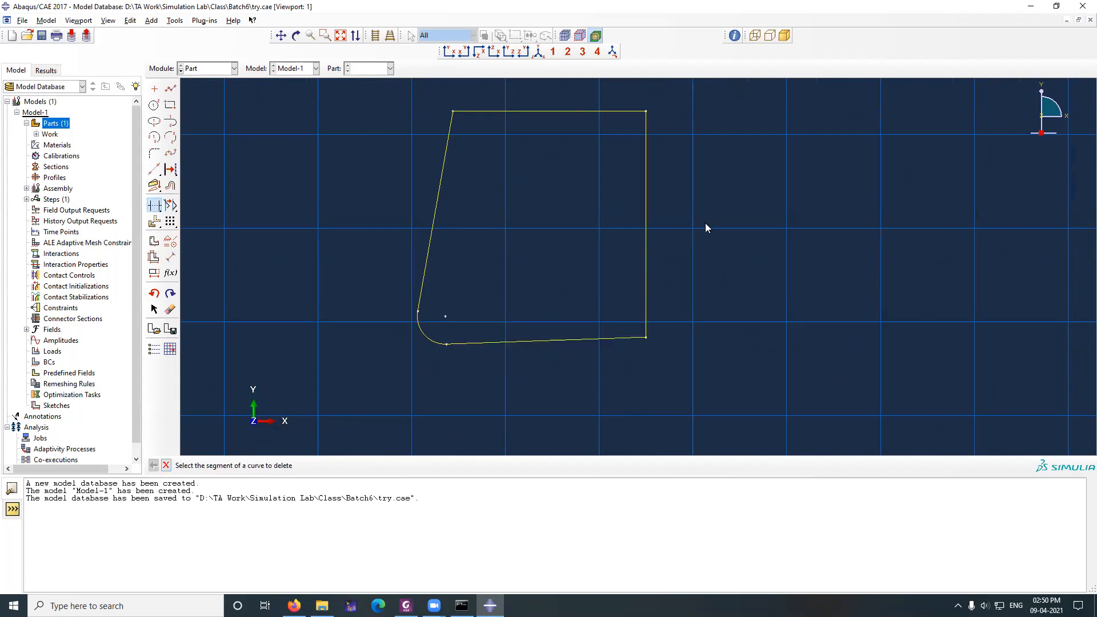
Step: End the trimming and finish the sketch to create the analytical rigid Tool part
{"action": "left_click", "coordinate": [166, 465]}
{"action": "left_click", "coordinate": [355, 465]}
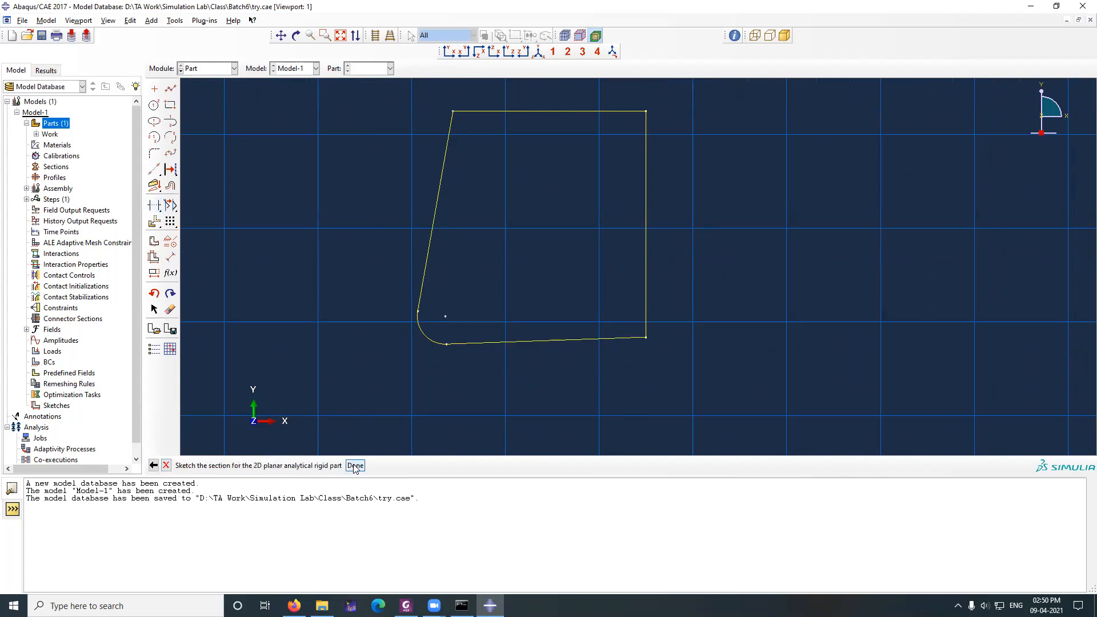
{"action": "scroll", "coordinate": [498, 360], "scroll_direction": "down", "scroll_amount": 2}
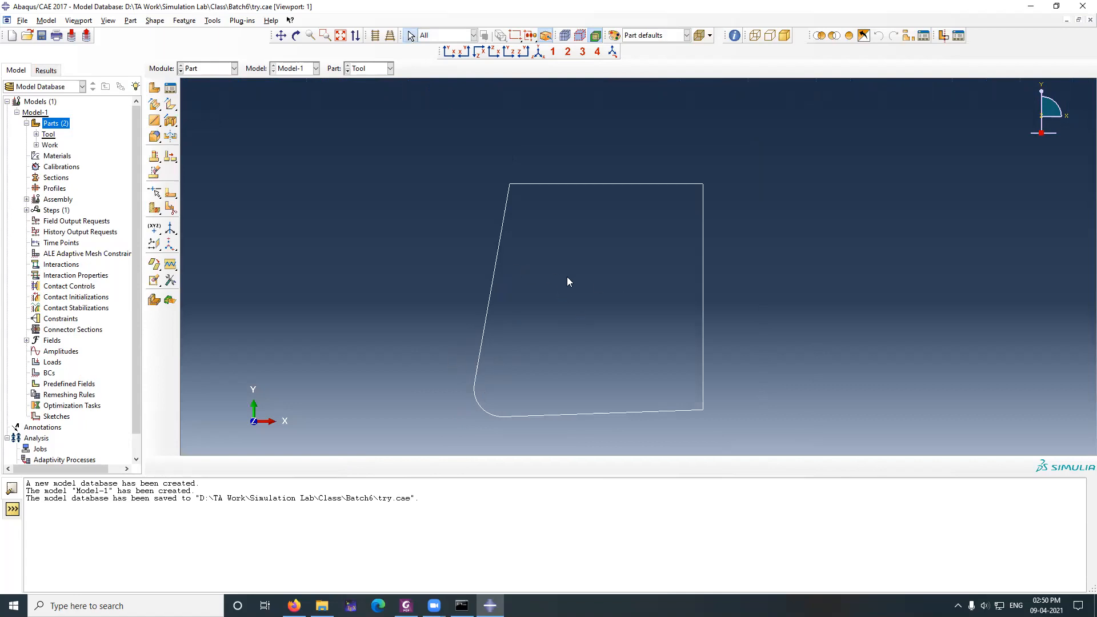
Step: Display the Work part for review, and return to the Tool part
{"action": "left_click", "coordinate": [49, 134]}
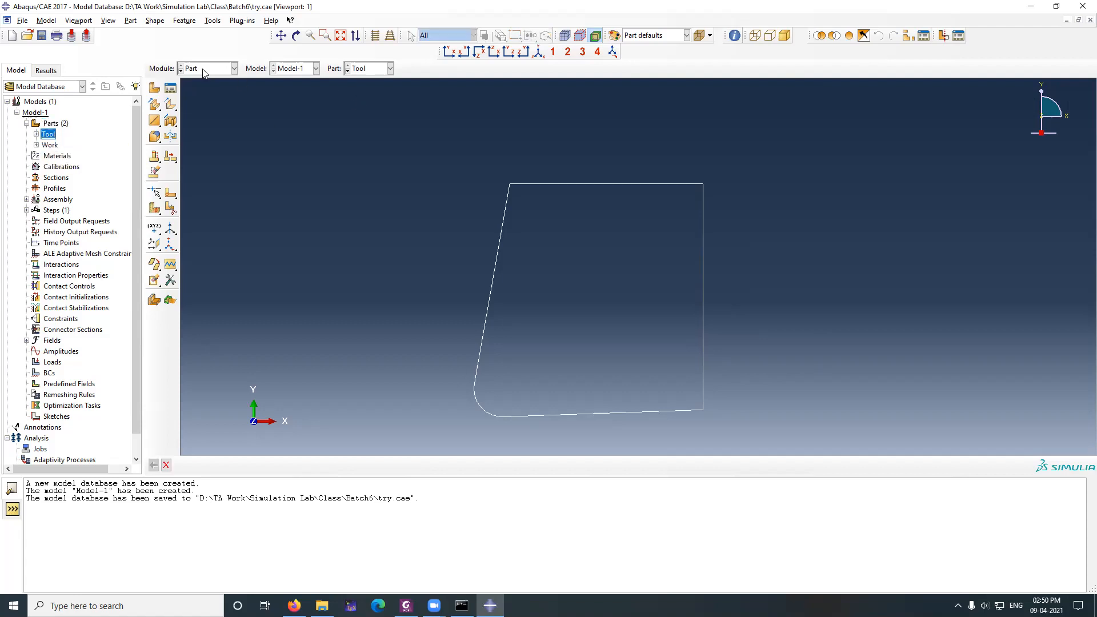
{"action": "left_click", "coordinate": [296, 70]}
{"action": "left_click", "coordinate": [39, 113]}
{"action": "left_click", "coordinate": [368, 92]}
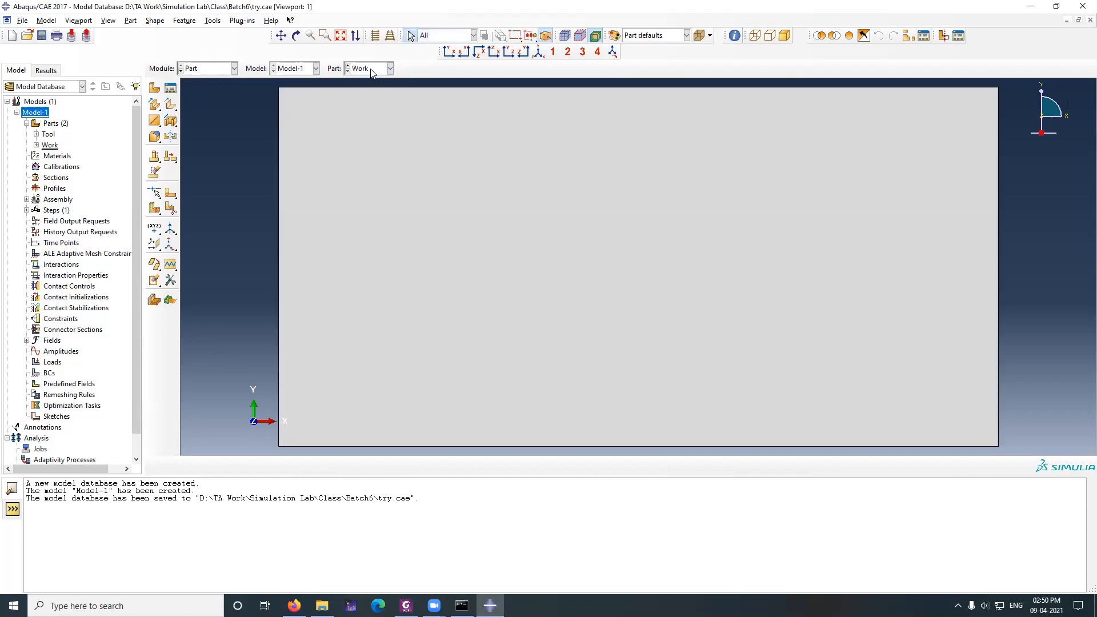
{"action": "left_click", "coordinate": [376, 68]}
{"action": "left_click", "coordinate": [360, 81]}
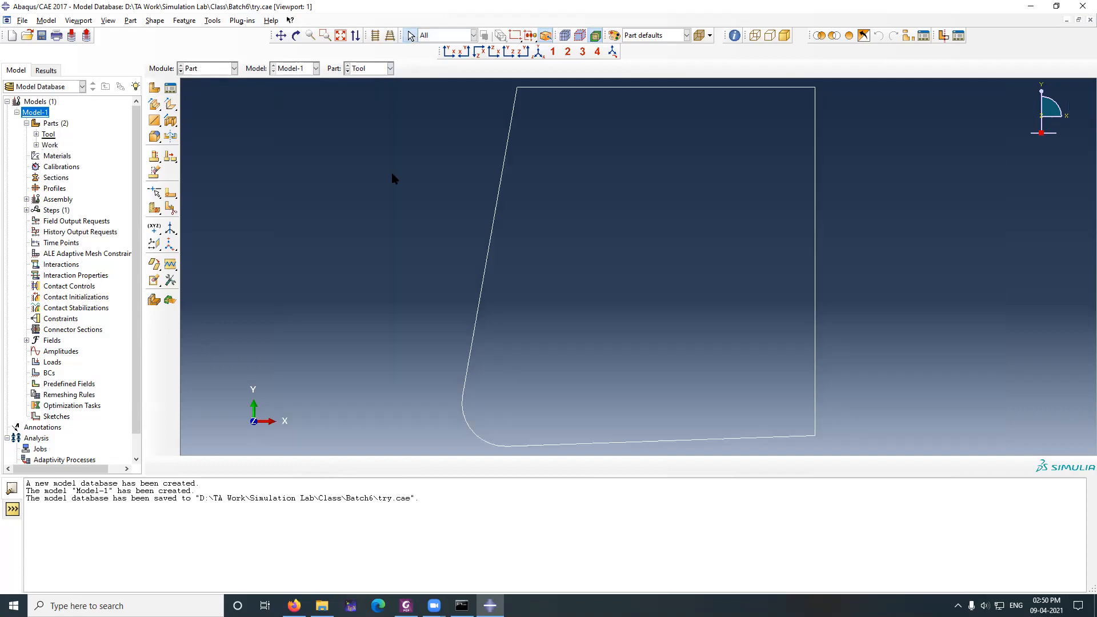
{"action": "scroll", "coordinate": [661, 247], "scroll_direction": "down", "scroll_amount": 1}
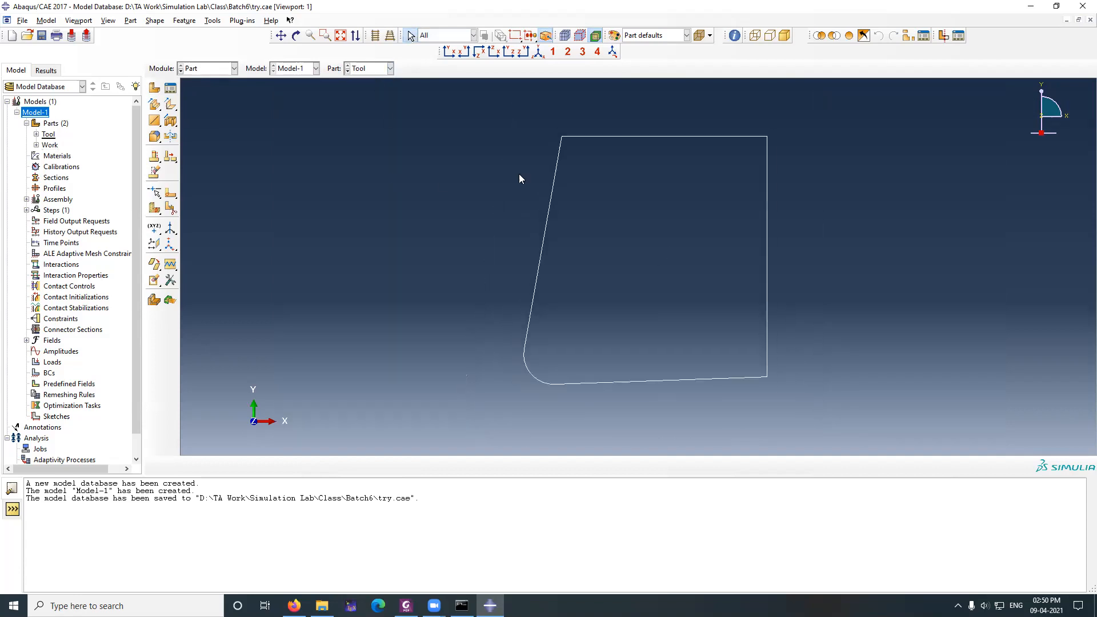
Step: Collapse the parts list, switch to the Property module and start a new material named Alu
{"action": "left_click", "coordinate": [26, 123]}
{"action": "left_click", "coordinate": [233, 68]}
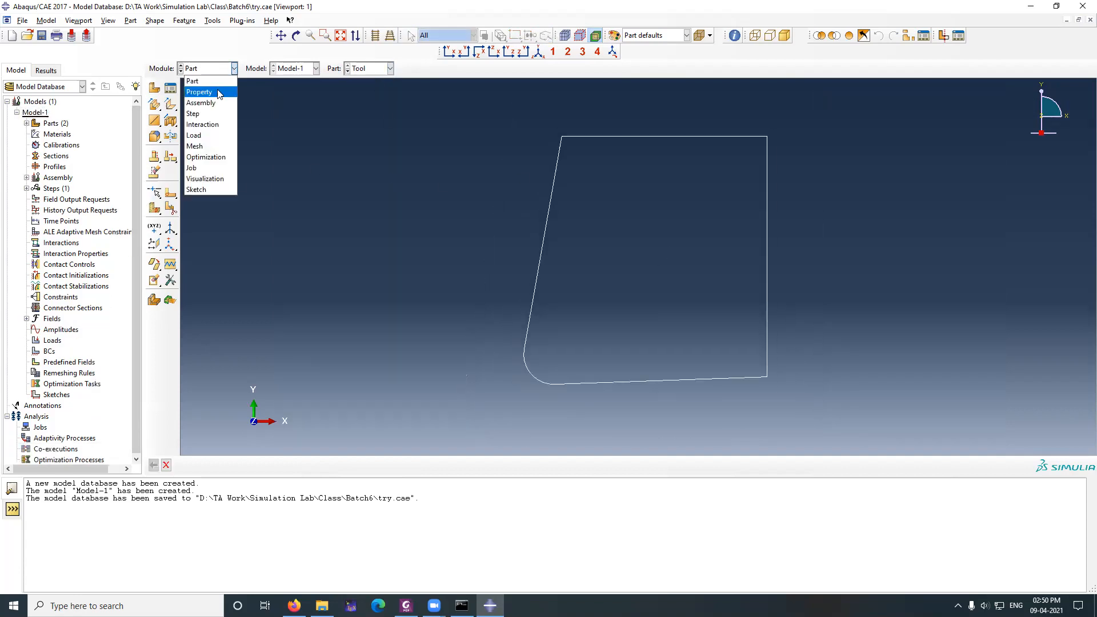
{"action": "left_click", "coordinate": [214, 93]}
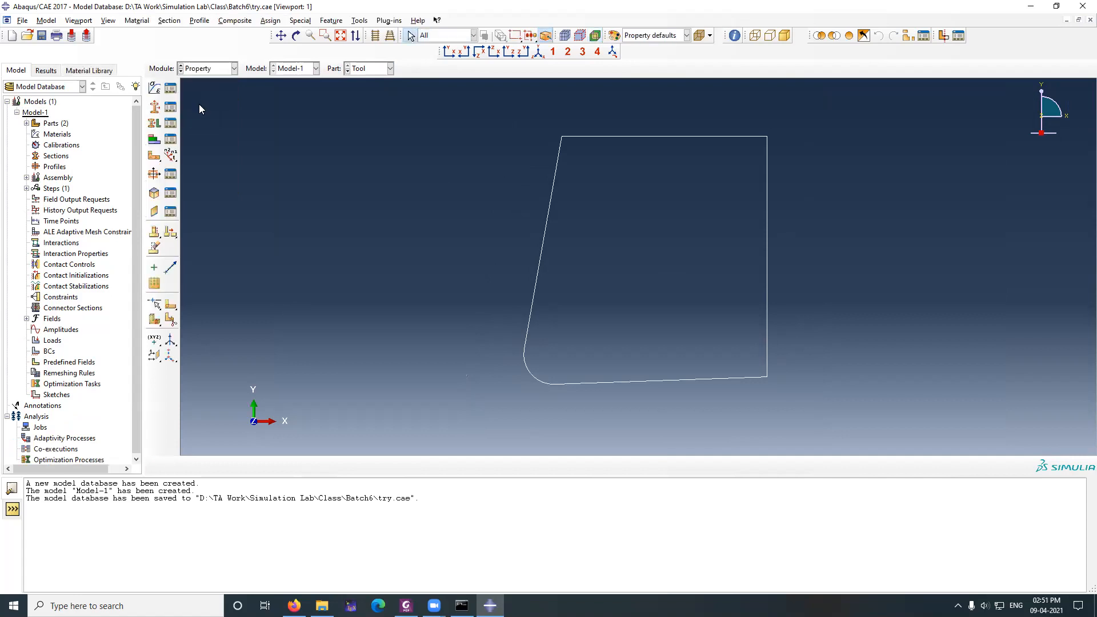
{"action": "left_click", "coordinate": [153, 94]}
{"action": "type", "text": "Alu"}
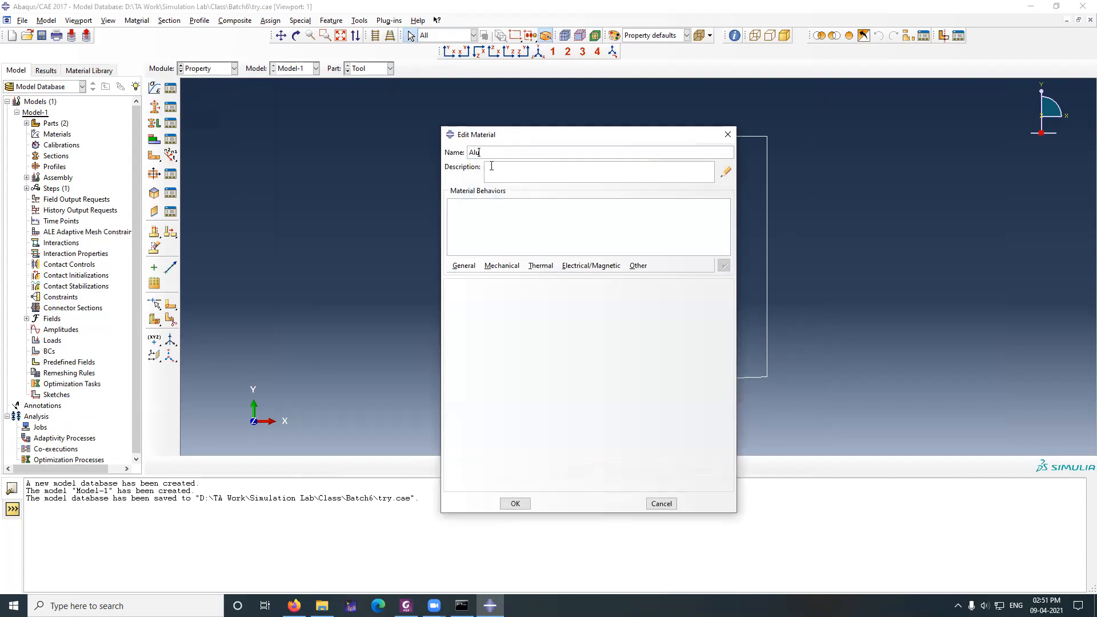
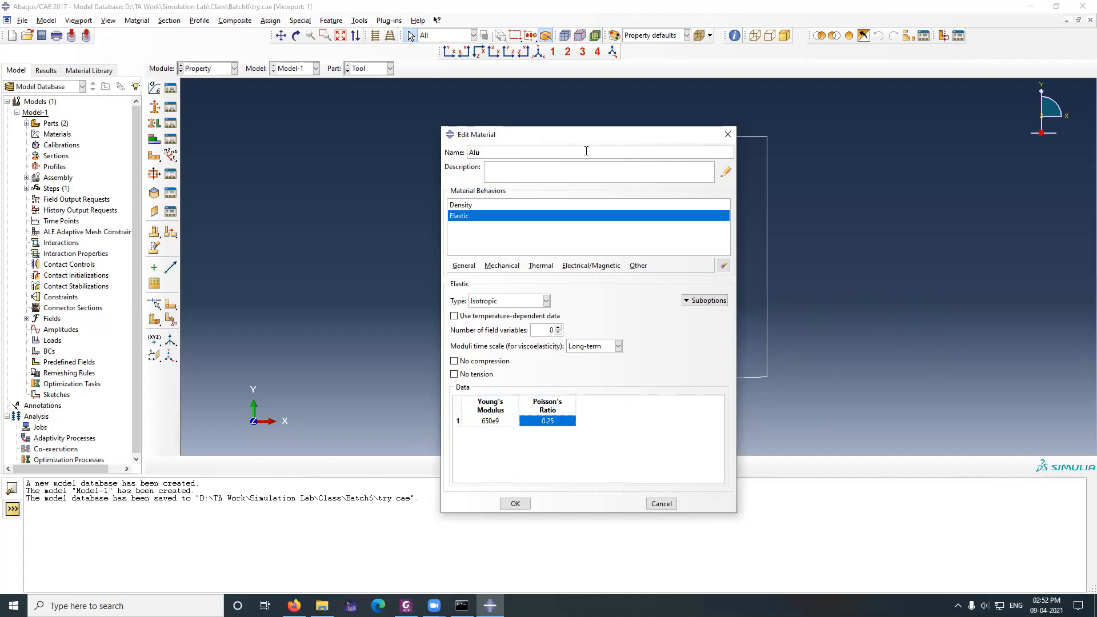
Step: Move the material editor aside and switch to the lab manual in Foxit PhantomPDF to consult the JC material parameters
{"action": "left_click_drag", "start_coordinate": [547, 139], "coordinate": [756, 102]}
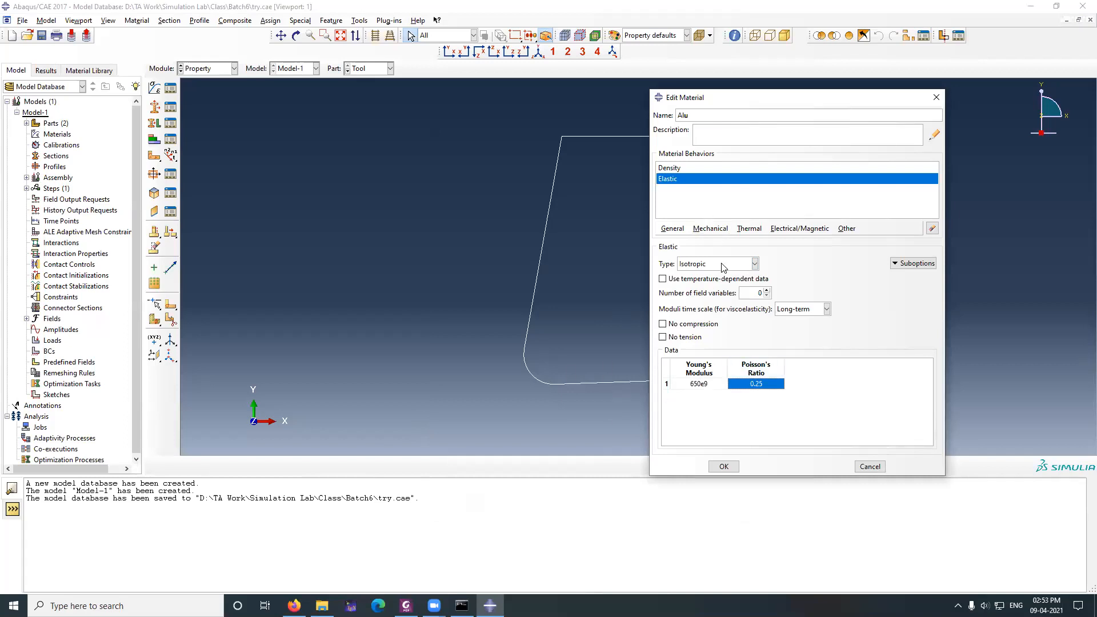
{"action": "key", "text": "alt+Tab"}
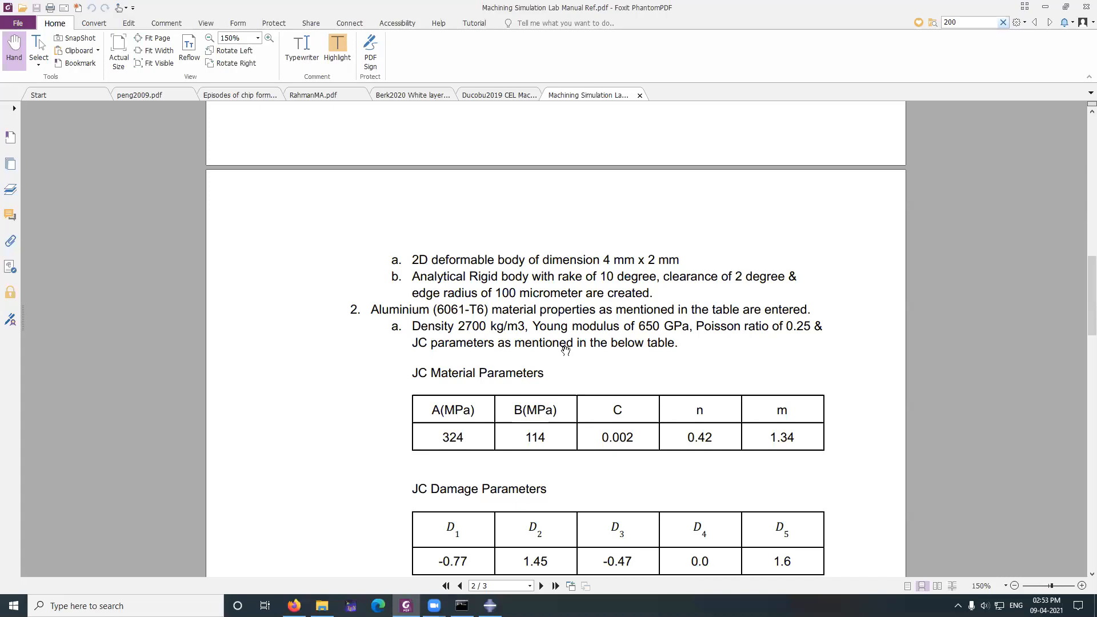
Step: Review the JC parameter tables in the manual, return to Abaqus/CAE and add Plastic behavior with Johnson-Cook hardening to Alu
{"action": "scroll", "coordinate": [465, 360], "scroll_direction": "down", "scroll_amount": 5}
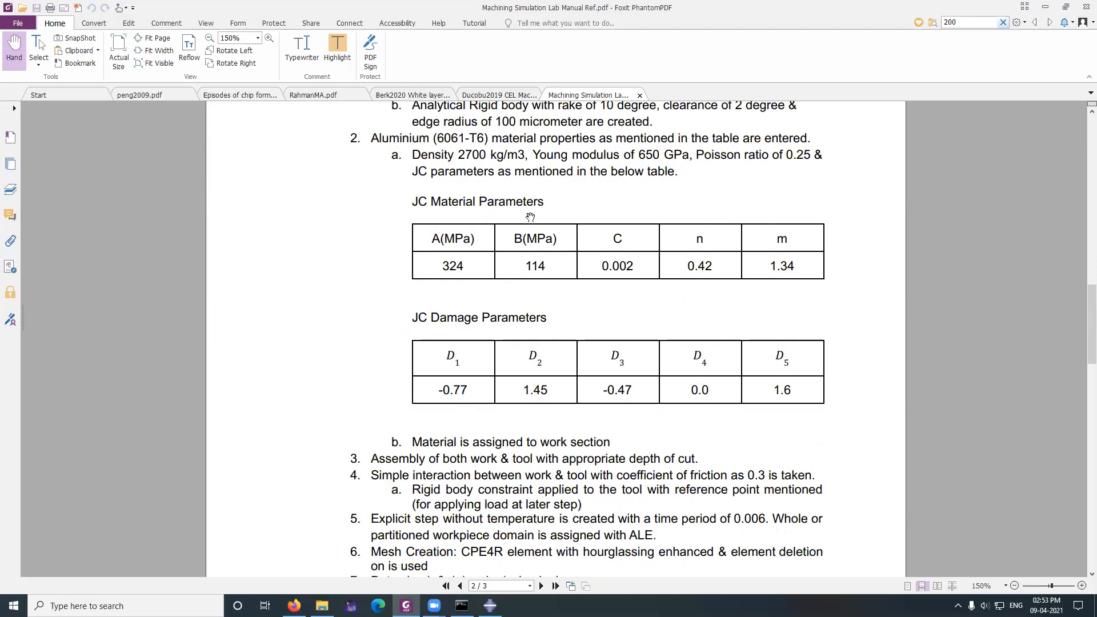
{"action": "key", "text": "alt+Tab"}
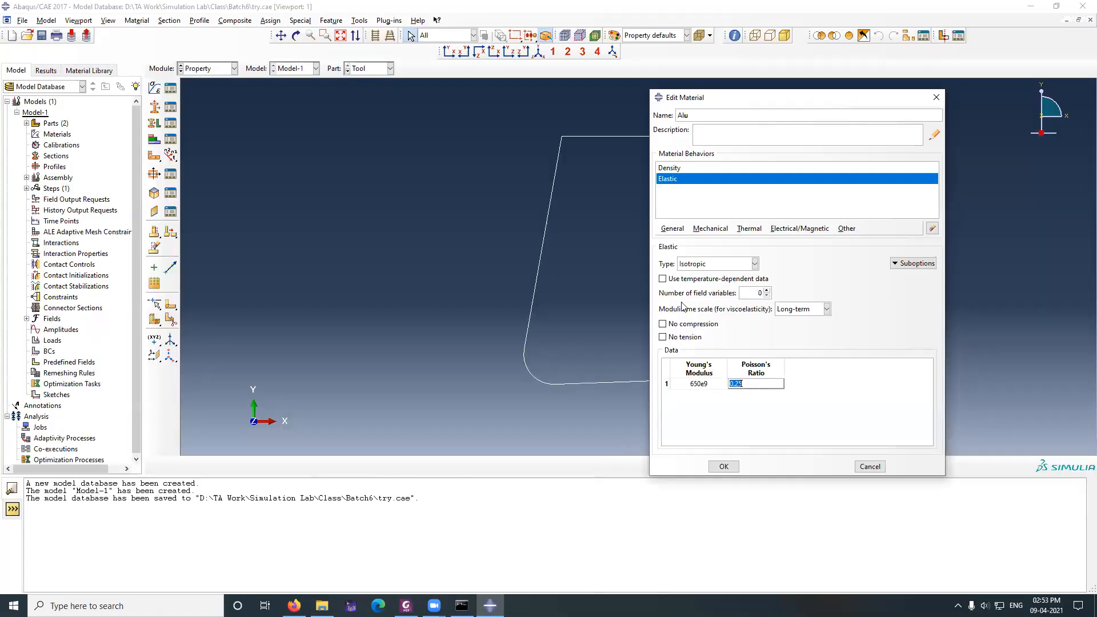
{"action": "left_click", "coordinate": [711, 229]}
{"action": "mouse_move", "coordinate": [721, 253]}
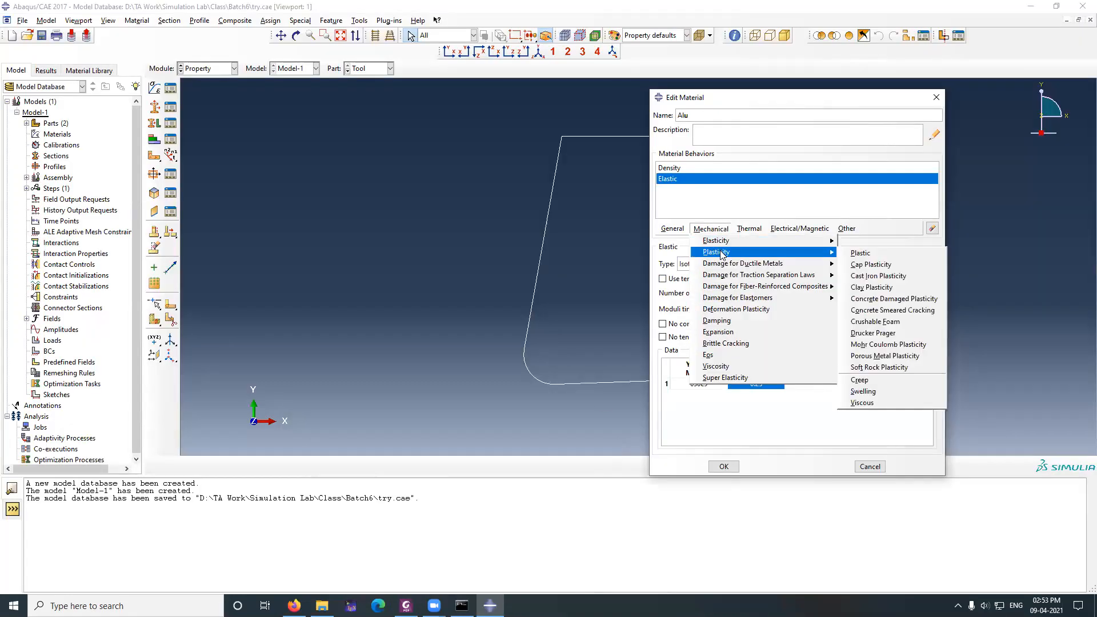
{"action": "left_click", "coordinate": [878, 253]}
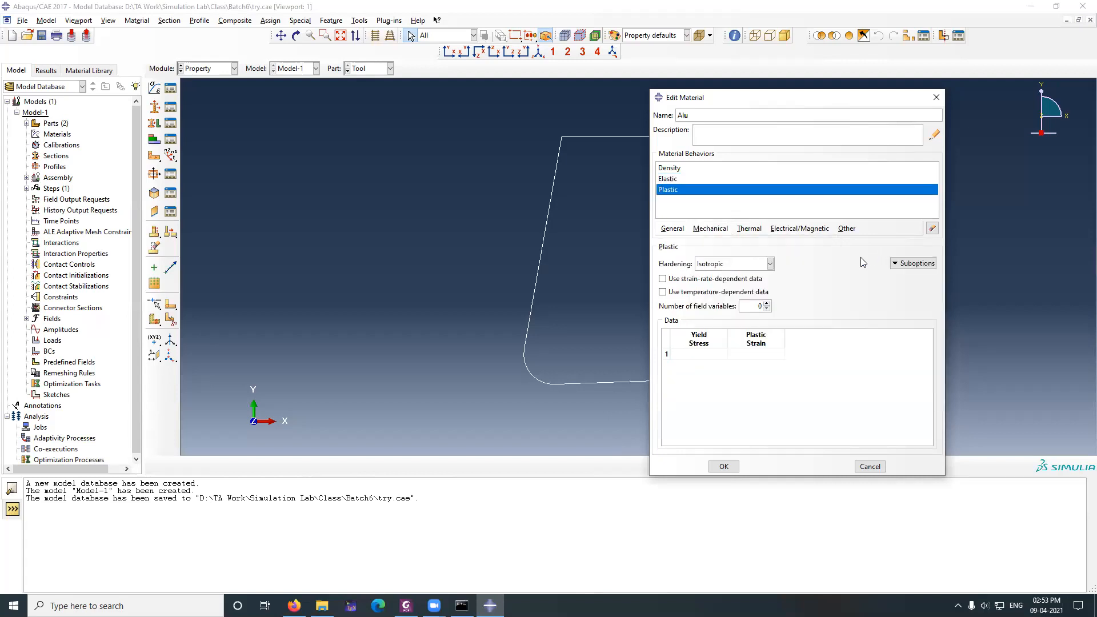
{"action": "left_click", "coordinate": [732, 263]}
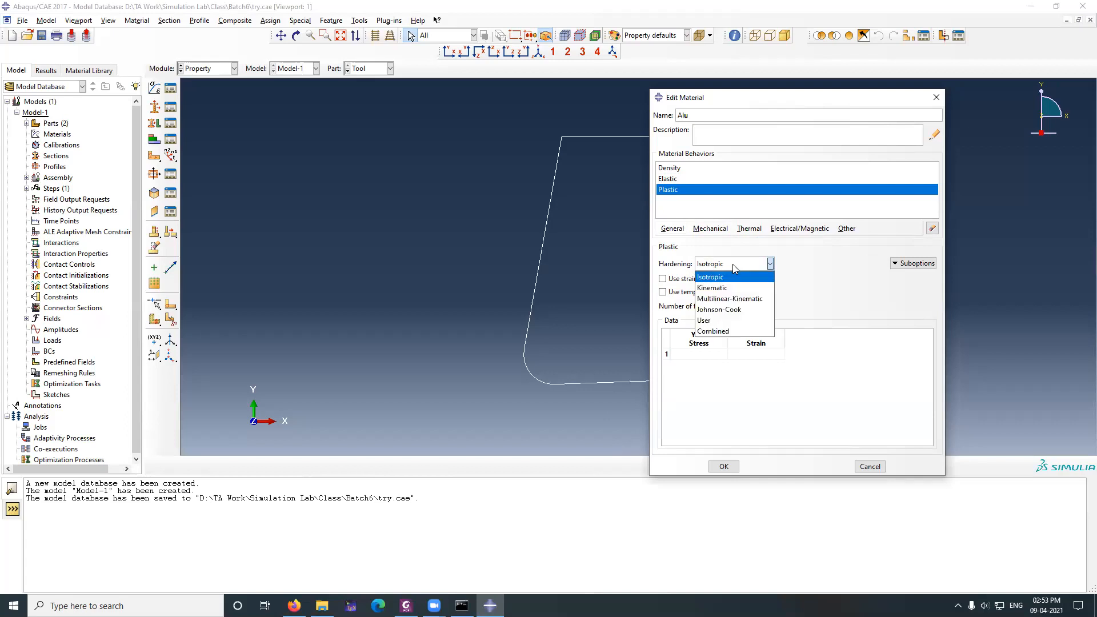
{"action": "left_click", "coordinate": [731, 310]}
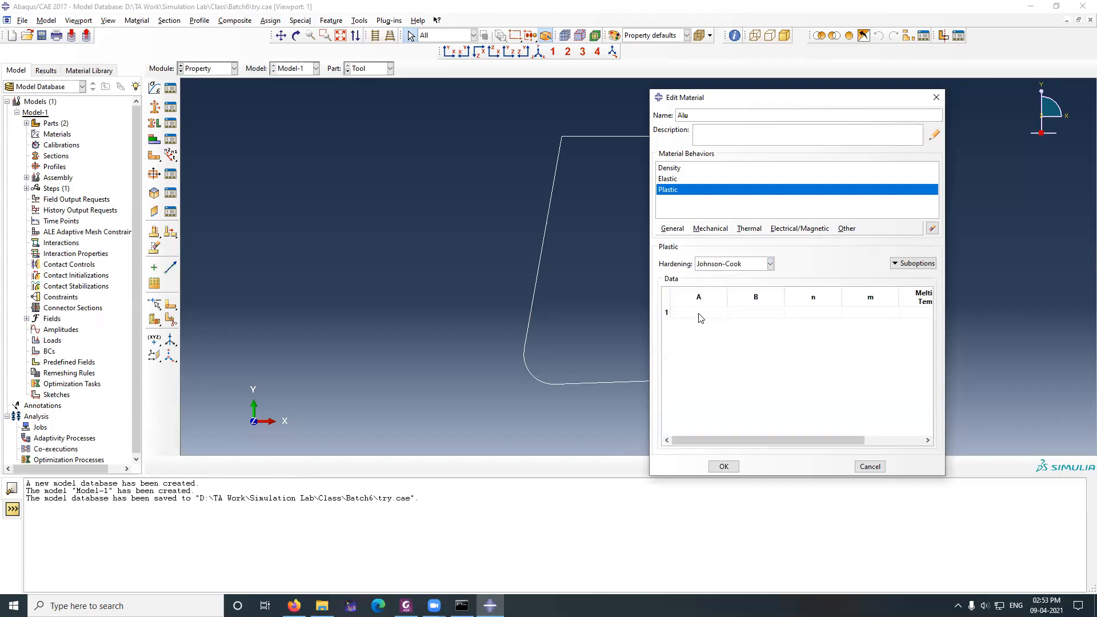
Step: Enter the Johnson-Cook plastic constants A as 324e6 and B as 114e6, consulting the lab manual in Foxit PhantomPDF
{"action": "mouse_move", "coordinate": [772, 440]}
{"action": "left_mouse_down"}
{"action": "mouse_move", "coordinate": [885, 440]}
{"action": "mouse_move", "coordinate": [776, 441]}
{"action": "left_mouse_up"}
{"action": "left_click_drag", "start_coordinate": [836, 440], "coordinate": [714, 439]}
{"action": "left_click", "coordinate": [703, 311]}
{"action": "left_click", "coordinate": [405, 605]}
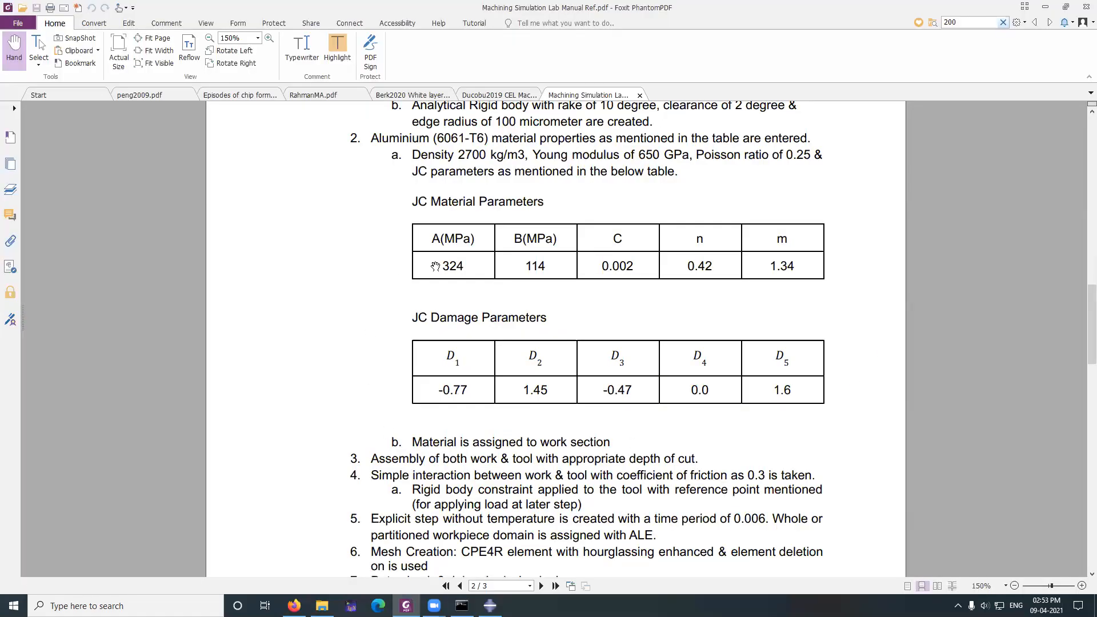
{"action": "key", "text": "alt+Tab"}
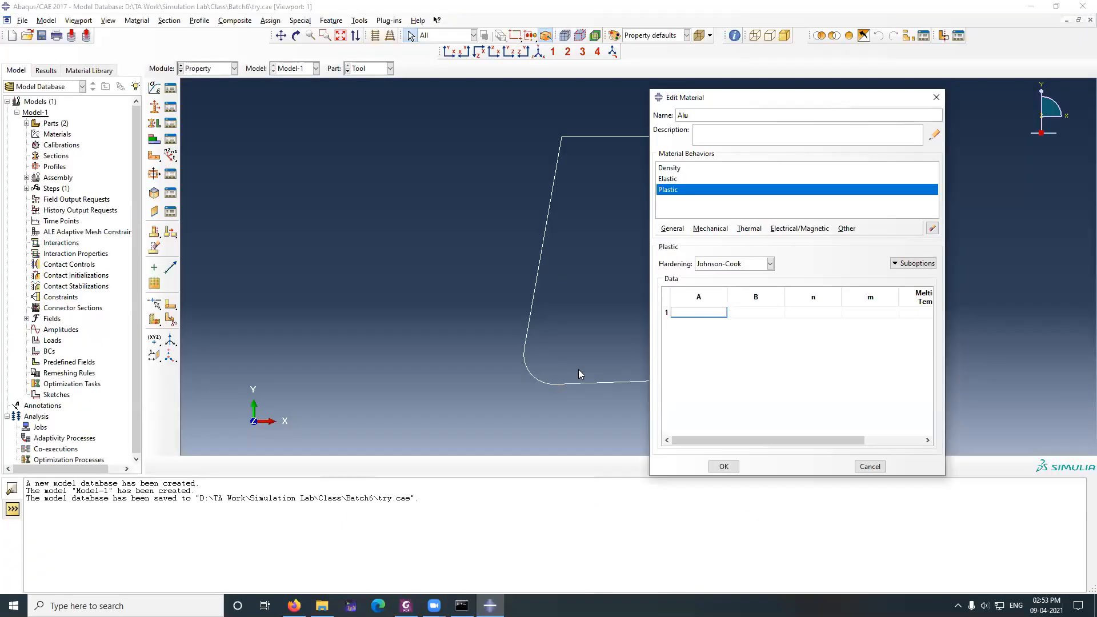
{"action": "key", "text": "alt+Tab"}
{"action": "key", "text": "alt+Tab"}
{"action": "type", "text": "324e6"}
{"action": "left_click", "coordinate": [760, 314]}
{"action": "key", "text": "alt+Tab"}
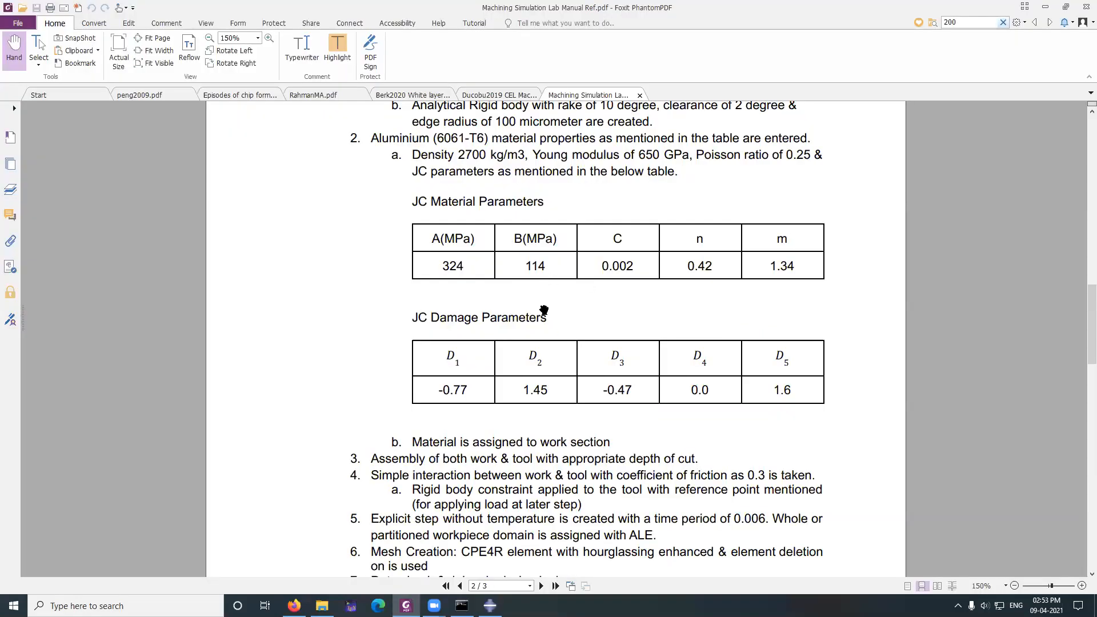
{"action": "key", "text": "alt+Tab"}
{"action": "type", "text": "114e6"}
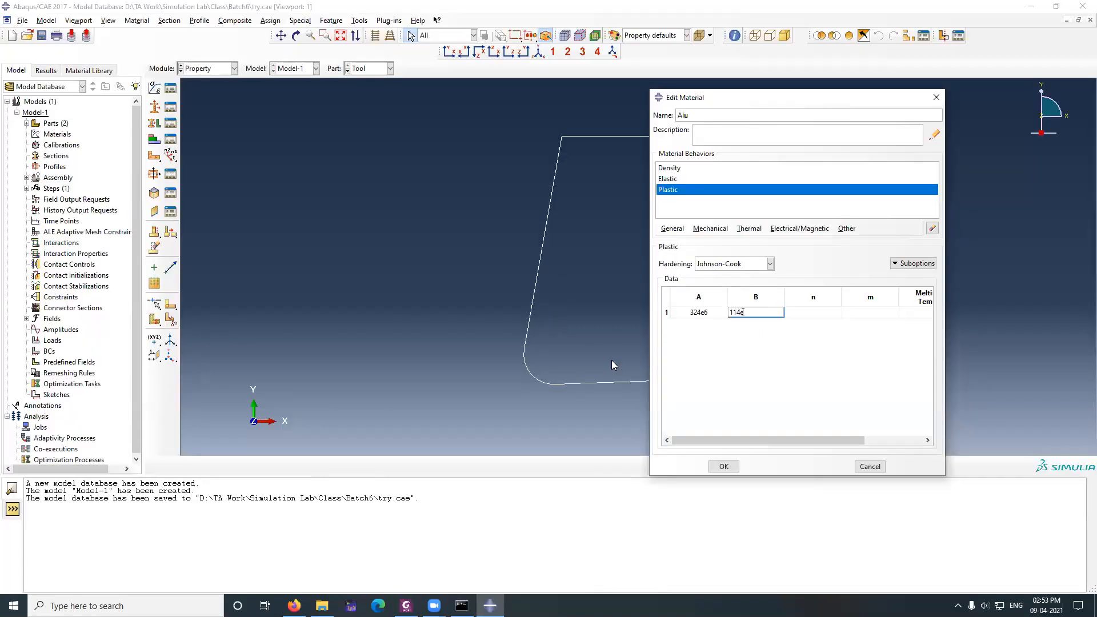
Step: Enter the Johnson-Cook plastic exponents n as 0.42 and m as 1.34, checking them against the lab manual
{"action": "left_click", "coordinate": [840, 311]}
{"action": "key", "text": "alt+Tab"}
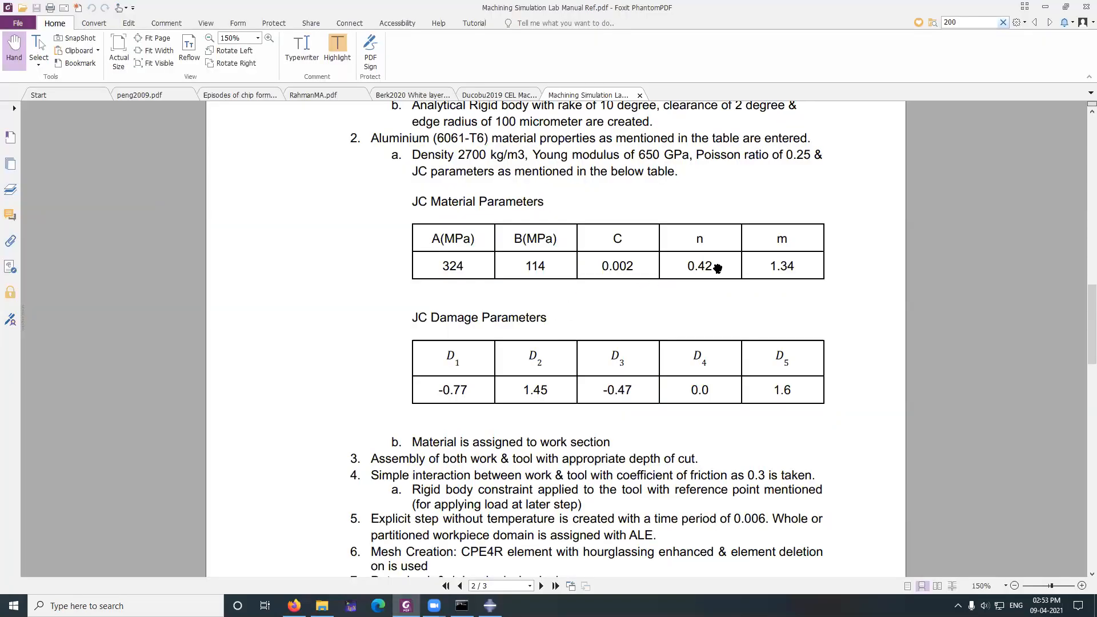
{"action": "key", "text": "alt+Tab"}
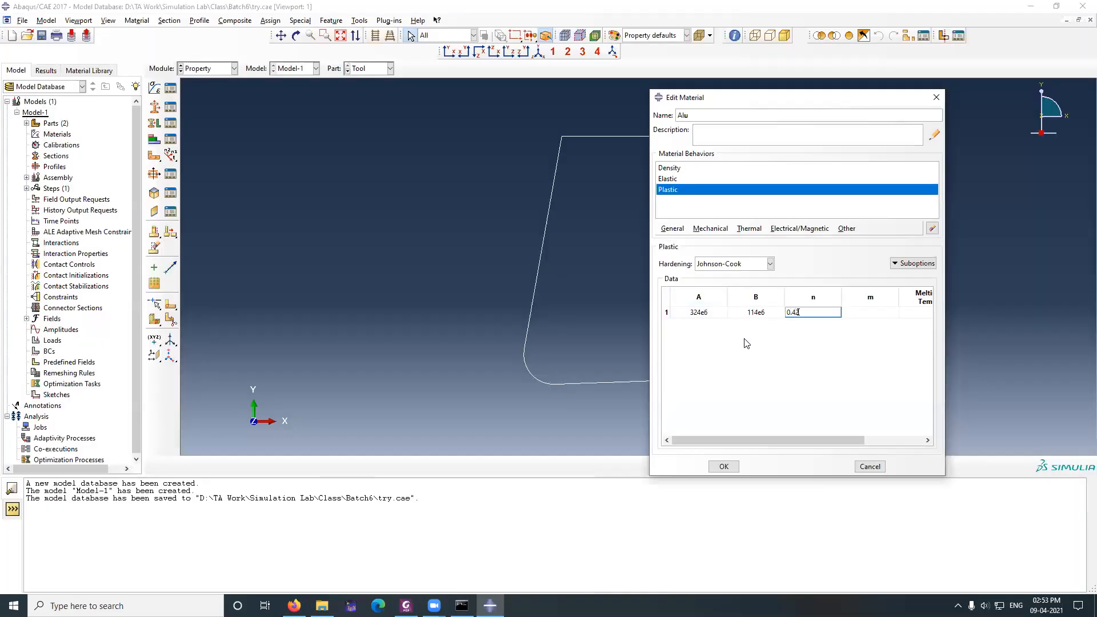
{"action": "type", "text": "0.42"}
{"action": "key", "text": "Tab"}
{"action": "key", "text": "alt+Tab"}
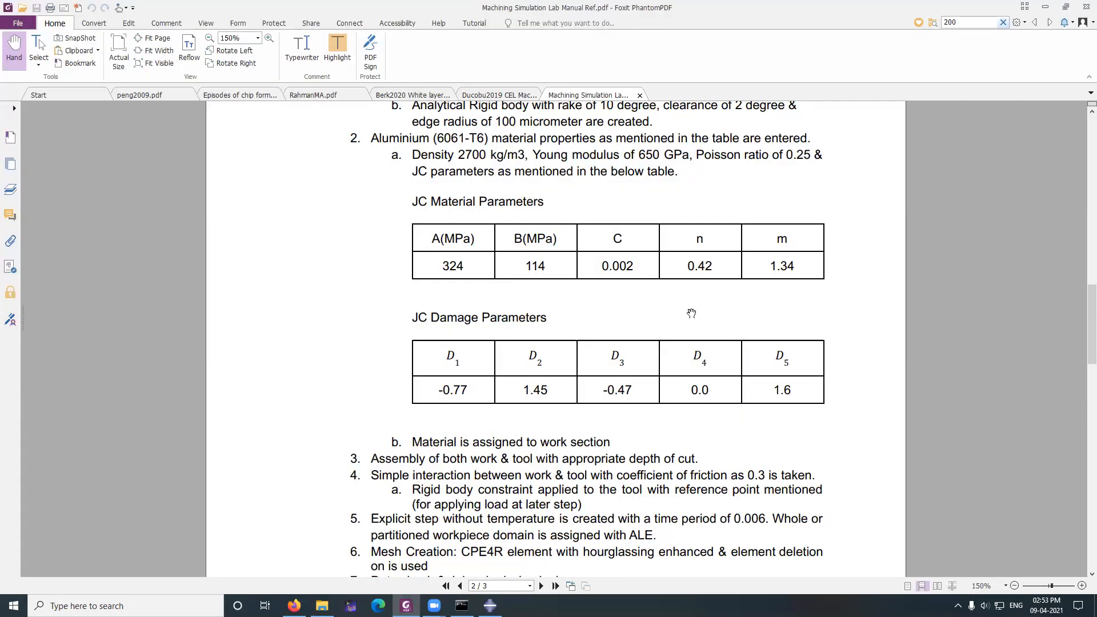
{"action": "key", "text": "alt+Tab"}
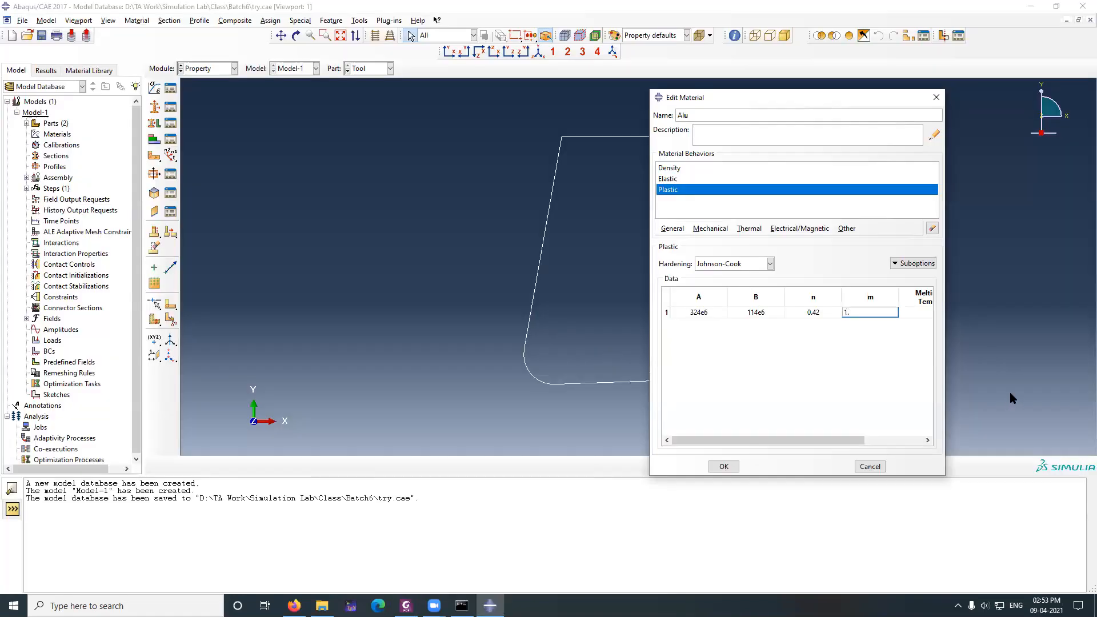
{"action": "left_click", "coordinate": [871, 385]}
Step: Add a Rate Dependent suboption to the plastic behavior with its hardening set to Johnson-Cook
{"action": "left_click_drag", "start_coordinate": [819, 440], "coordinate": [936, 433]}
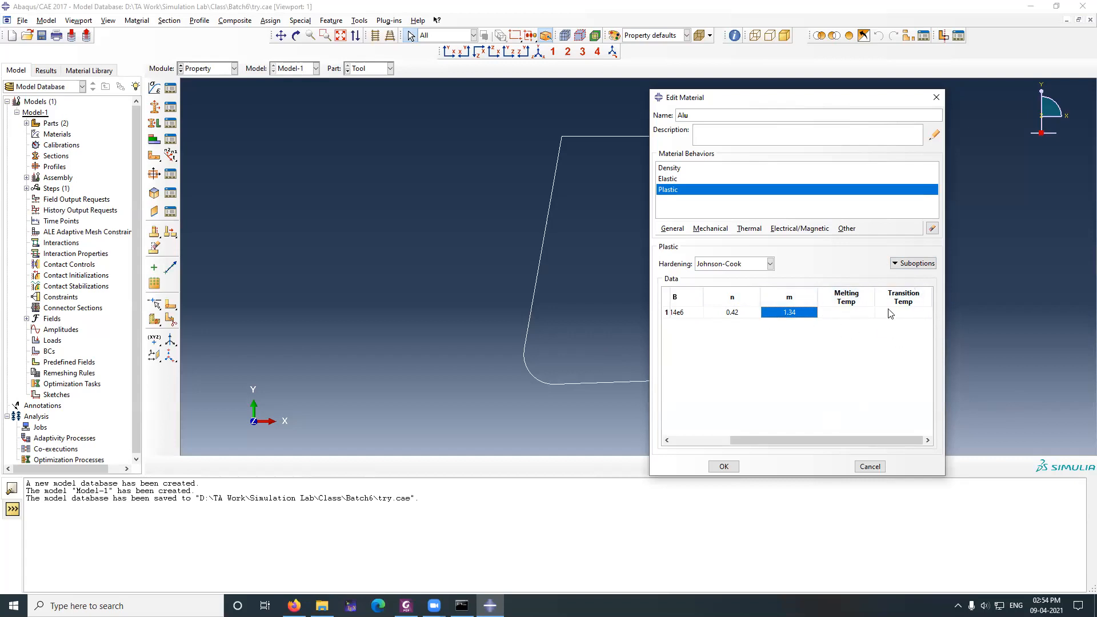
{"action": "left_click_drag", "start_coordinate": [840, 444], "coordinate": [782, 444]}
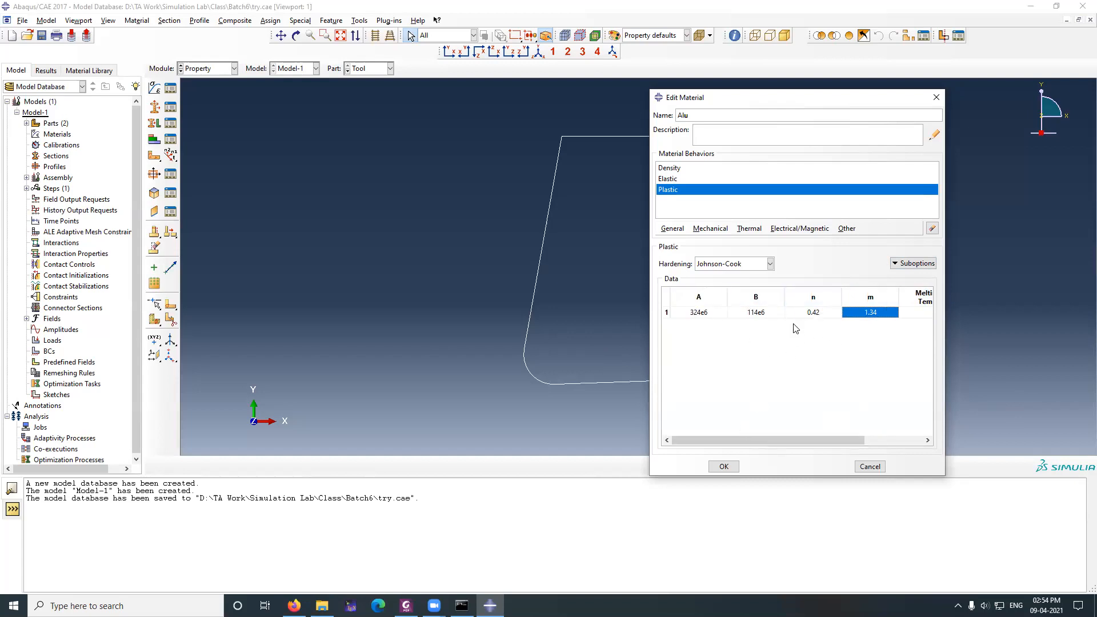
{"action": "left_click_drag", "start_coordinate": [818, 445], "coordinate": [876, 444]}
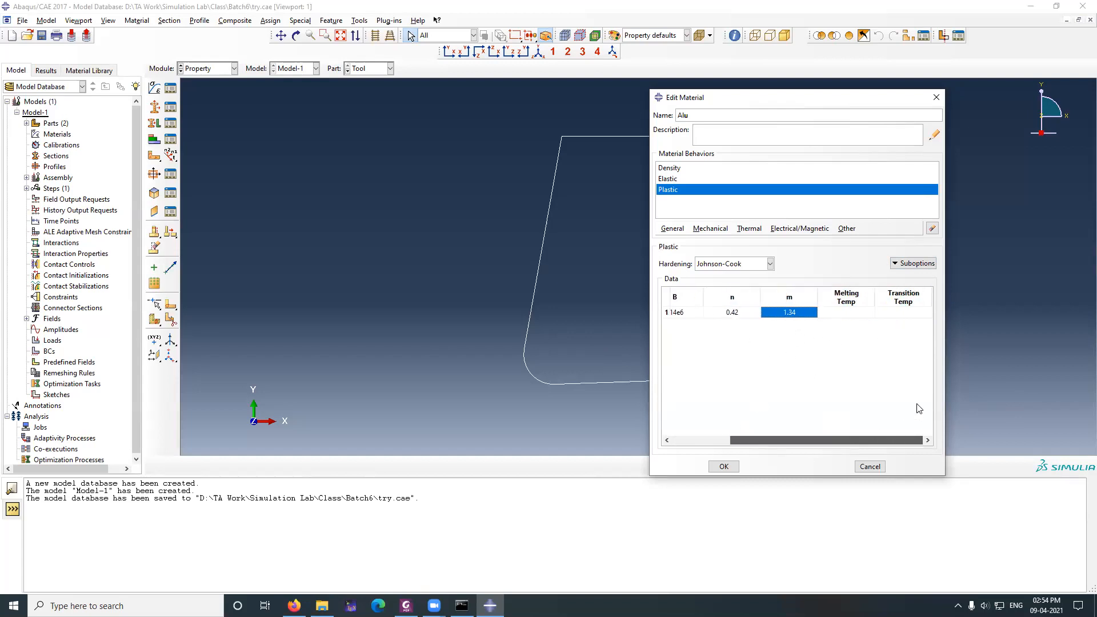
{"action": "left_click", "coordinate": [918, 263]}
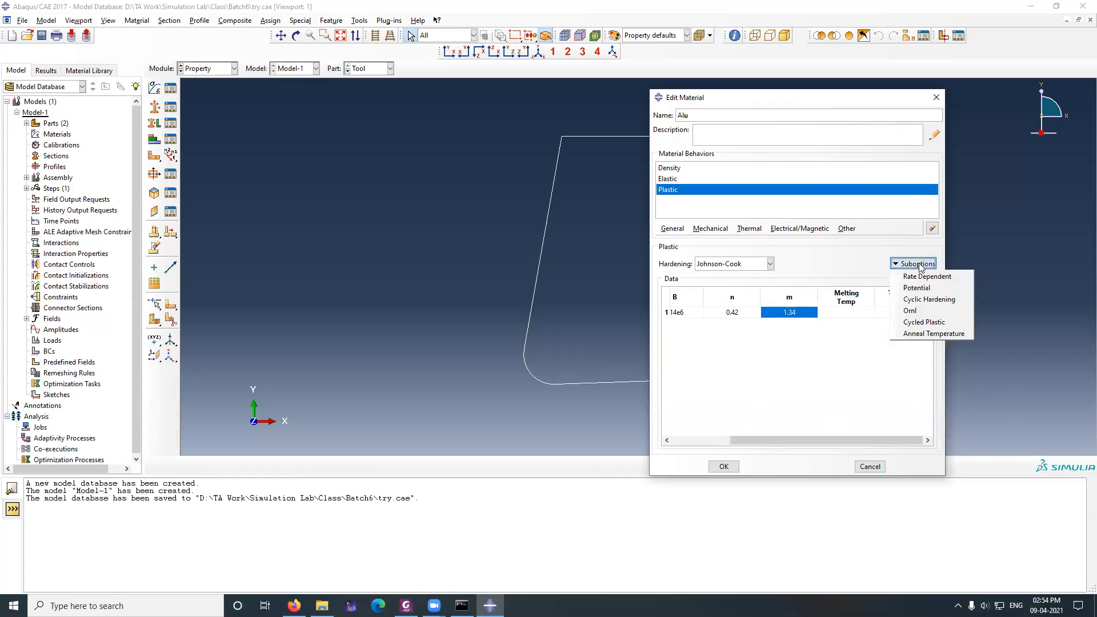
{"action": "left_click", "coordinate": [921, 277]}
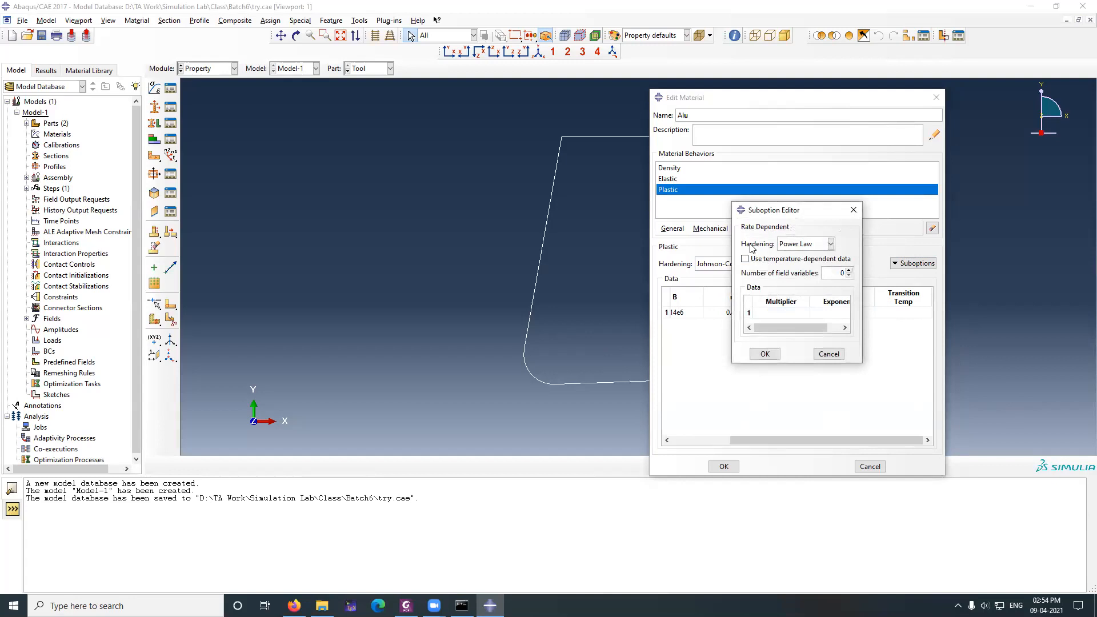
{"action": "left_click", "coordinate": [823, 245]}
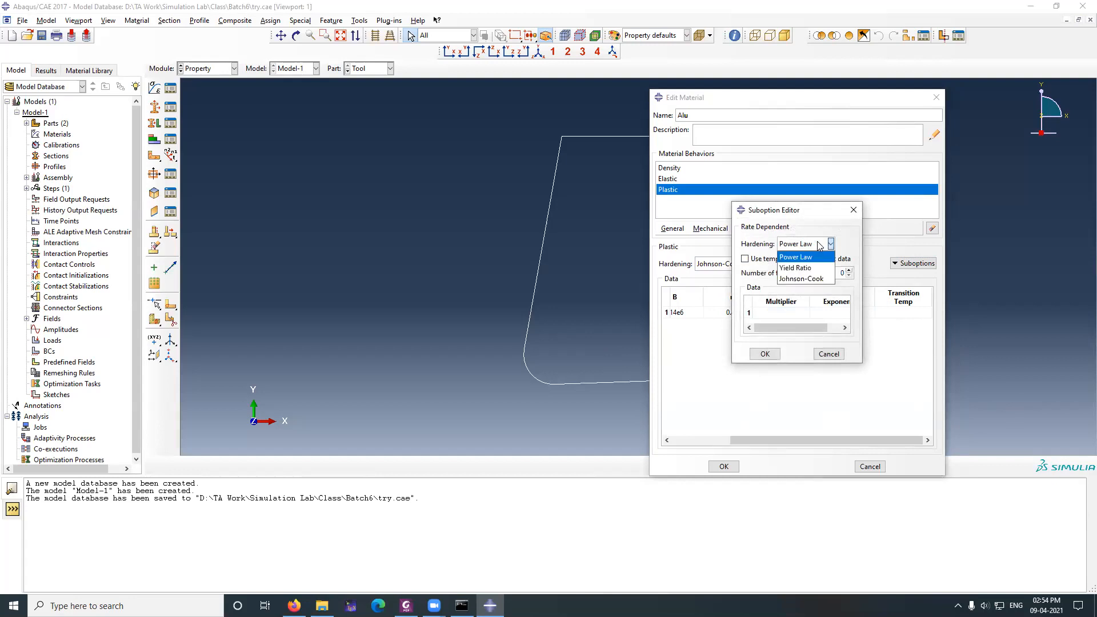
{"action": "left_click", "coordinate": [802, 279]}
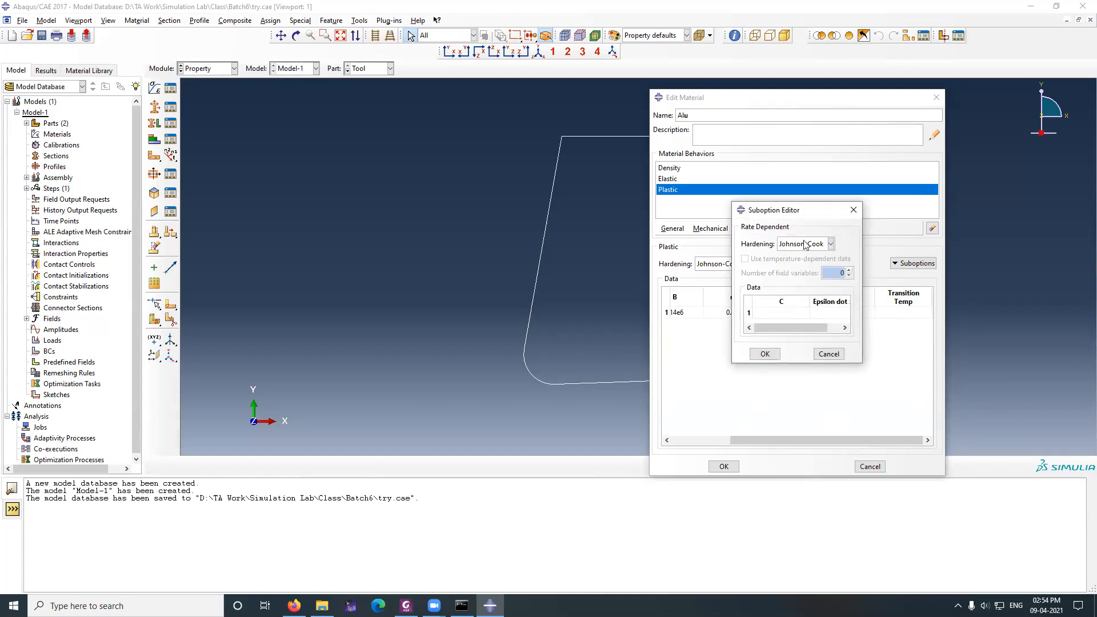
Step: Set the rate-dependent C to 0.002 from the lab manual and Epsilon dot zero to 1, and accept the suboption
{"action": "left_click_drag", "start_coordinate": [783, 330], "coordinate": [797, 330]}
{"action": "left_click", "coordinate": [775, 315]}
{"action": "left_click", "coordinate": [406, 605]}
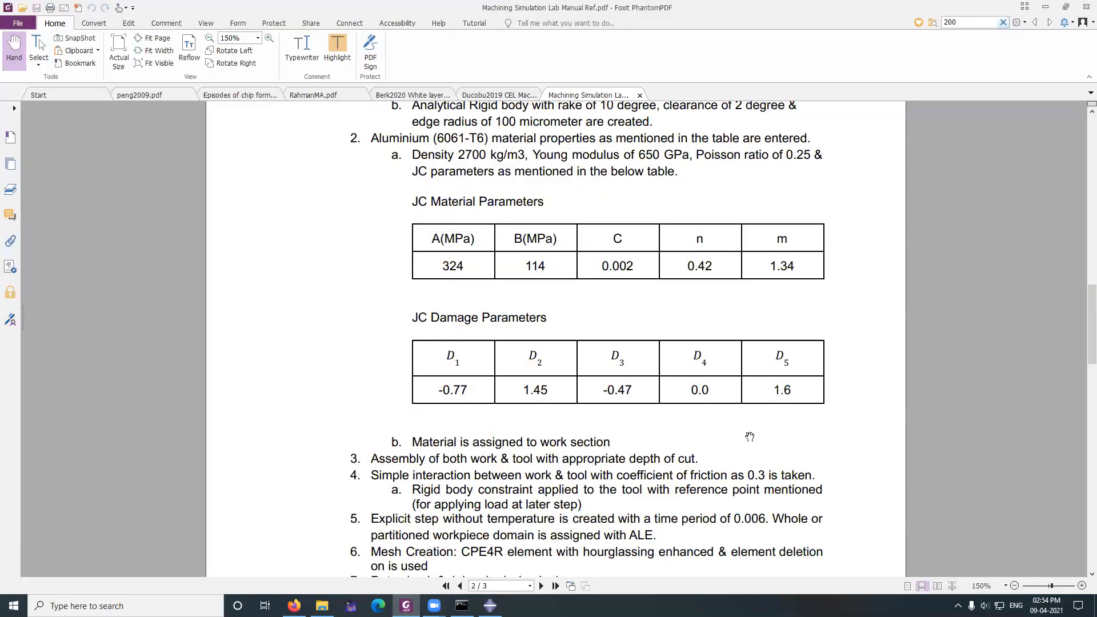
{"action": "key", "text": "alt+Tab"}
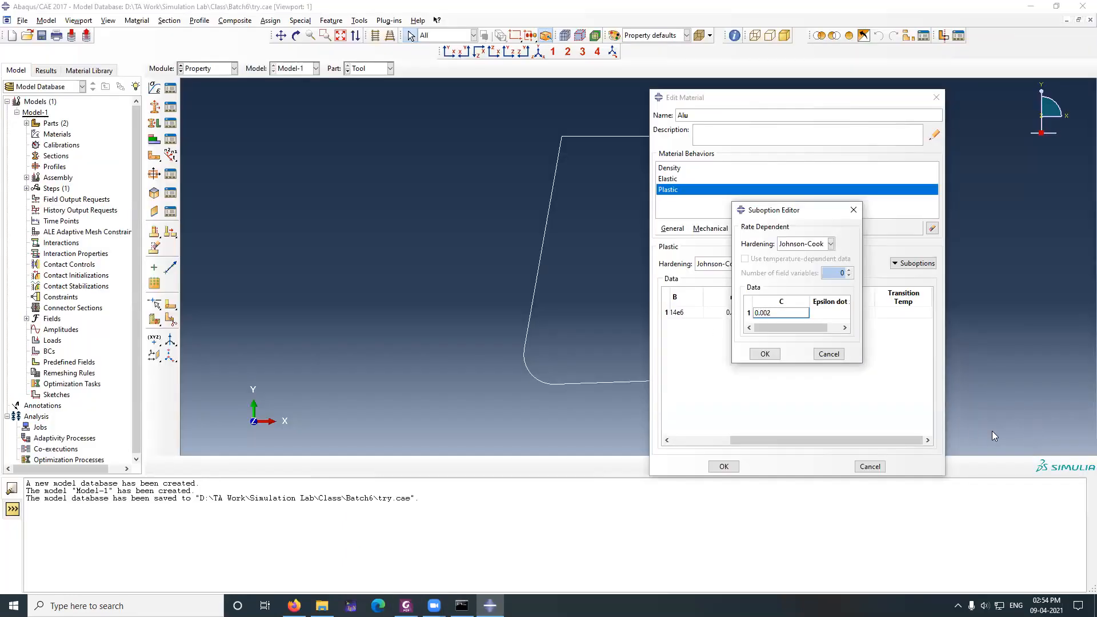
{"action": "left_click", "coordinate": [820, 311]}
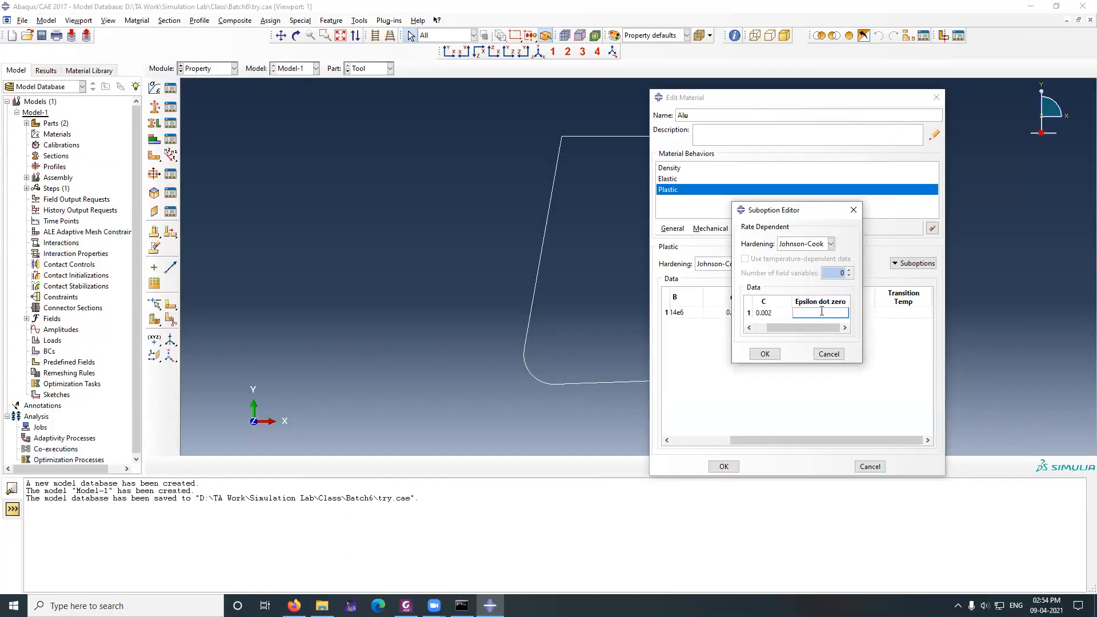
{"action": "left_click_drag", "start_coordinate": [821, 328], "coordinate": [780, 325]}
{"action": "left_click", "coordinate": [789, 312]}
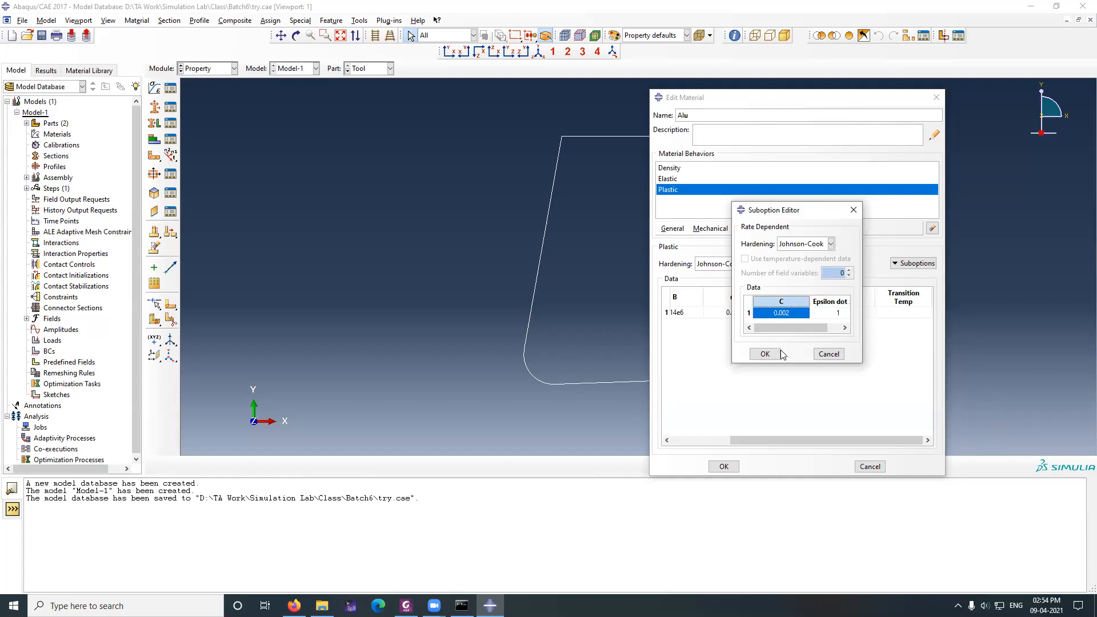
{"action": "left_click", "coordinate": [780, 352]}
Step: Review the plastic data and add Johnson-Cook Damage for ductile metals to the Alu material
{"action": "left_click_drag", "start_coordinate": [839, 442], "coordinate": [781, 442]}
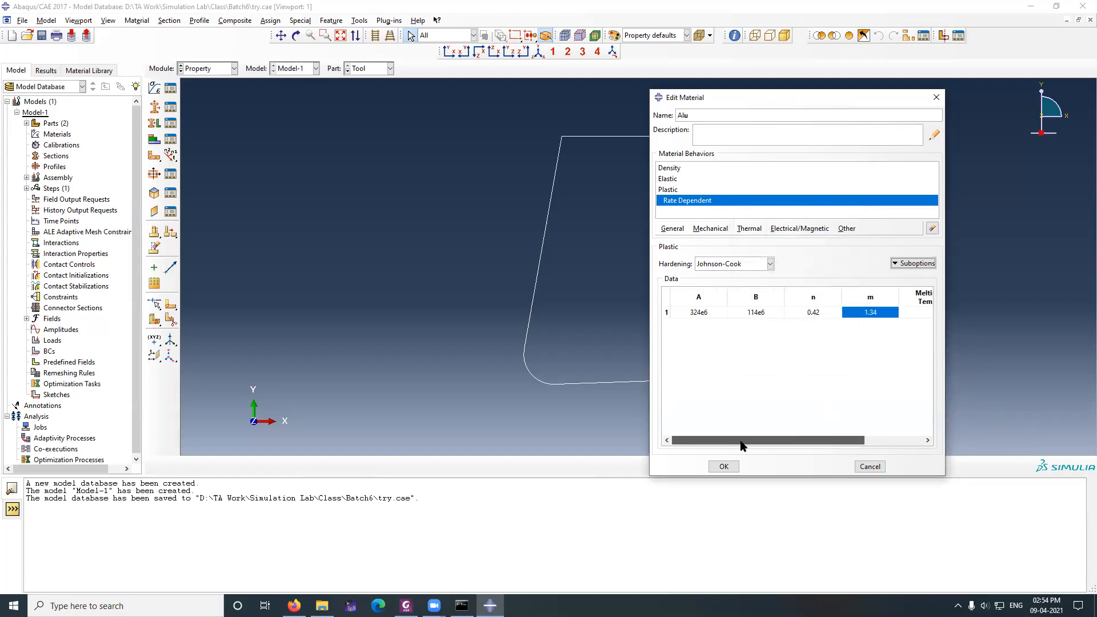
{"action": "left_click", "coordinate": [670, 190]}
{"action": "left_click", "coordinate": [672, 200]}
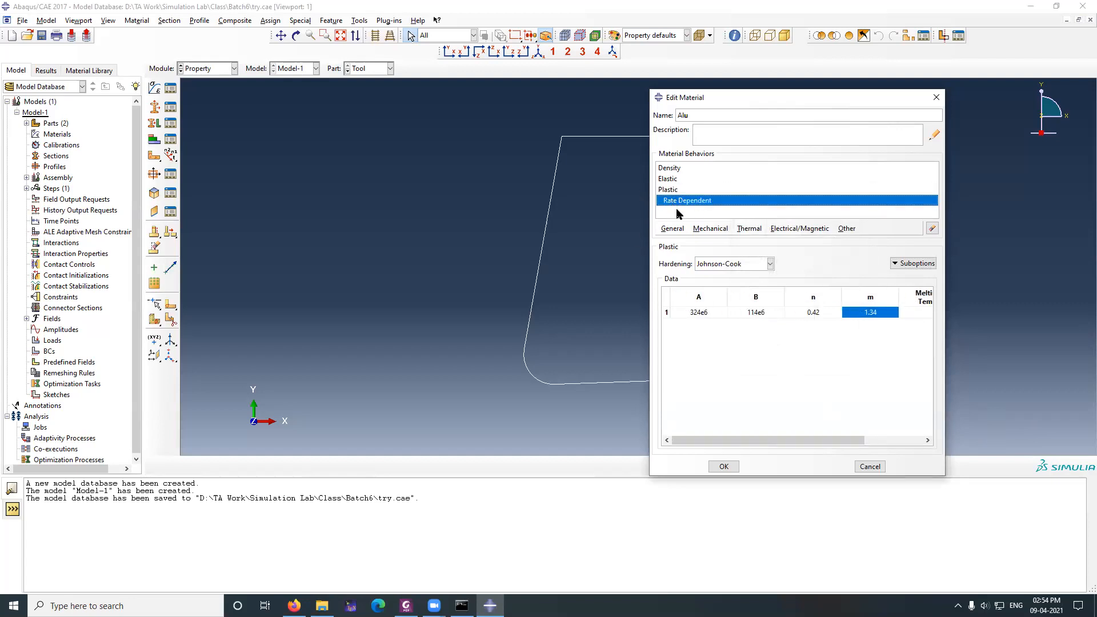
{"action": "left_click", "coordinate": [711, 229]}
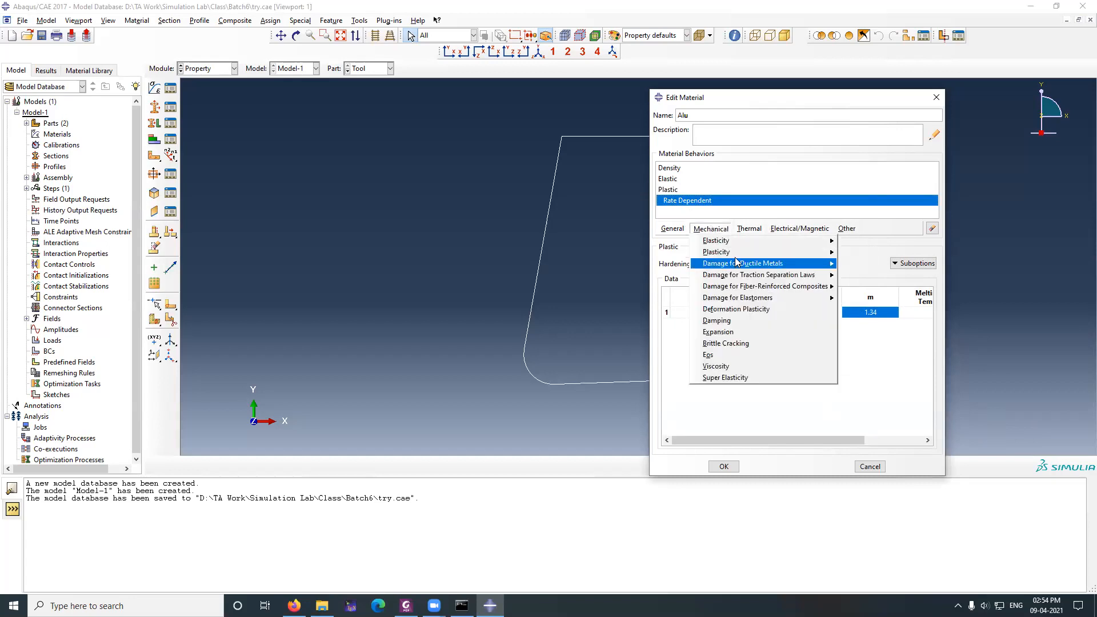
{"action": "mouse_move", "coordinate": [737, 252]}
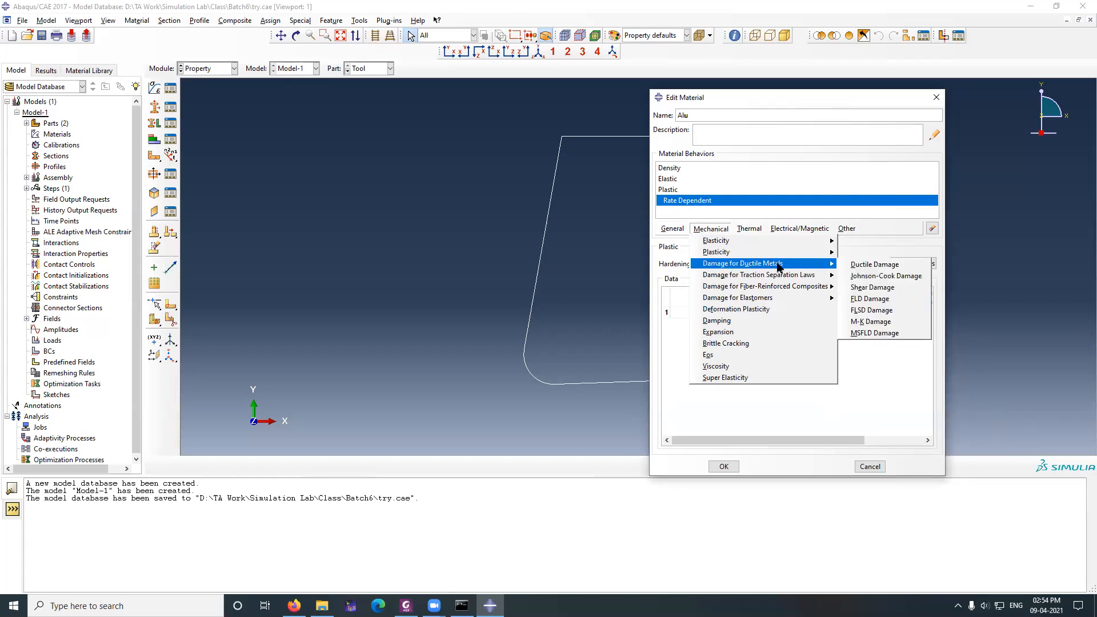
{"action": "left_click", "coordinate": [884, 277]}
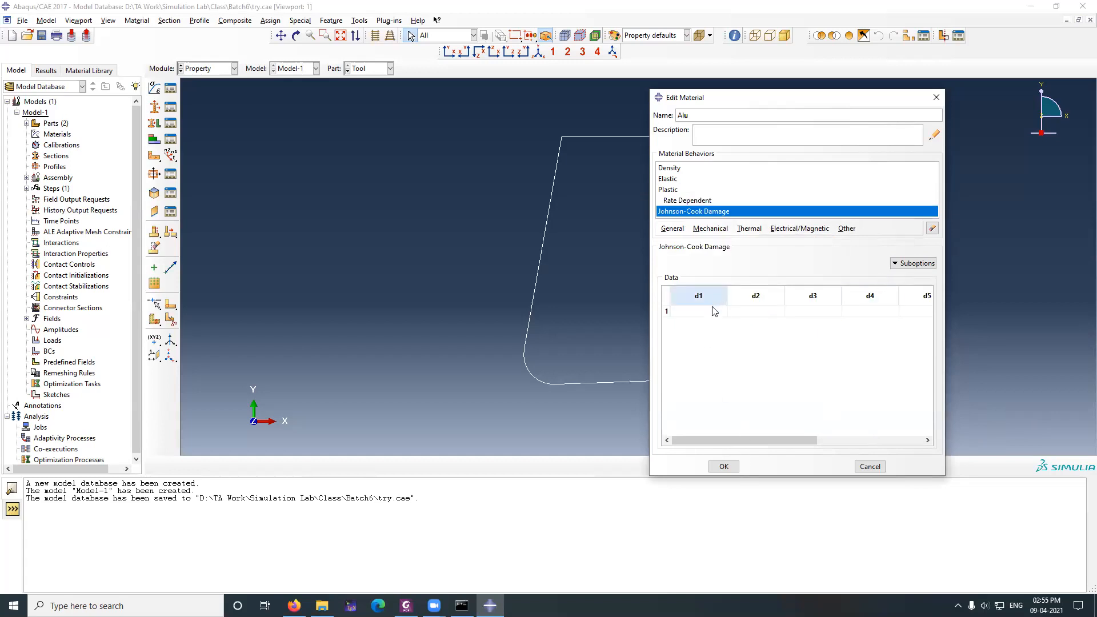
Step: Enter the Johnson-Cook damage parameters d1 as -0.77 and d2 as 1.45, checking them against the lab manual
{"action": "mouse_move", "coordinate": [795, 440]}
{"action": "left_mouse_down"}
{"action": "mouse_move", "coordinate": [914, 426]}
{"action": "mouse_move", "coordinate": [789, 440]}
{"action": "left_mouse_up"}
{"action": "left_click", "coordinate": [693, 311]}
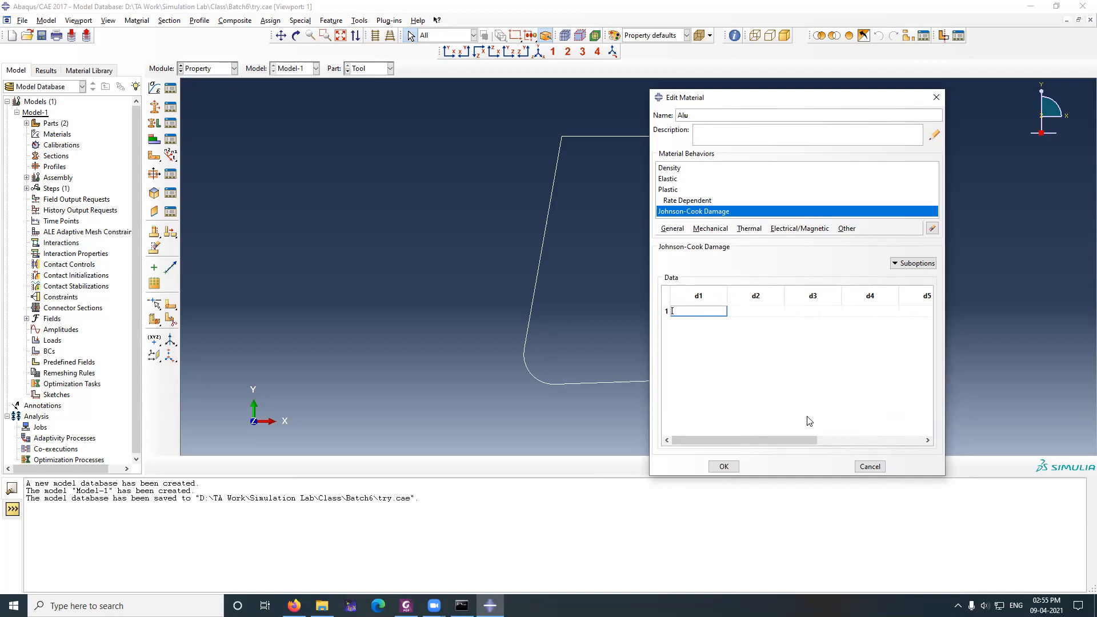
{"action": "key", "text": "alt+Tab"}
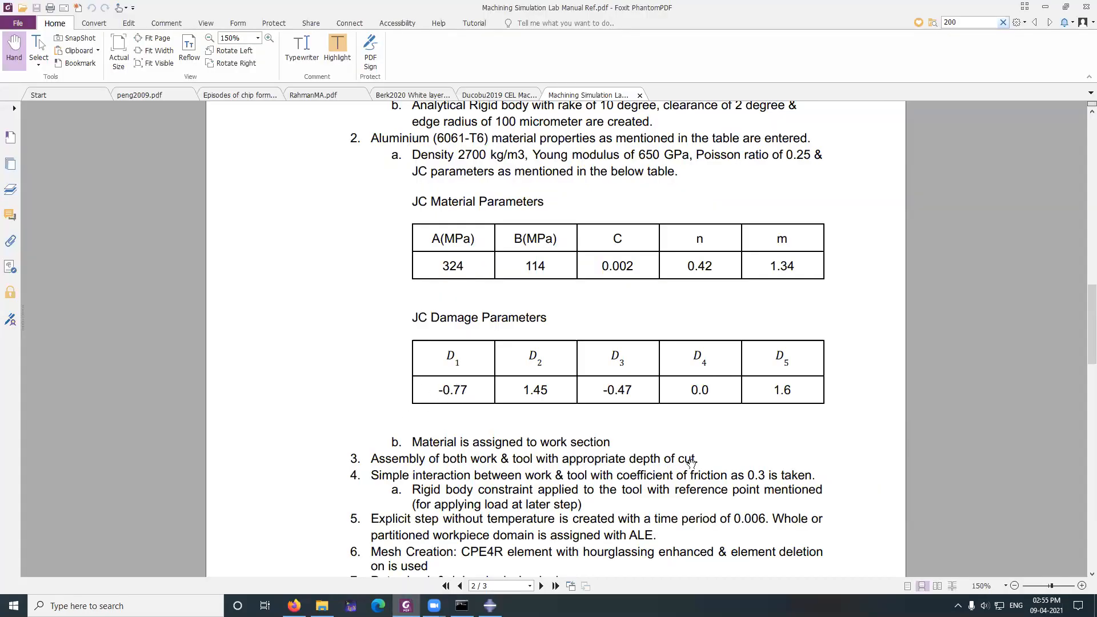
{"action": "key", "text": "alt+Tab"}
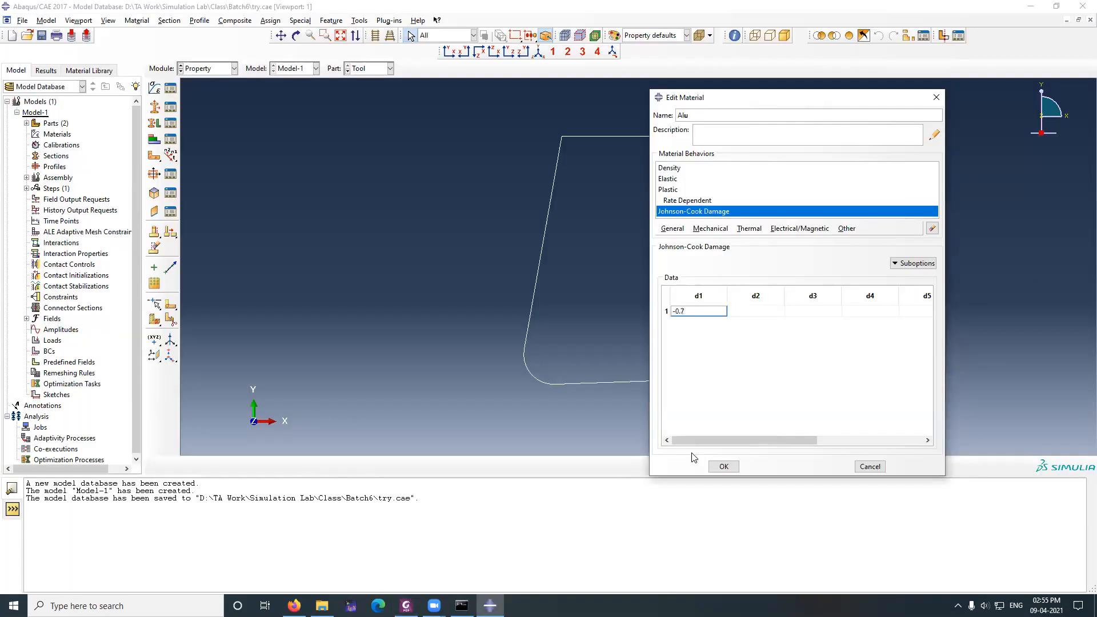
{"action": "key", "text": "alt+Tab"}
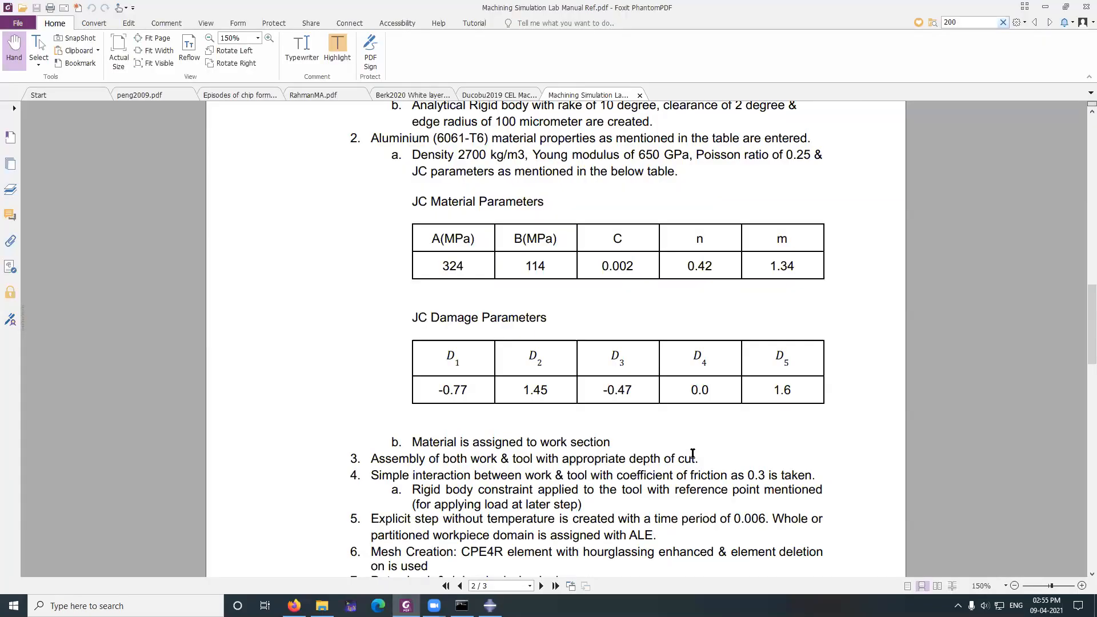
{"action": "key", "text": "alt+Tab"}
{"action": "key", "text": "Tab"}
{"action": "key", "text": "alt+Tab"}
{"action": "key", "text": "alt+Tab"}
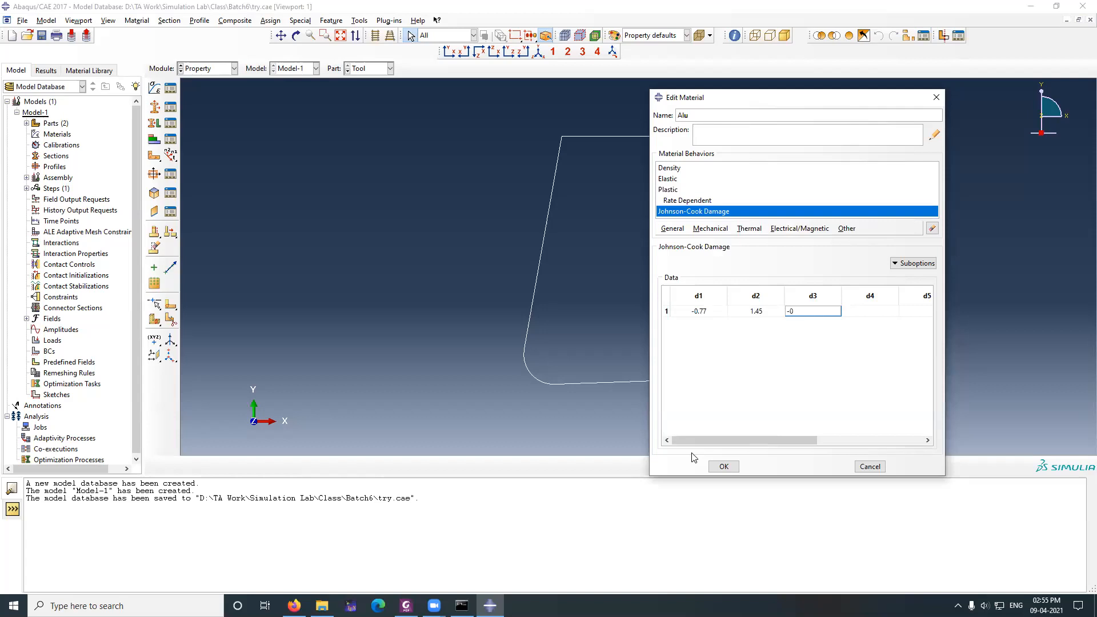
Step: Enter the remaining damage parameters d3 as -0.47, d4 as 0 and d5 as 1.6 from the lab manual
{"action": "key", "text": "alt+Tab"}
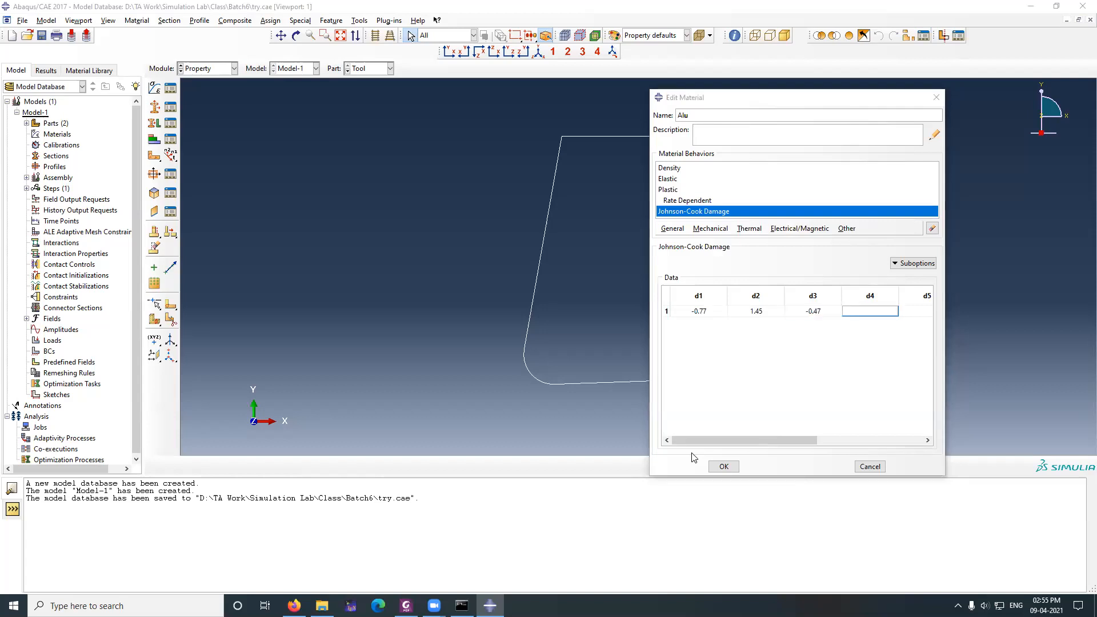
{"action": "key", "text": "alt+Tab"}
{"action": "key", "text": "Tab"}
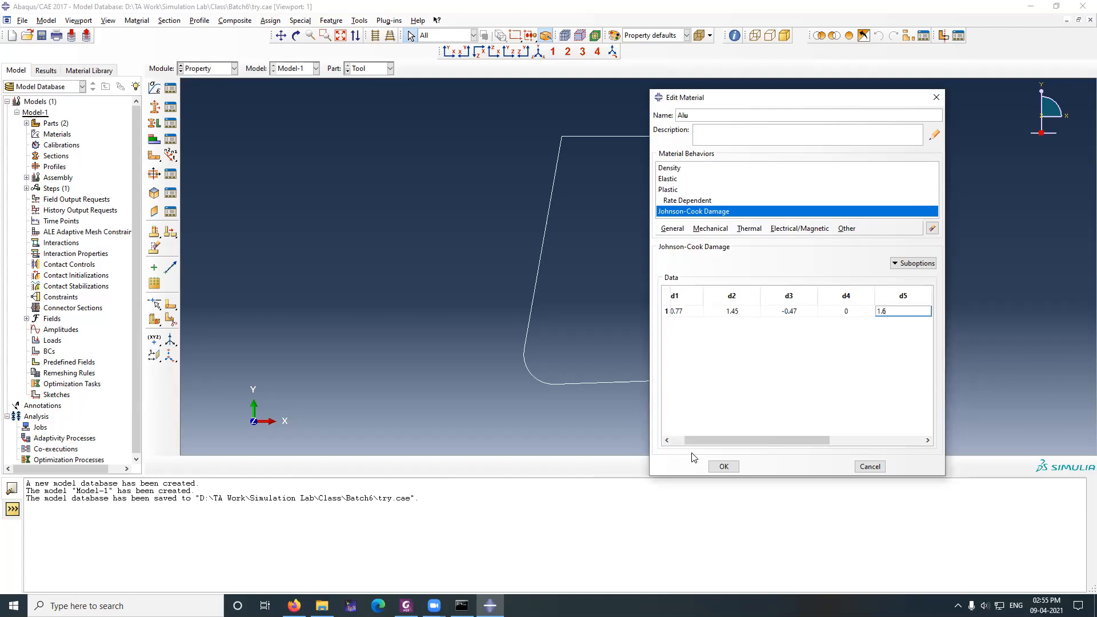
{"action": "key", "text": "Tab"}
{"action": "key", "text": "Tab"}
{"action": "key", "text": "Tab"}
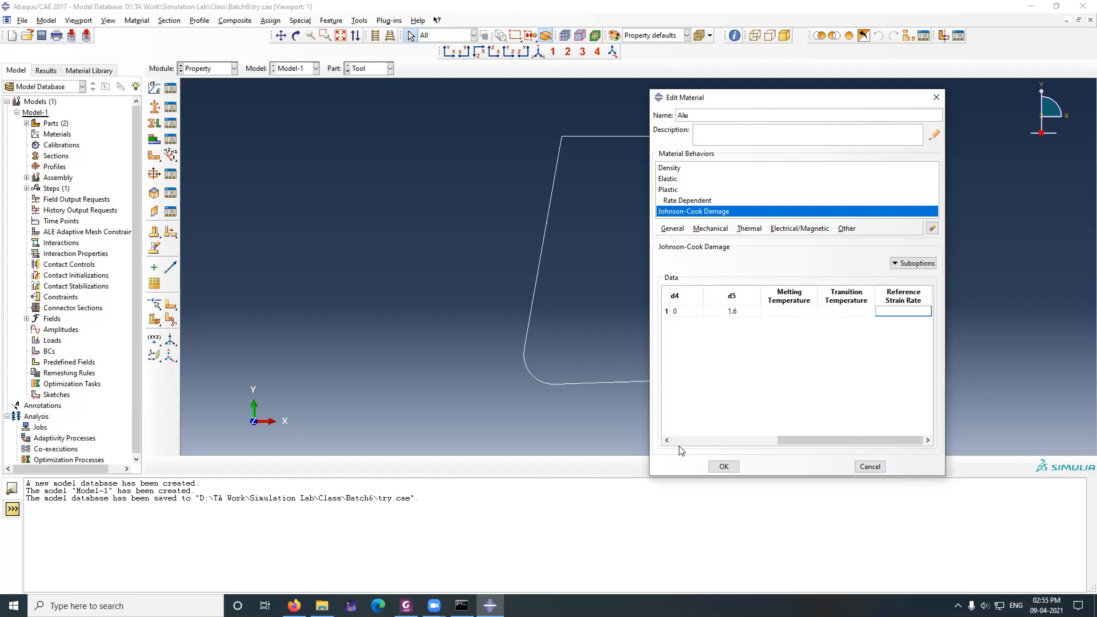
{"action": "left_click", "coordinate": [807, 388]}
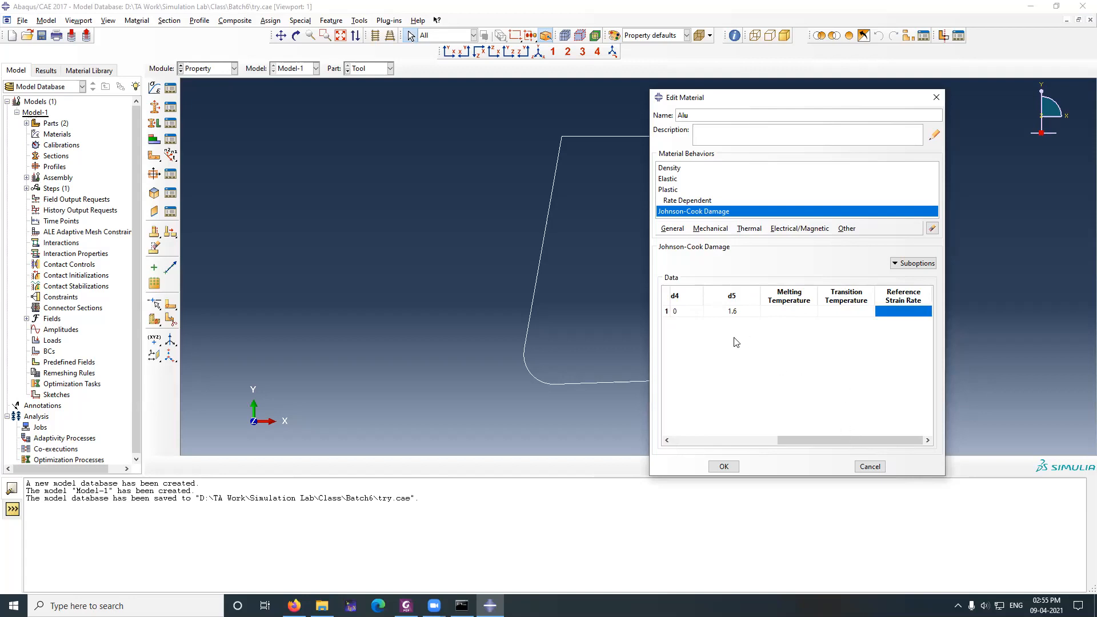
{"action": "left_click_drag", "start_coordinate": [835, 441], "coordinate": [731, 440]}
{"action": "double_click", "coordinate": [833, 310]}
{"action": "left_click", "coordinate": [913, 263]}
{"action": "left_click", "coordinate": [920, 276]}
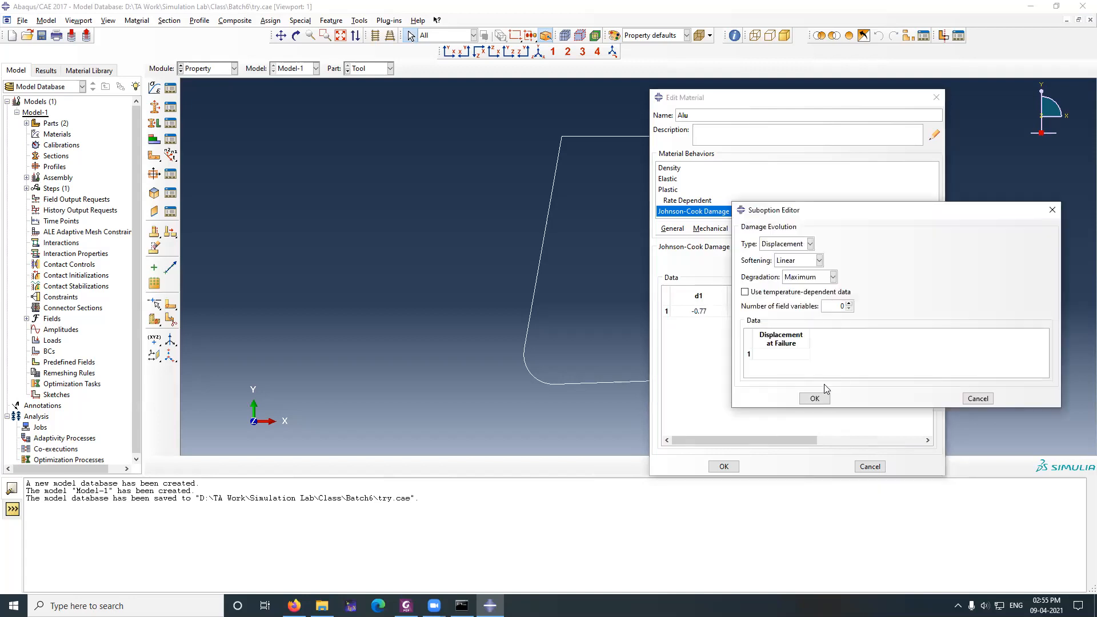
{"action": "left_click", "coordinate": [978, 398]}
Step: Examine the full Johnson-Cook damage data row, including the melting temperature, transition temperature and reference strain rate columns
{"action": "left_click_drag", "start_coordinate": [798, 444], "coordinate": [914, 439]}
{"action": "double_click", "coordinate": [914, 310]}
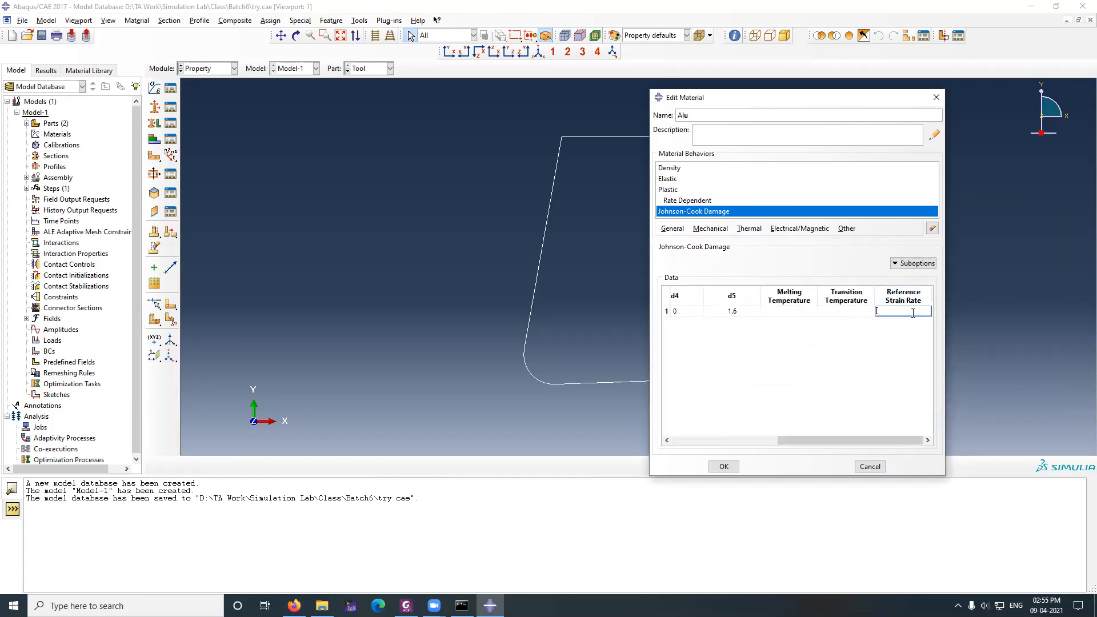
{"action": "left_click", "coordinate": [900, 341]}
{"action": "left_click_drag", "start_coordinate": [883, 440], "coordinate": [774, 439]}
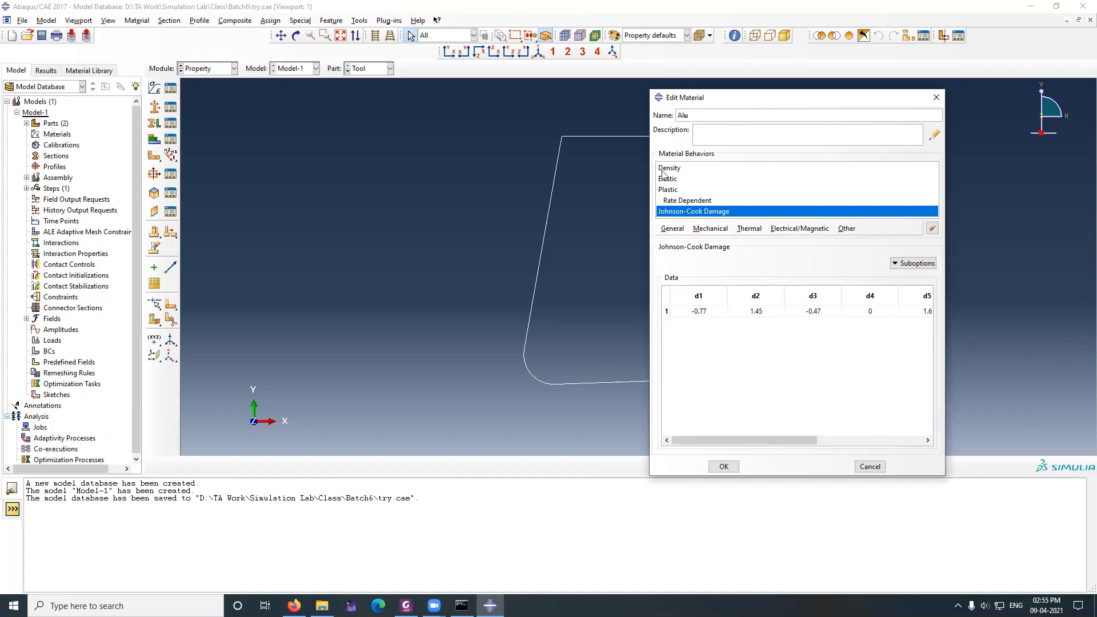
{"action": "left_click_drag", "start_coordinate": [743, 440], "coordinate": [851, 440]}
{"action": "left_click", "coordinate": [916, 265]}
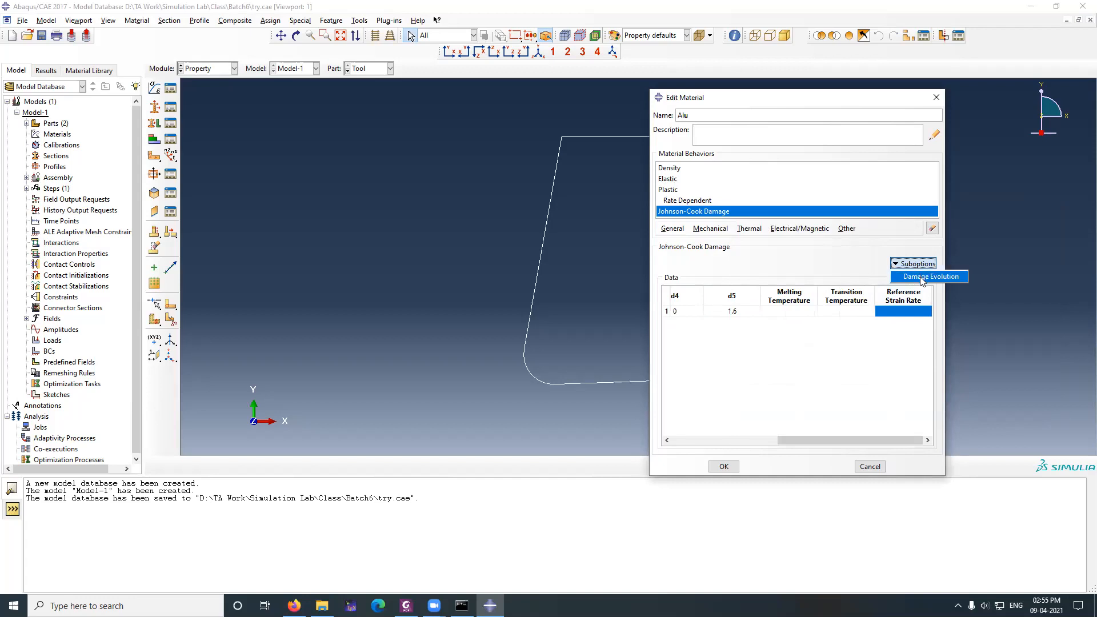
{"action": "left_click", "coordinate": [904, 349]}
{"action": "left_click_drag", "start_coordinate": [826, 441], "coordinate": [719, 441]}
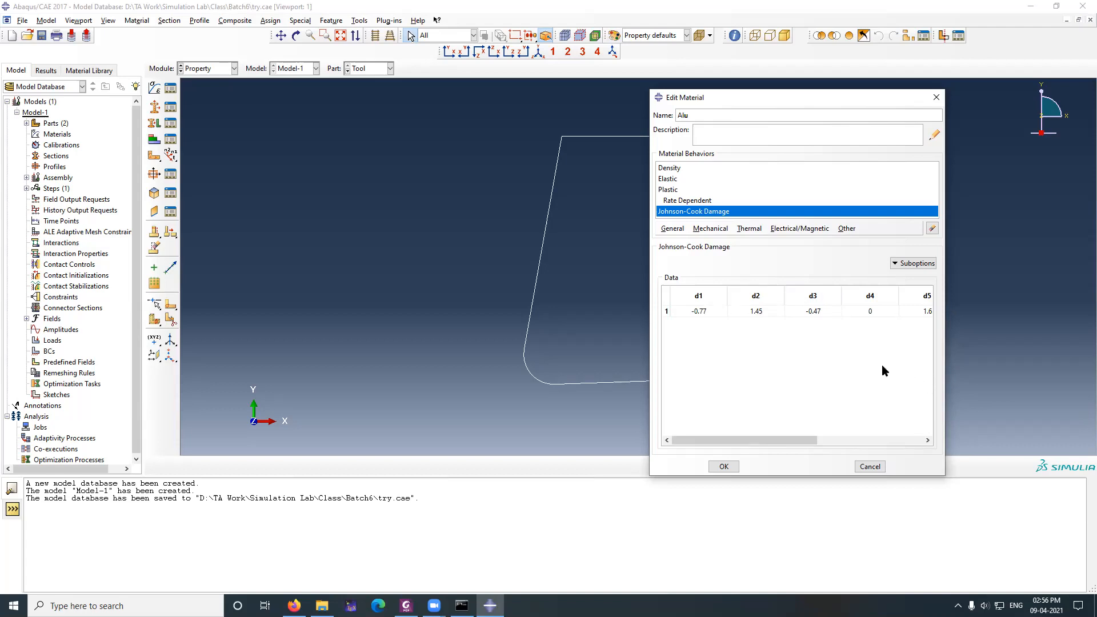
Step: Add a Damage Evolution suboption of type Displacement to the Johnson-Cook damage, enter its displacement at failure and accept it
{"action": "left_click", "coordinate": [915, 264]}
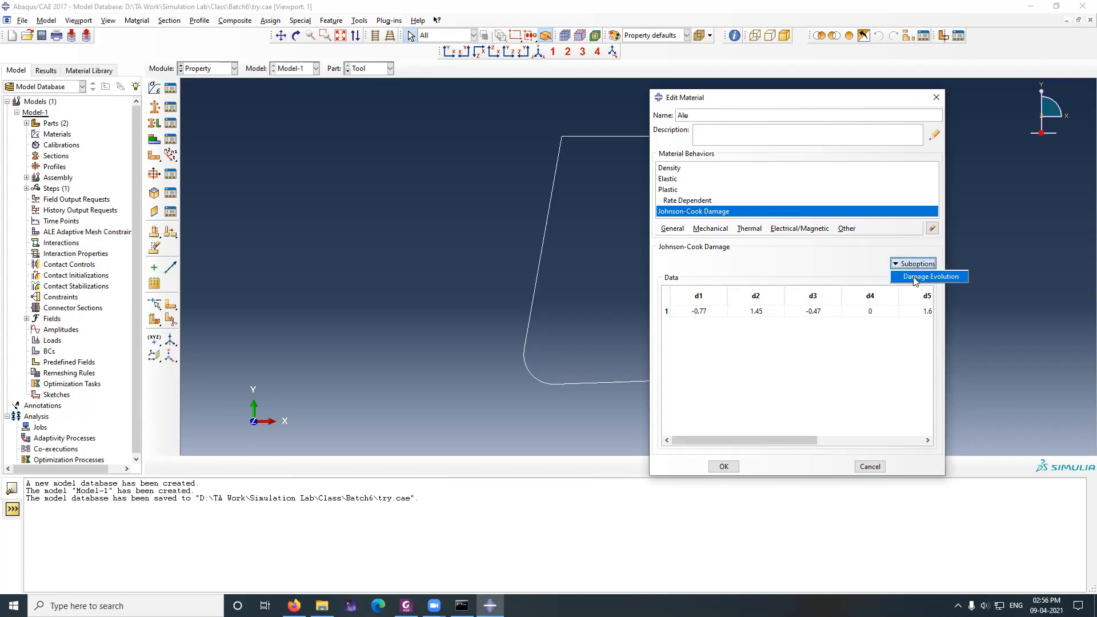
{"action": "left_click", "coordinate": [916, 277]}
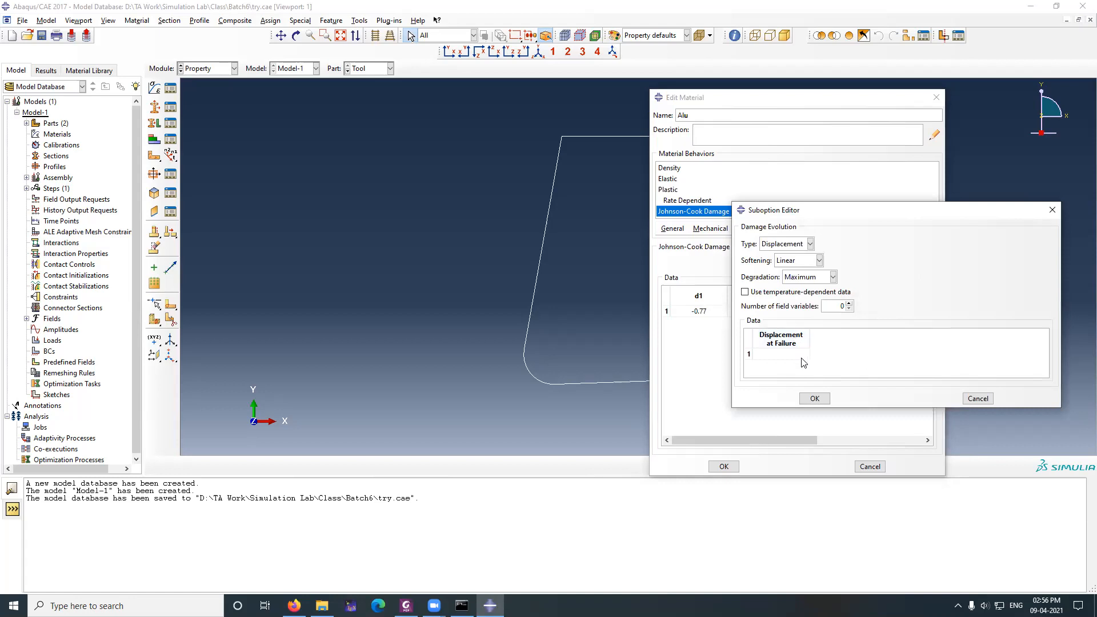
{"action": "left_click", "coordinate": [785, 250]}
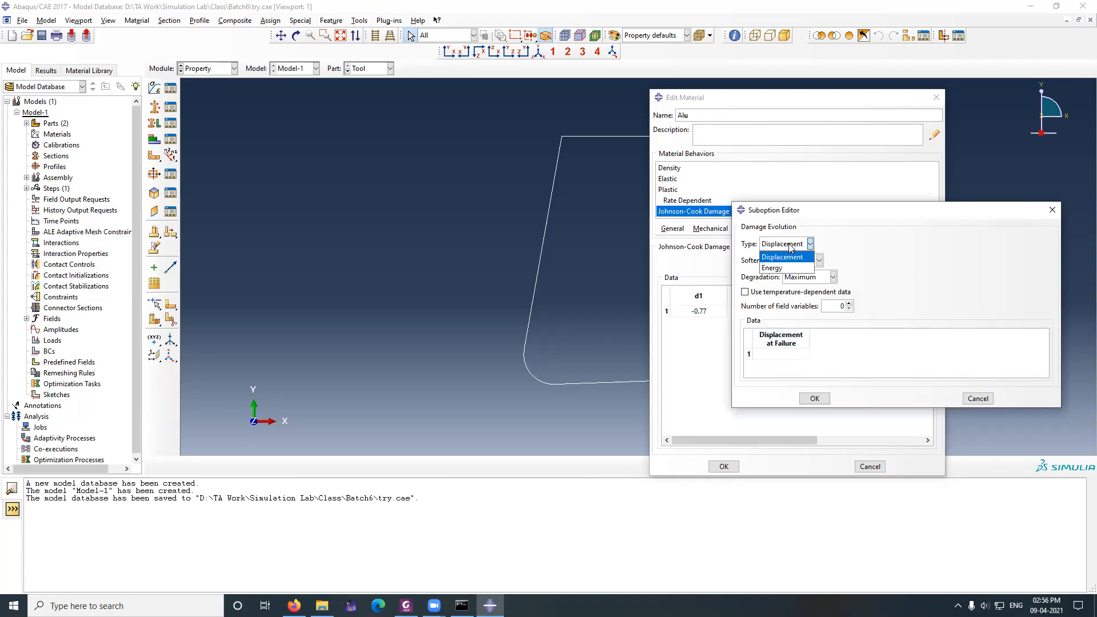
{"action": "left_click", "coordinate": [785, 268]}
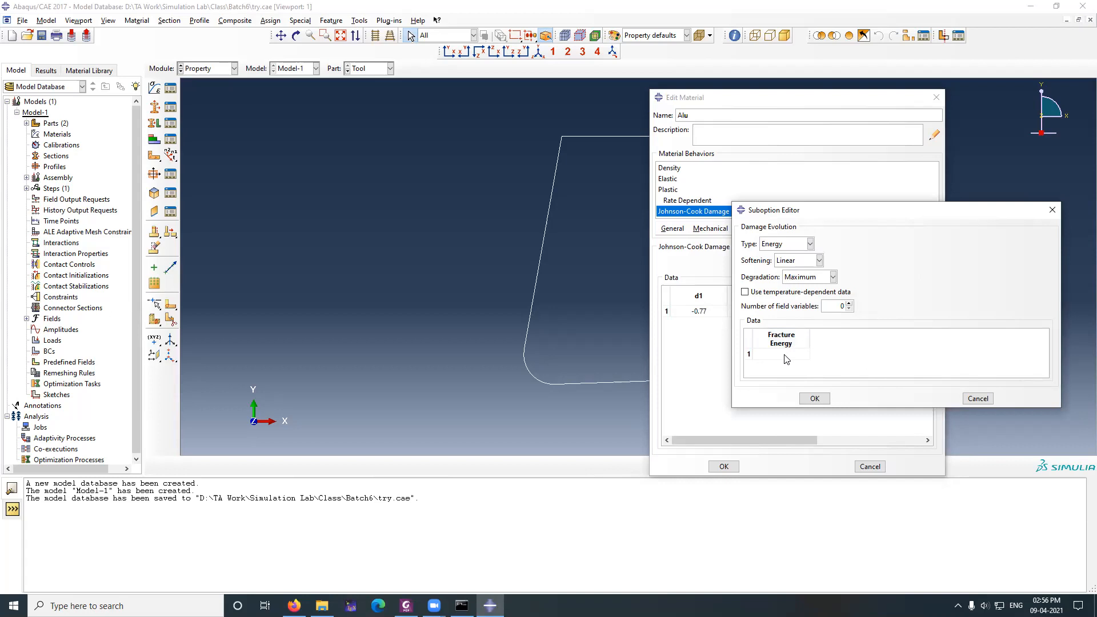
{"action": "left_click", "coordinate": [809, 244]}
{"action": "left_click", "coordinate": [799, 267]}
{"action": "left_click", "coordinate": [795, 357]}
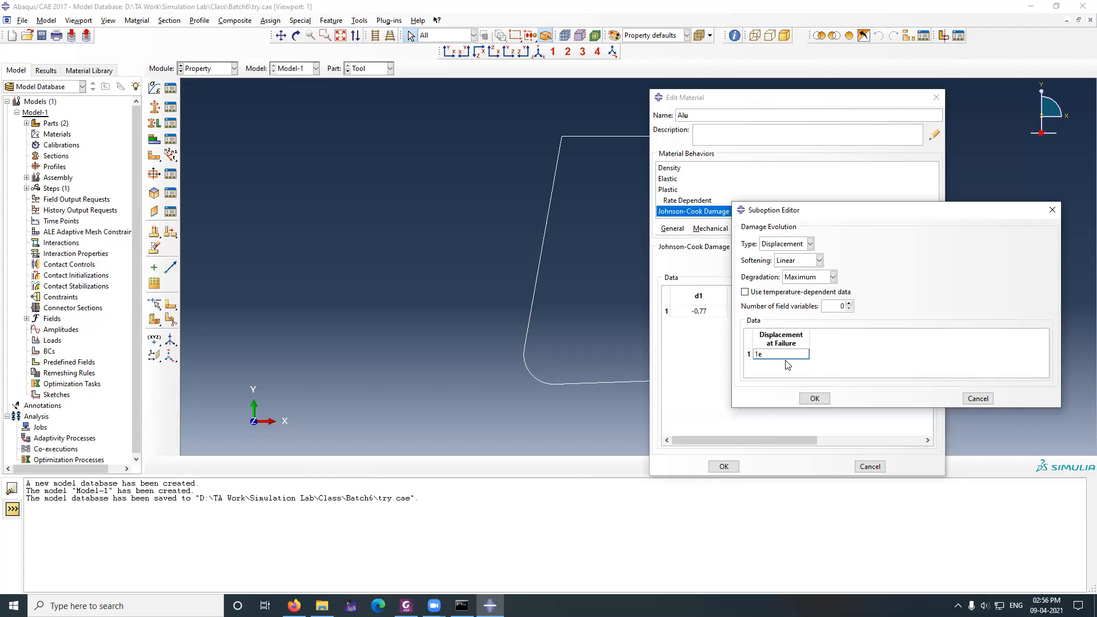
{"action": "type", "text": "5"}
{"action": "key", "text": "Return"}
{"action": "left_click", "coordinate": [813, 398]}
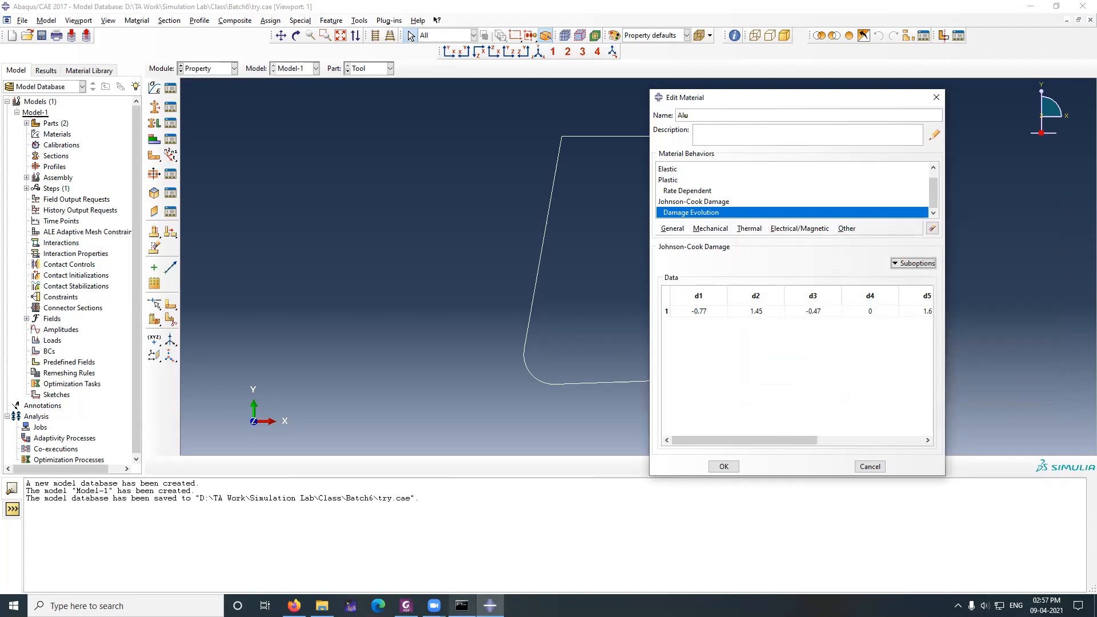
Step: Switch to the lab manual in Foxit PhantomPDF and review the JC damage model, parameter tables and procedure steps
{"action": "left_click", "coordinate": [406, 605]}
{"action": "scroll", "coordinate": [631, 399], "scroll_direction": "up", "scroll_amount": 3}
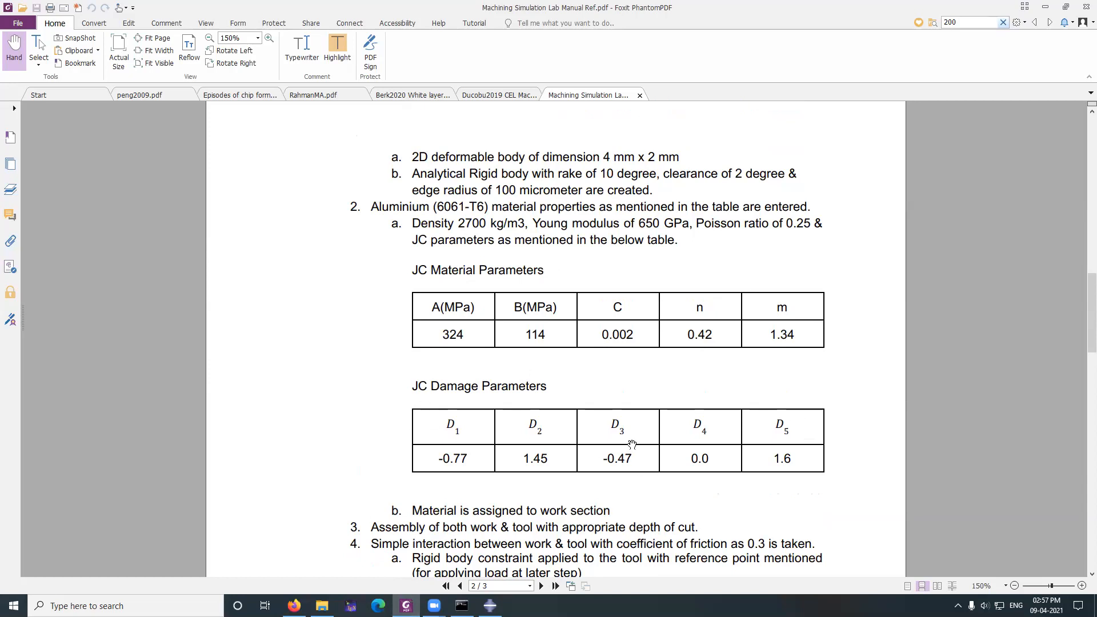
{"action": "scroll", "coordinate": [628, 437], "scroll_direction": "down", "scroll_amount": 3}
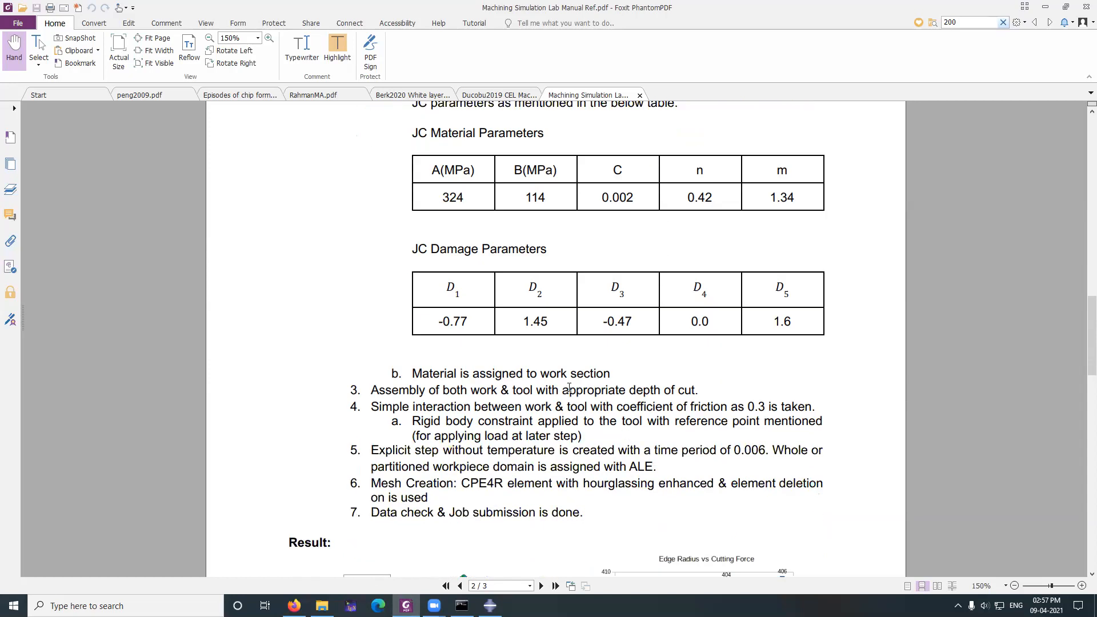
{"action": "scroll", "coordinate": [569, 387], "scroll_direction": "up", "scroll_amount": 1}
{"action": "scroll", "coordinate": [570, 386], "scroll_direction": "up", "scroll_amount": 12}
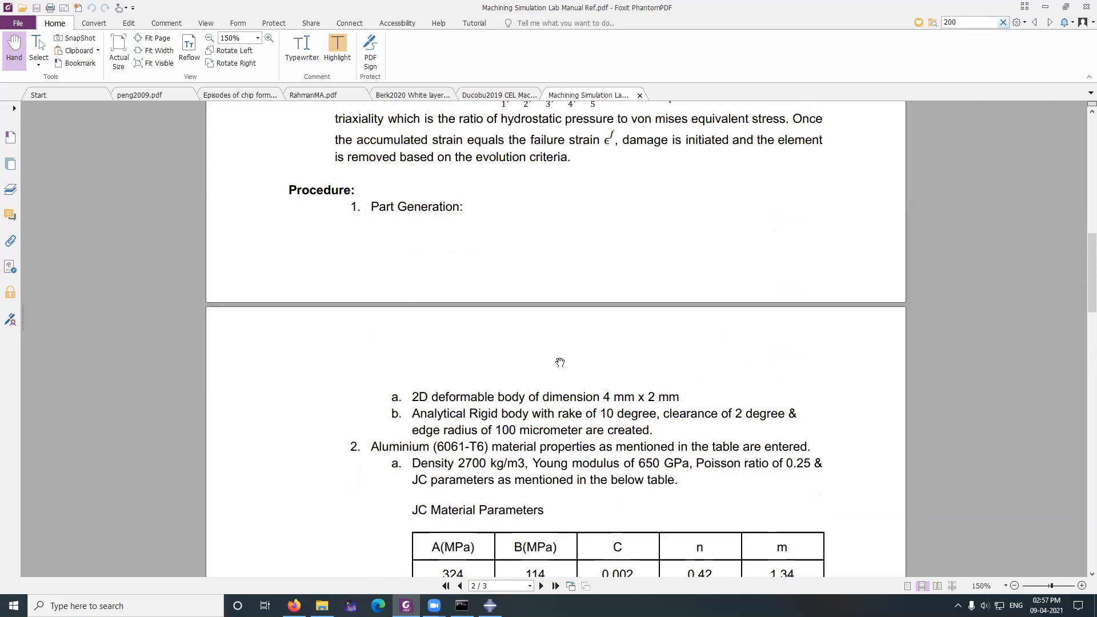
{"action": "scroll", "coordinate": [532, 301], "scroll_direction": "up", "scroll_amount": 3}
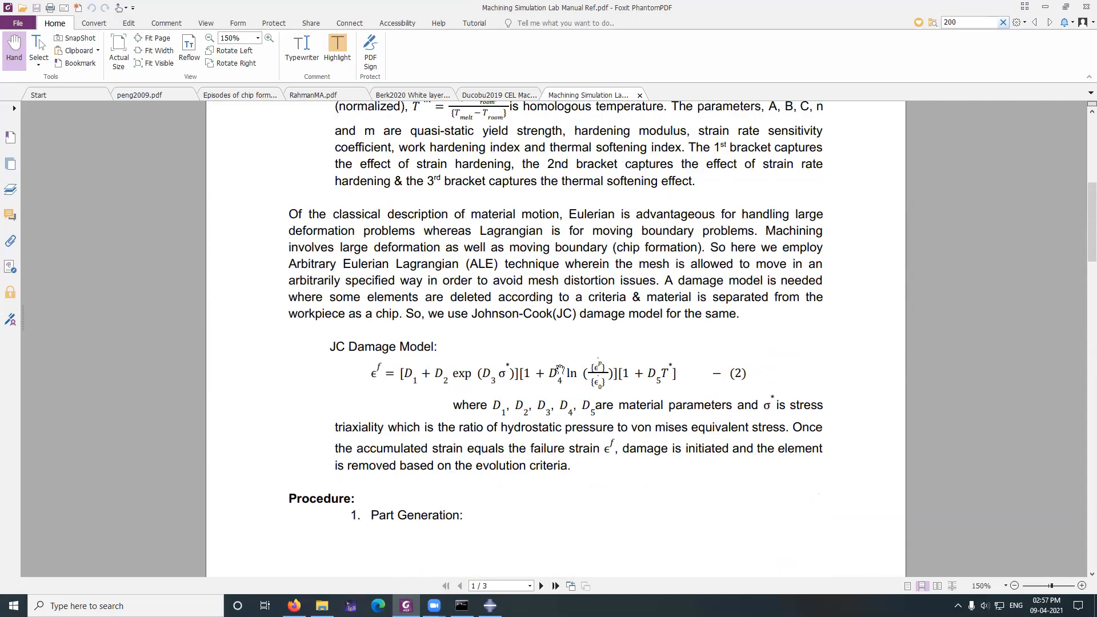
{"action": "scroll", "coordinate": [609, 350], "scroll_direction": "down", "scroll_amount": 12}
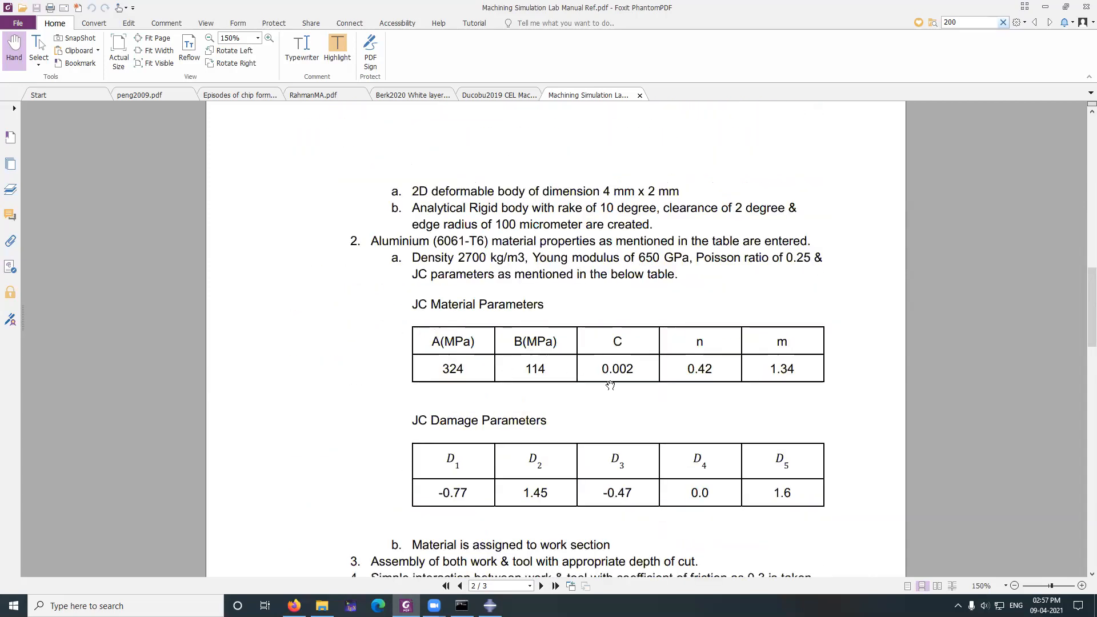
{"action": "scroll", "coordinate": [622, 387], "scroll_direction": "down", "scroll_amount": 3}
{"action": "scroll", "coordinate": [631, 383], "scroll_direction": "down", "scroll_amount": 3}
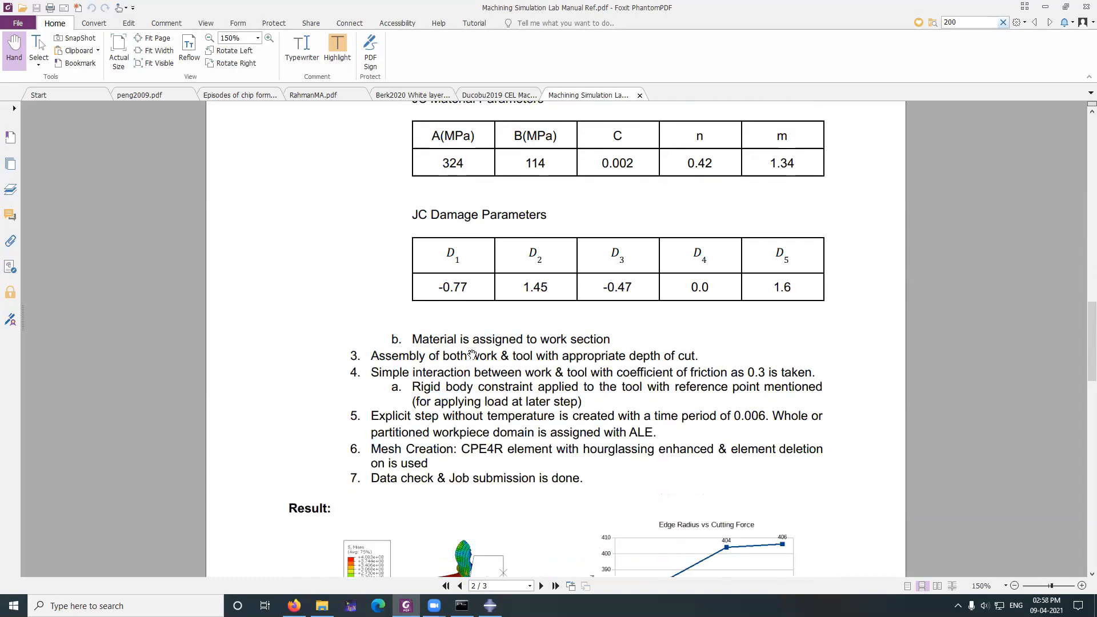
Step: Return to Abaqus/CAE, accept the Alu material definition and list the model's materials
{"action": "key", "text": "alt+Tab"}
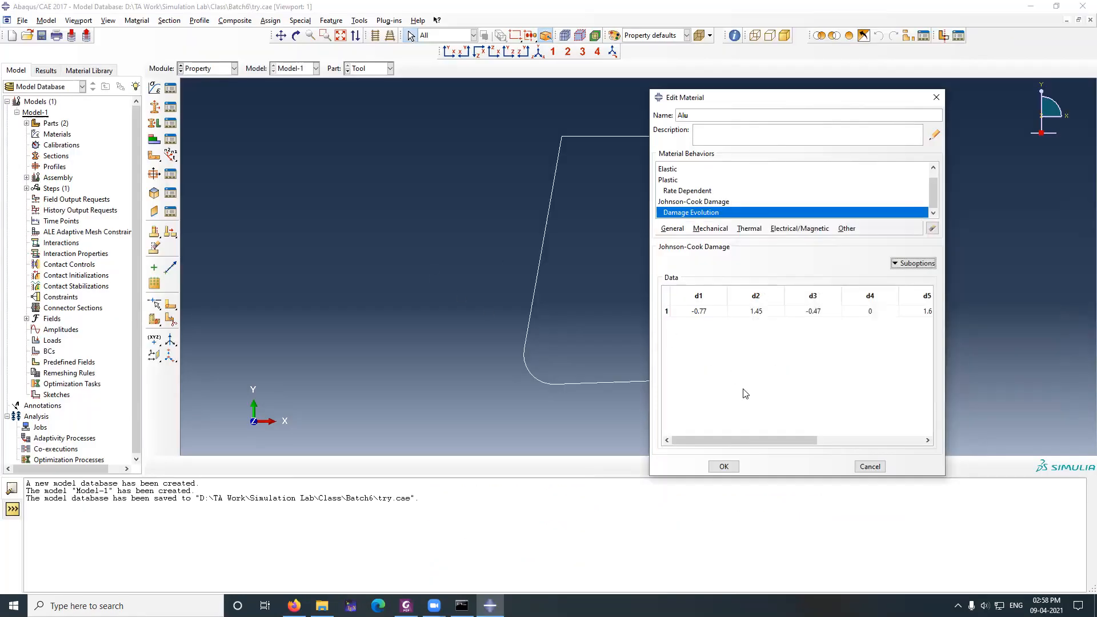
{"action": "left_click", "coordinate": [723, 466]}
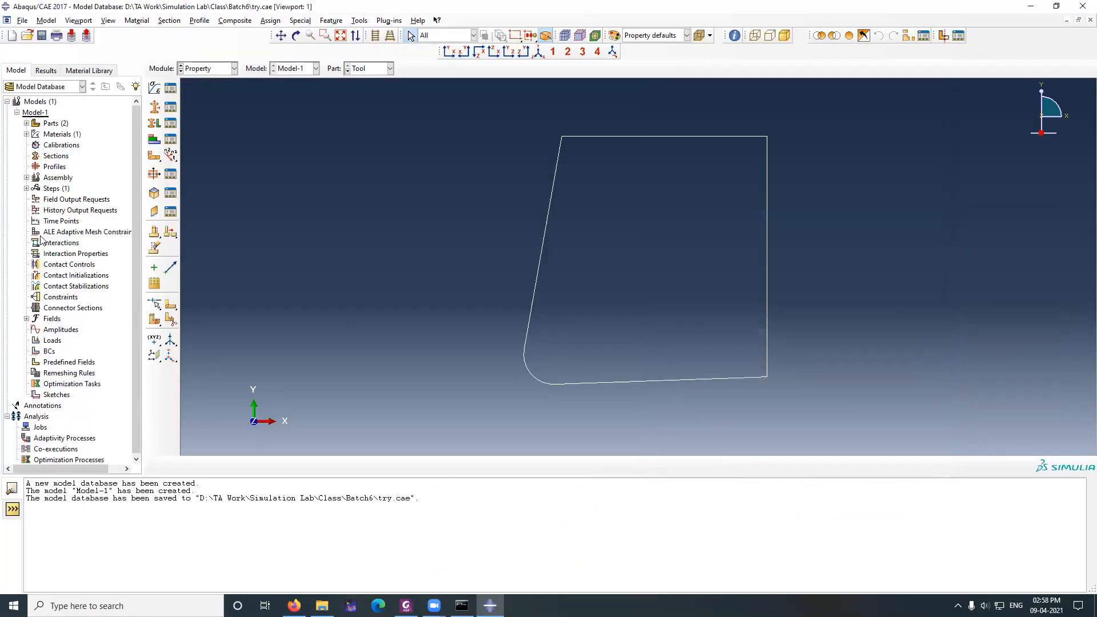
{"action": "left_click", "coordinate": [27, 133]}
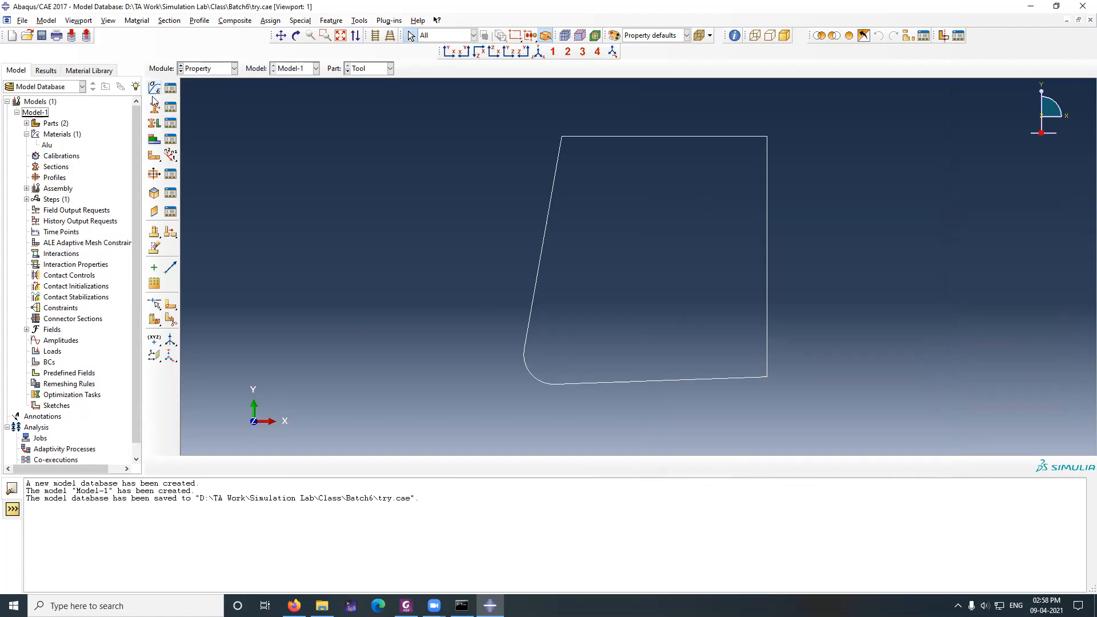
Step: Display the Work part, create a solid homogeneous section named Worksec using the Alu material, and check it in the list of sections
{"action": "left_click", "coordinate": [374, 69]}
{"action": "left_click", "coordinate": [368, 90]}
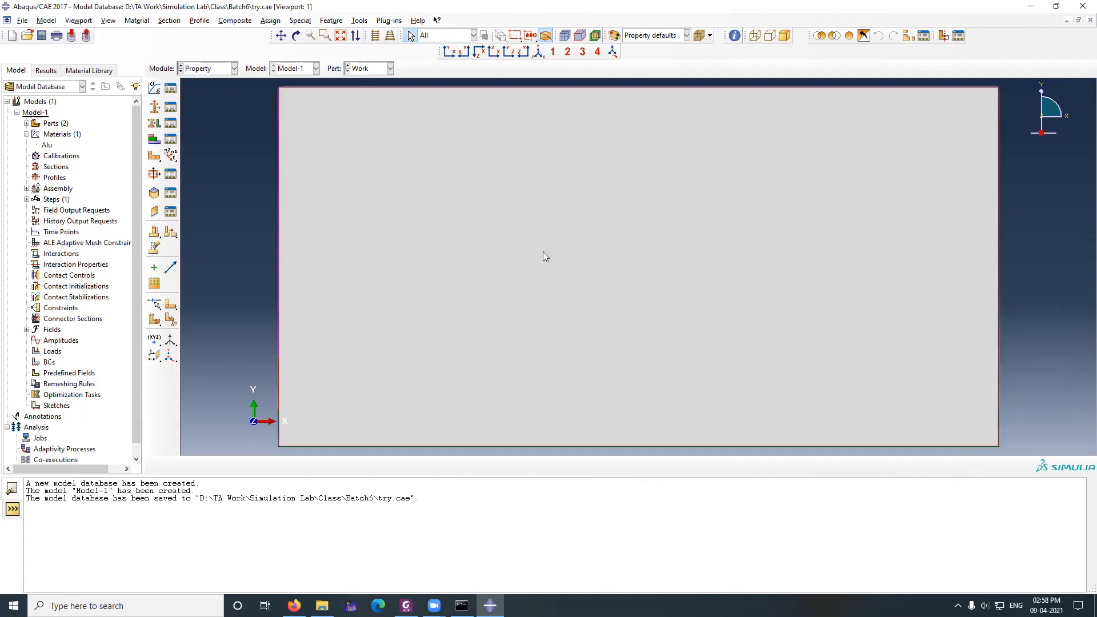
{"action": "scroll", "coordinate": [542, 251], "scroll_direction": "down", "scroll_amount": 1}
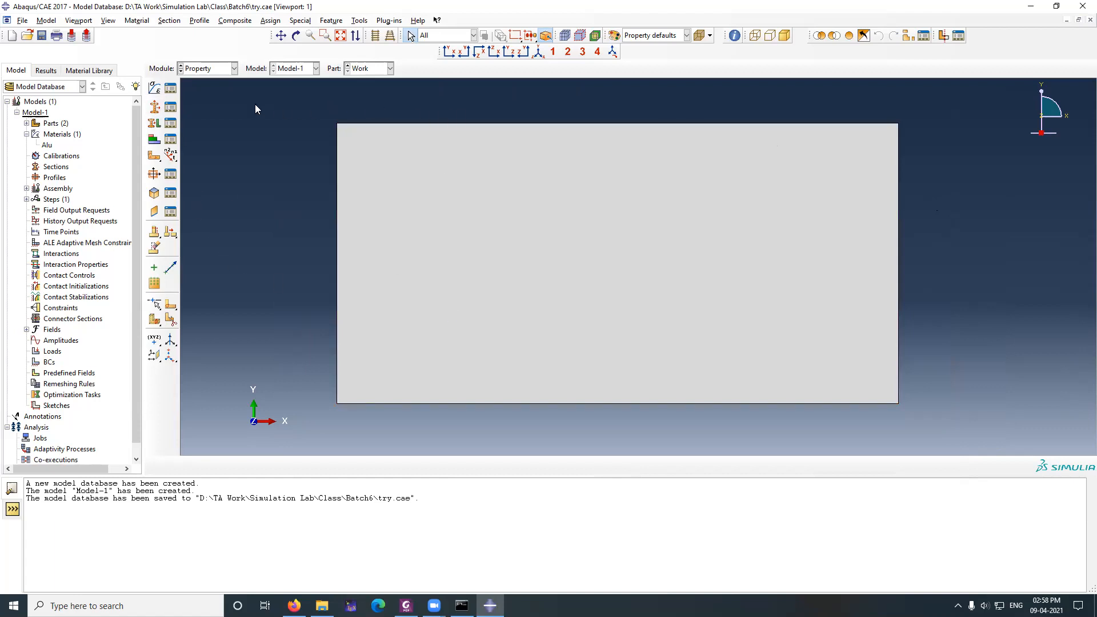
{"action": "left_click", "coordinate": [154, 108]}
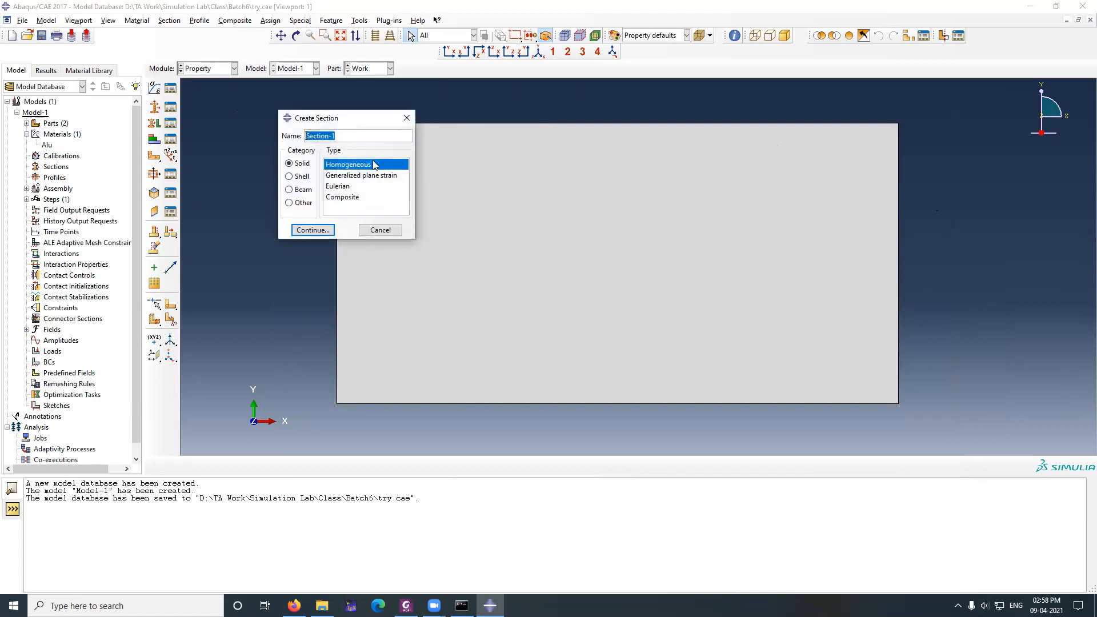
{"action": "type", "text": "Work"}
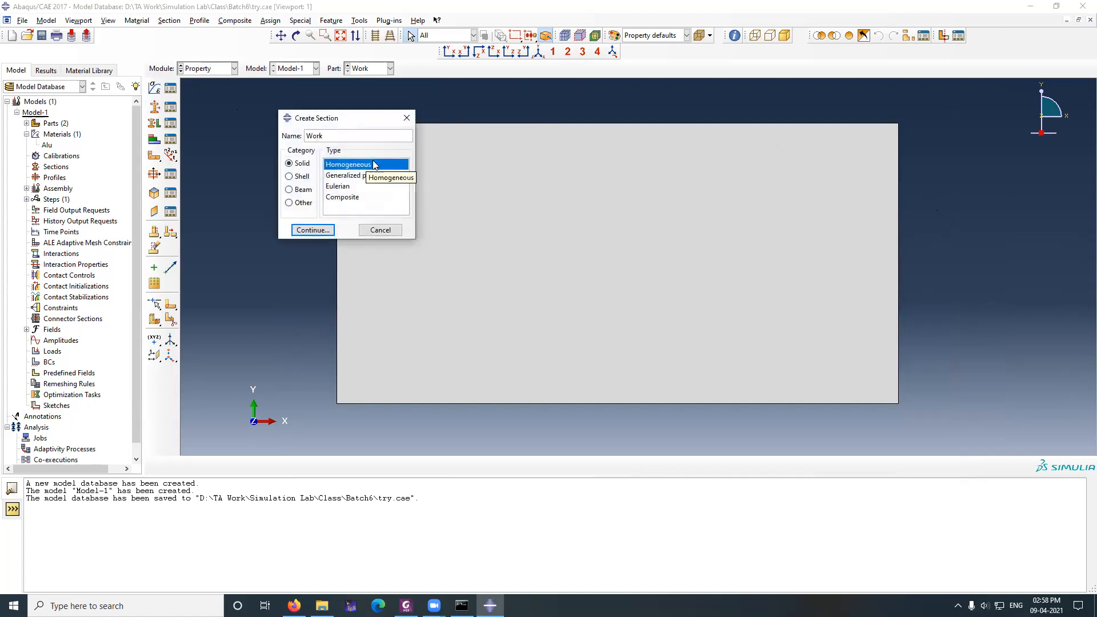
{"action": "type", "text": "sec"}
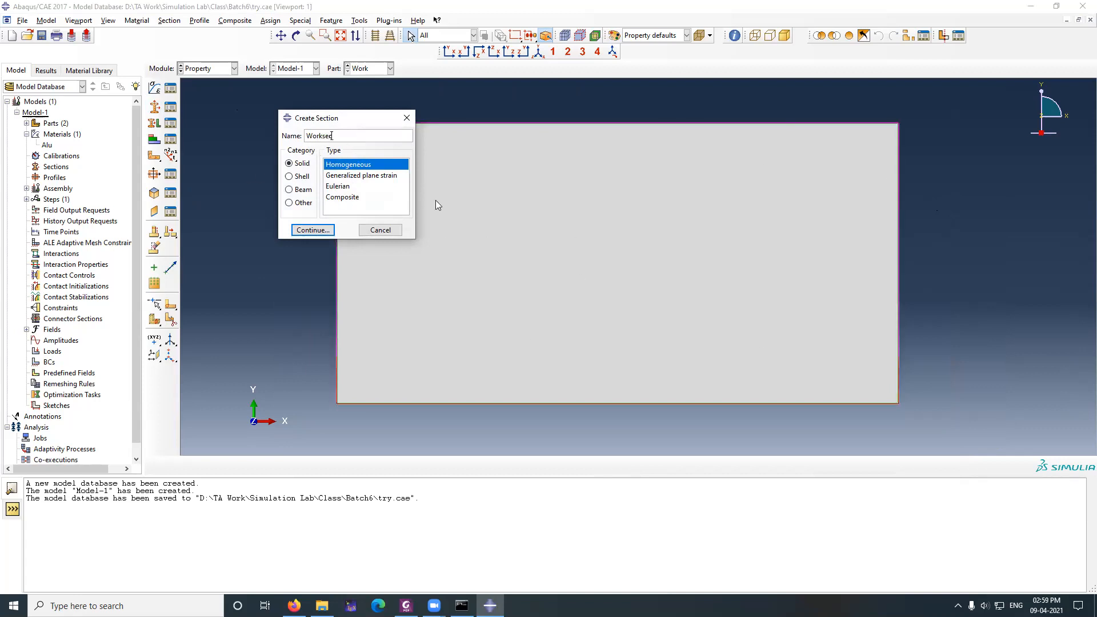
{"action": "left_click", "coordinate": [314, 230]}
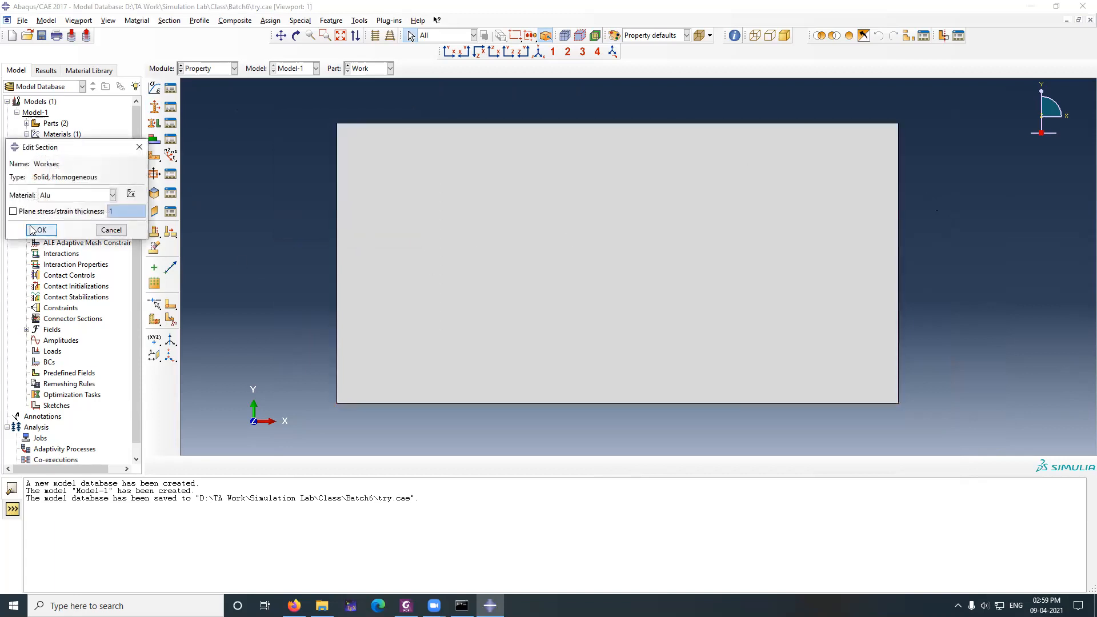
{"action": "left_click", "coordinate": [40, 231]}
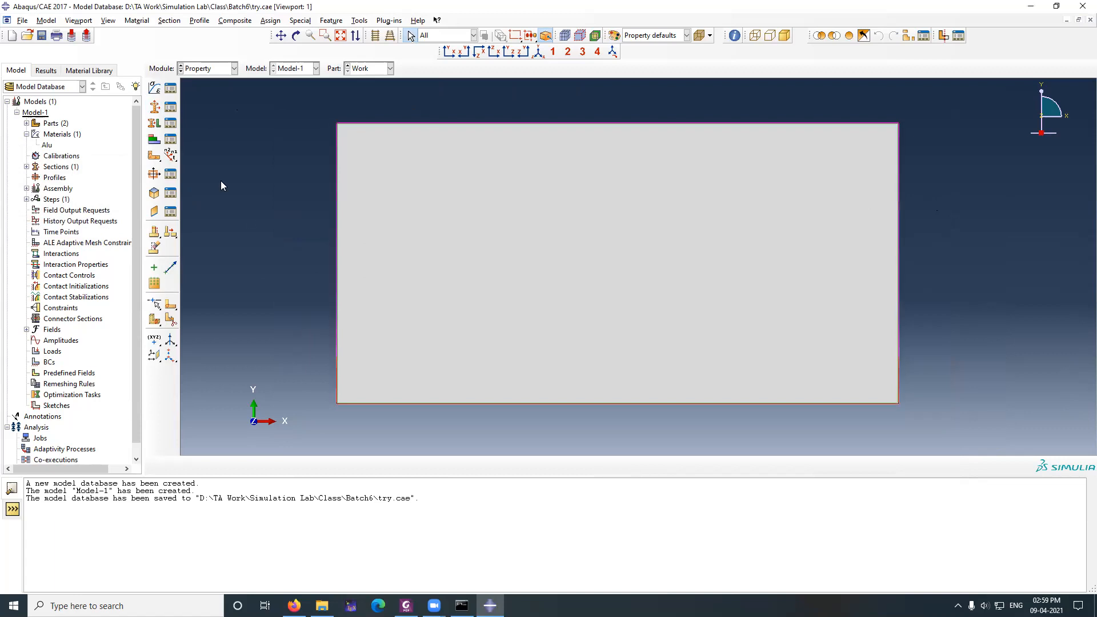
{"action": "left_click", "coordinate": [172, 109]}
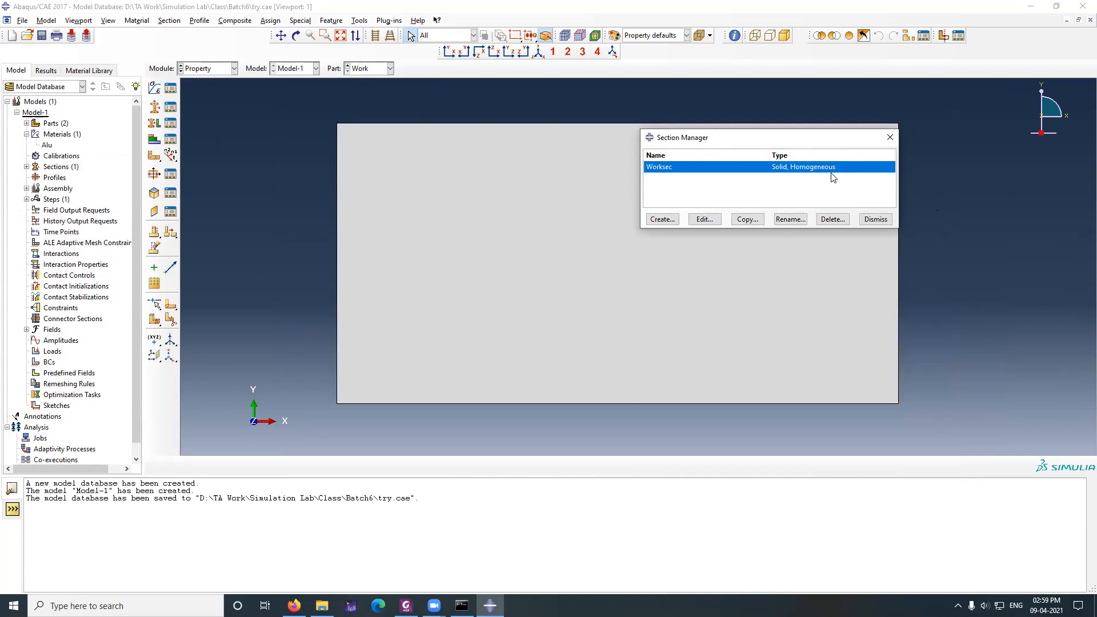
{"action": "left_click", "coordinate": [874, 220]}
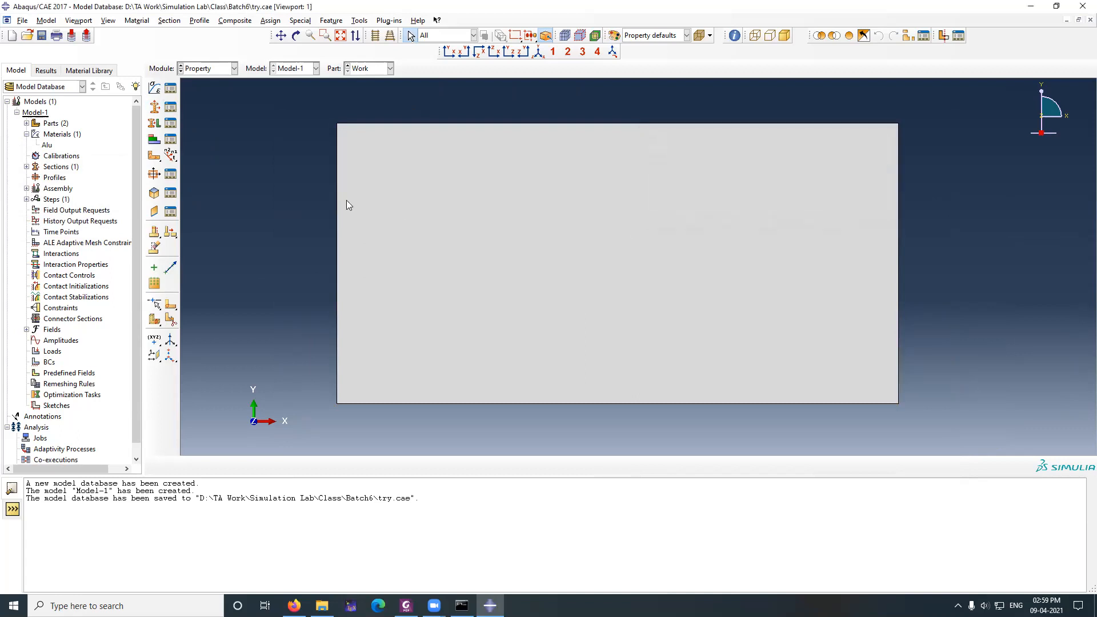
Step: Assign the Worksec section to the whole rectangular face of the Work part, creating a set for the region
{"action": "left_click", "coordinate": [155, 123]}
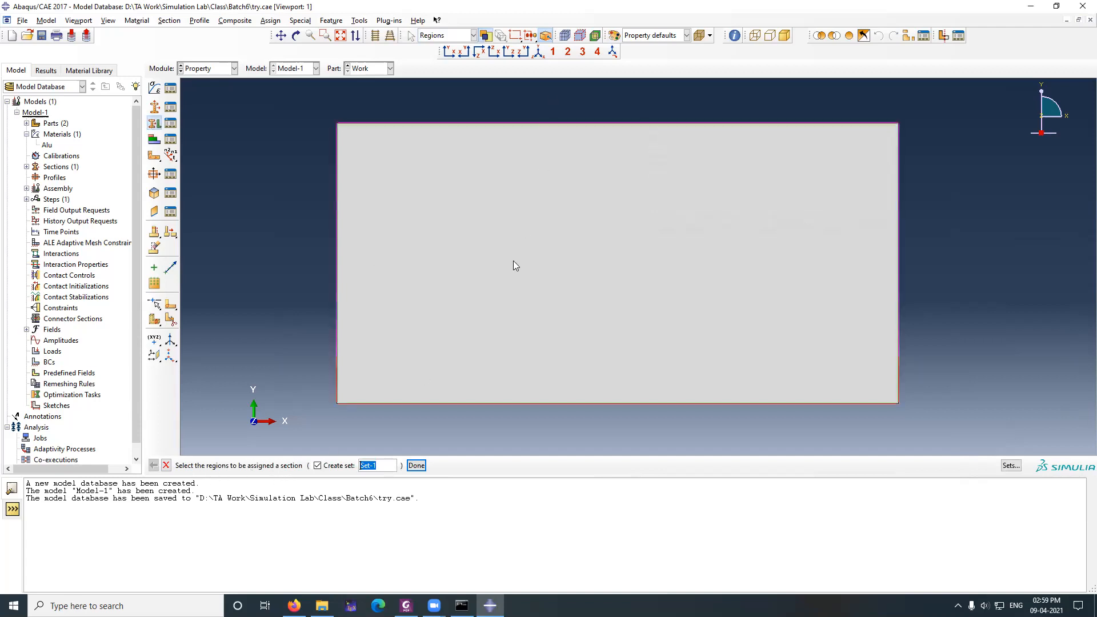
{"action": "left_click", "coordinate": [616, 248]}
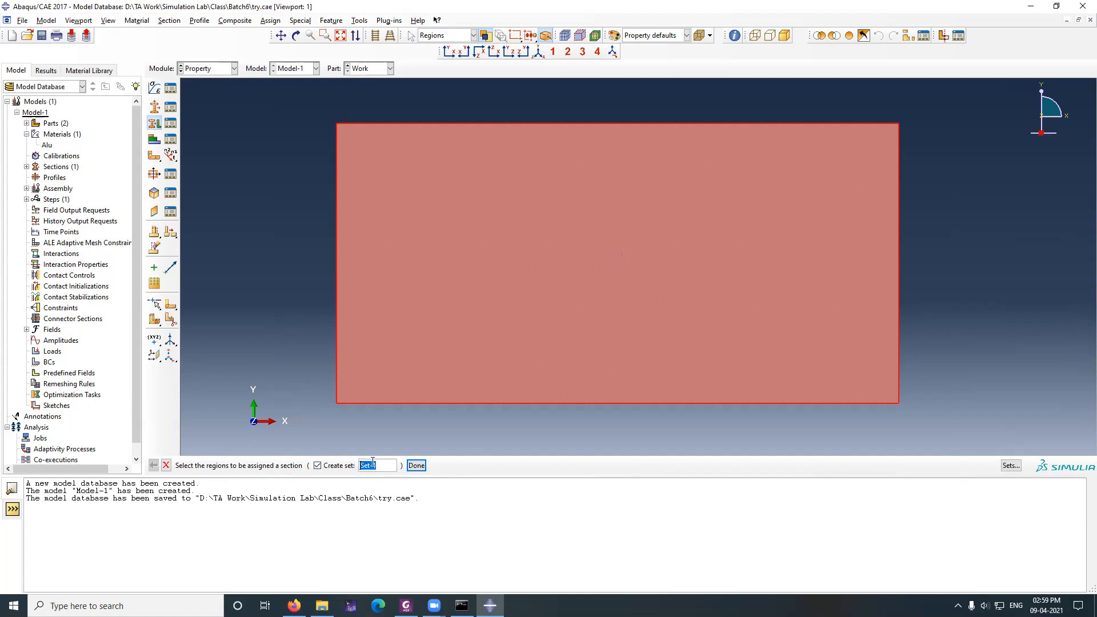
{"action": "left_click", "coordinate": [416, 465]}
{"action": "left_click", "coordinate": [85, 224]}
{"action": "left_click", "coordinate": [84, 223]}
{"action": "left_click", "coordinate": [48, 330]}
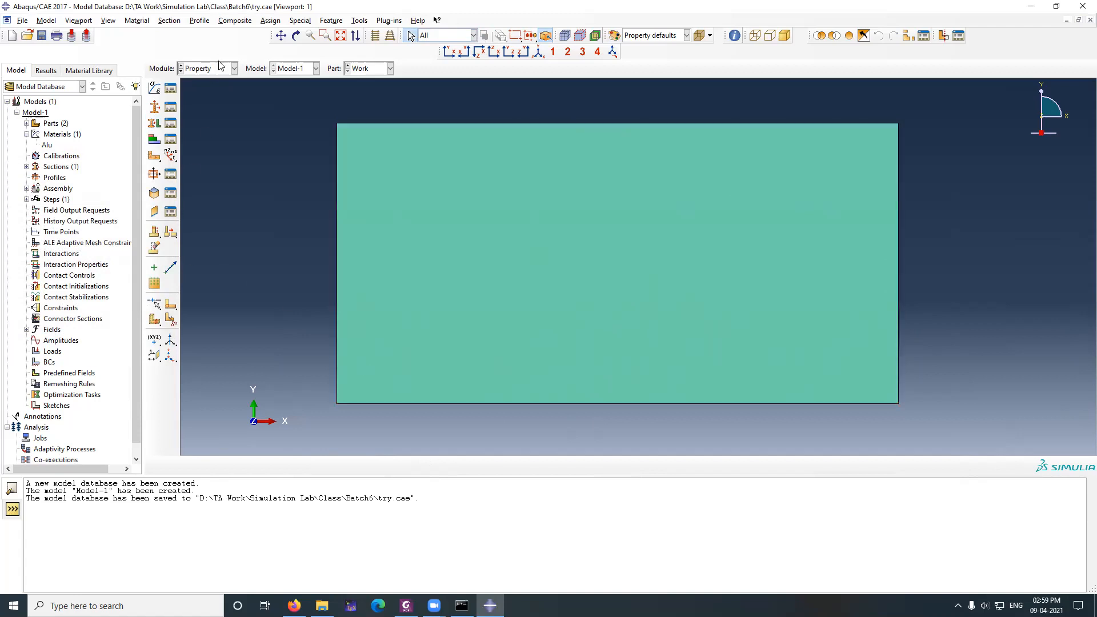
Step: Display the Tool part and collapse the Materials branch of the model tree
{"action": "left_click", "coordinate": [368, 68]}
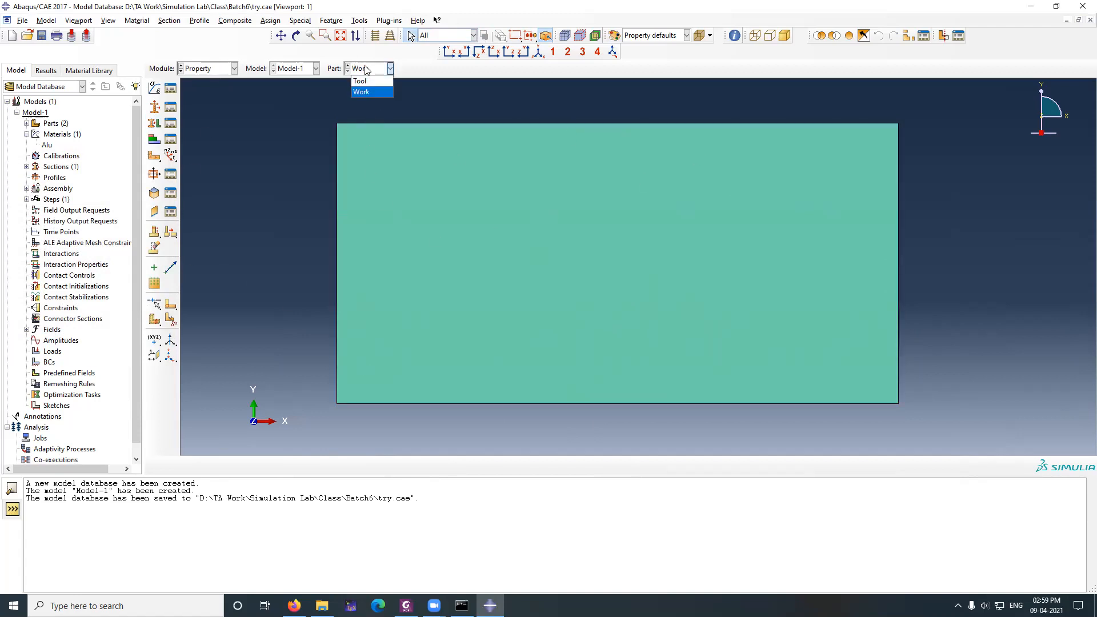
{"action": "left_click", "coordinate": [370, 79]}
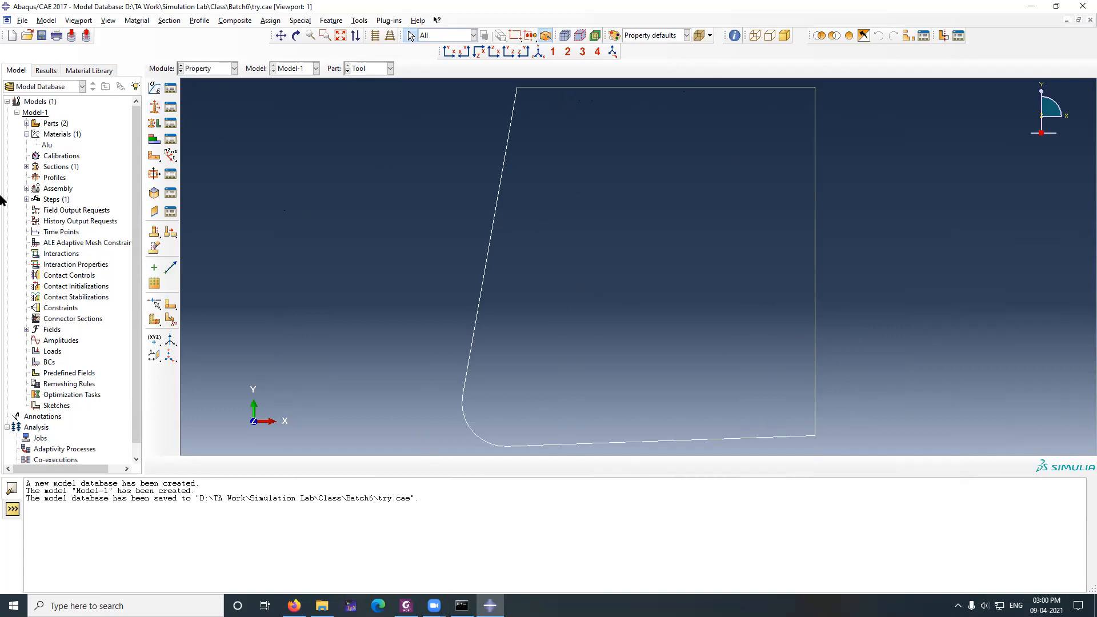
{"action": "left_click", "coordinate": [26, 133]}
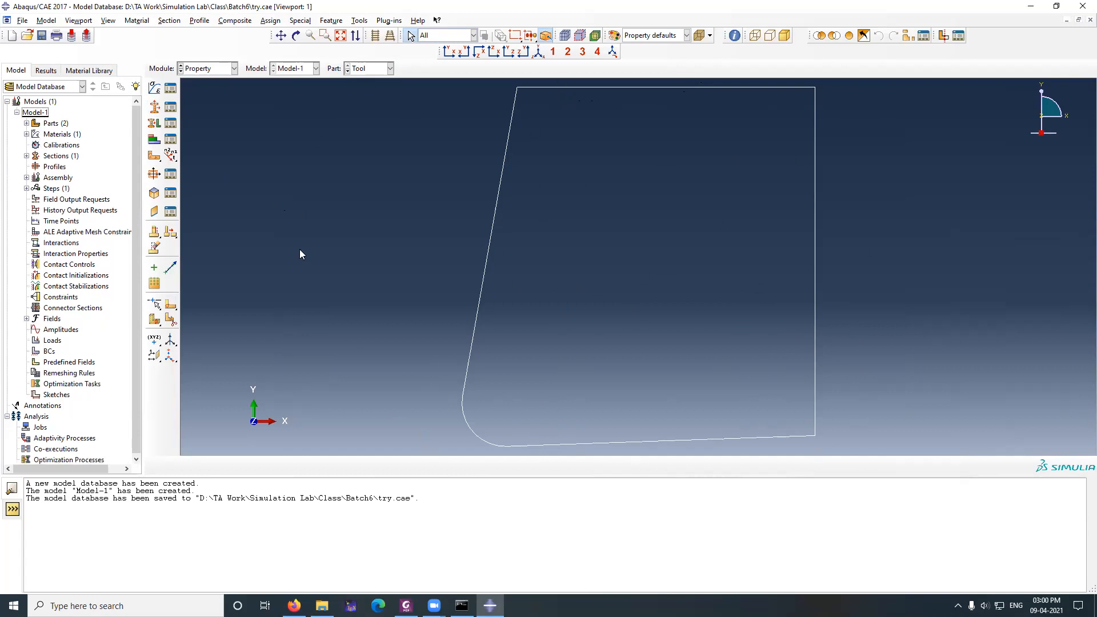
Step: Switch to the Assembly module and create dependent instances of both the Tool and Work parts
{"action": "left_click", "coordinate": [200, 74]}
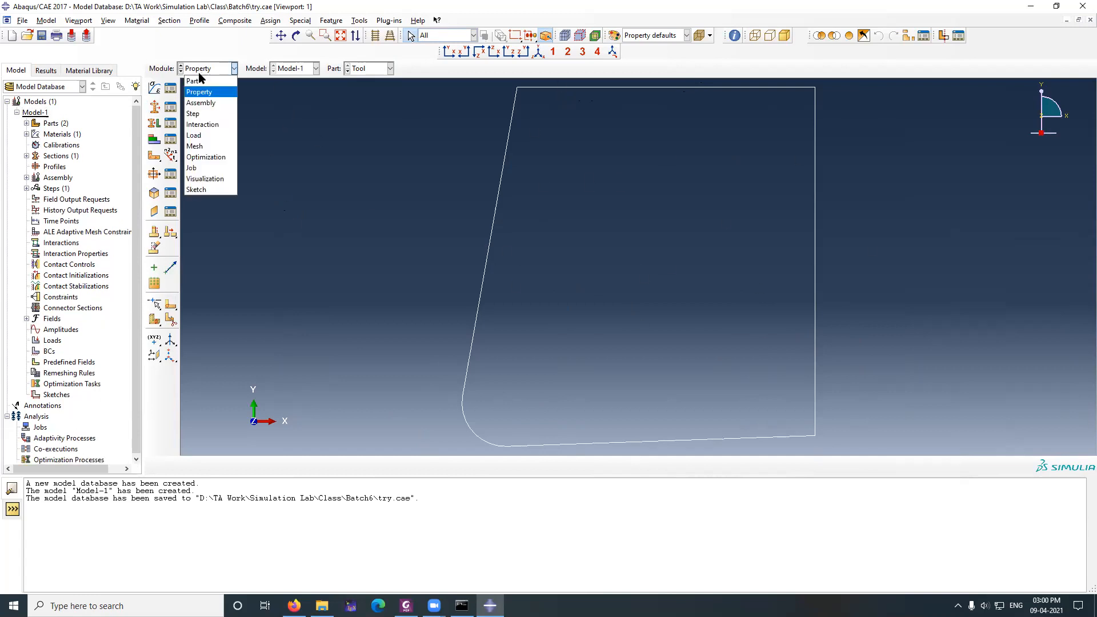
{"action": "left_click", "coordinate": [199, 103]}
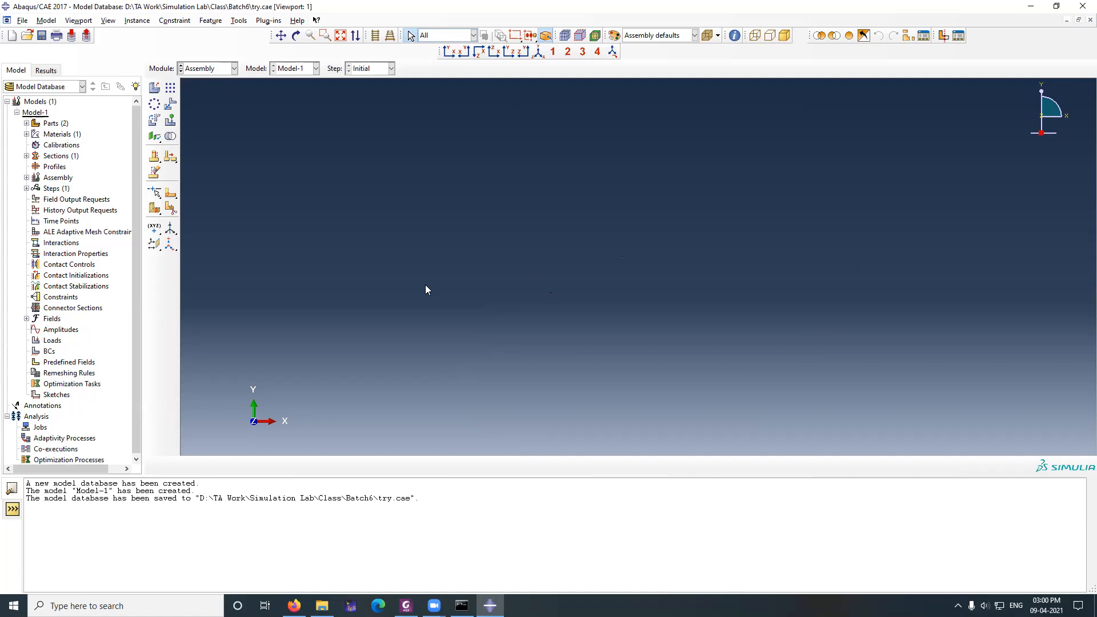
{"action": "left_click", "coordinate": [155, 88]}
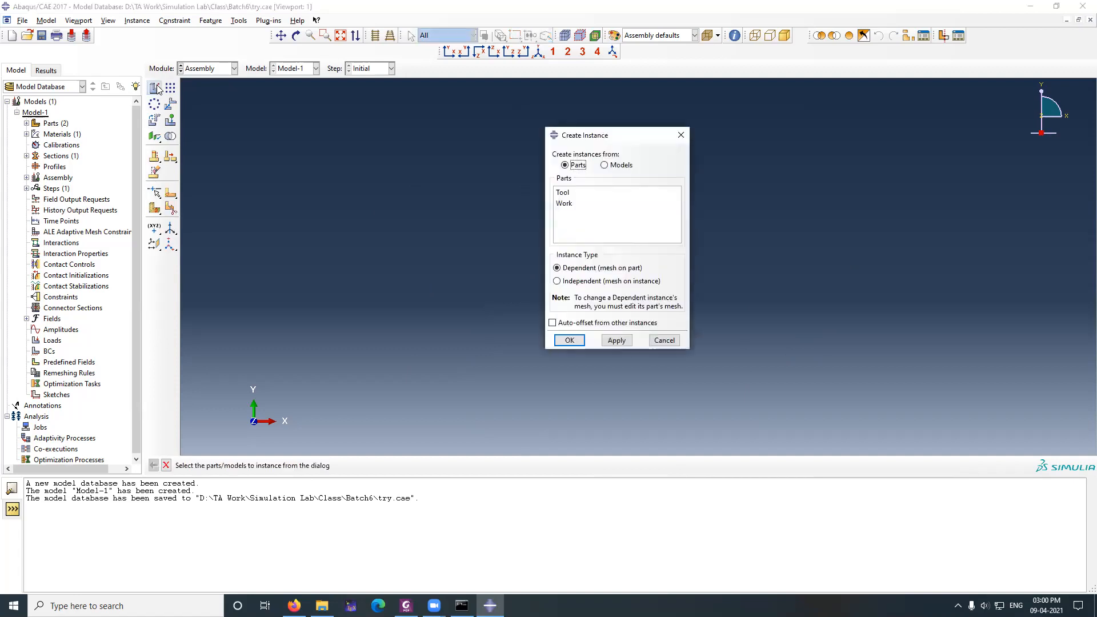
{"action": "left_click", "coordinate": [567, 194]}
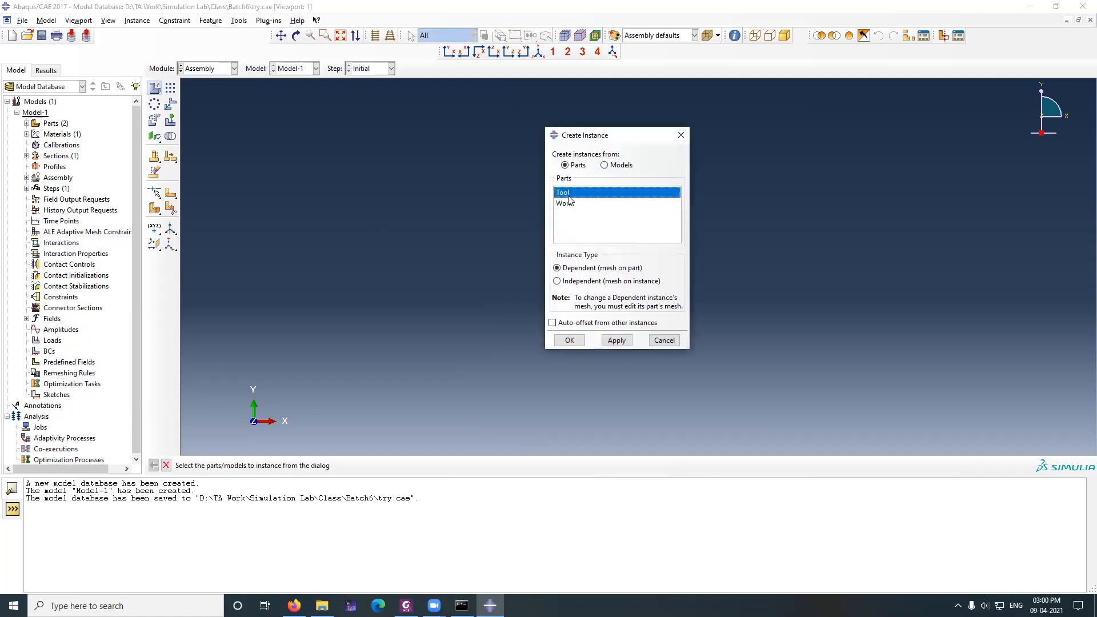
{"action": "left_click", "coordinate": [565, 203], "text": "shift"}
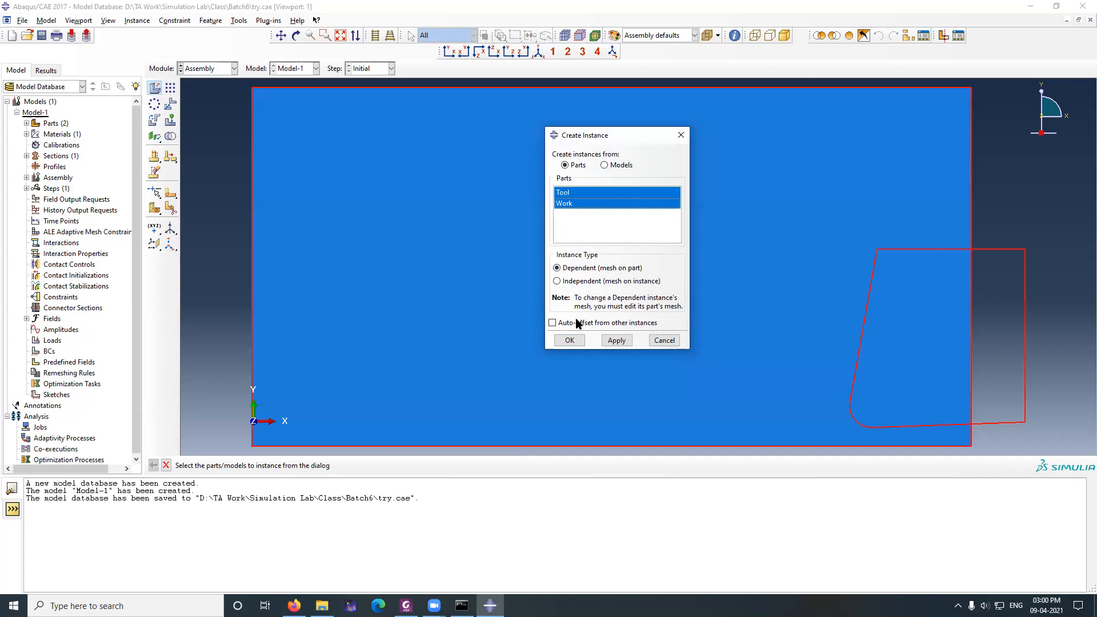
{"action": "left_click", "coordinate": [570, 340]}
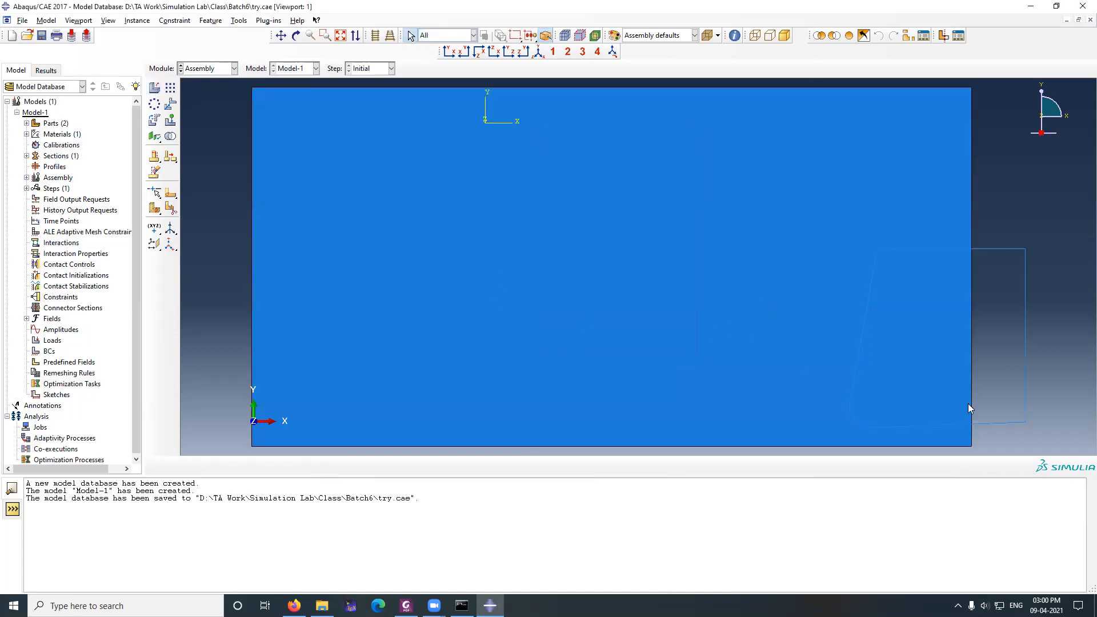
Step: Translate the Tool instance from the lower end of its nose arc to the workpiece's upper-right corner
{"action": "scroll", "coordinate": [1024, 383], "scroll_direction": "up", "scroll_amount": 1}
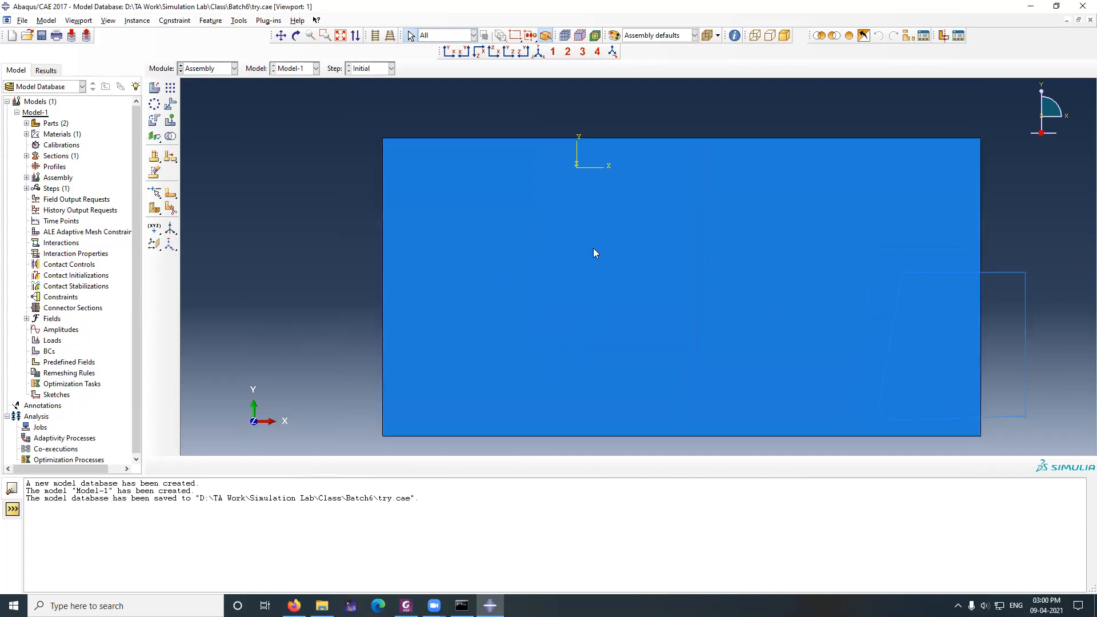
{"action": "key", "text": "F2"}
{"action": "left_click_drag", "start_coordinate": [773, 297], "coordinate": [656, 271]}
{"action": "key", "text": "Escape"}
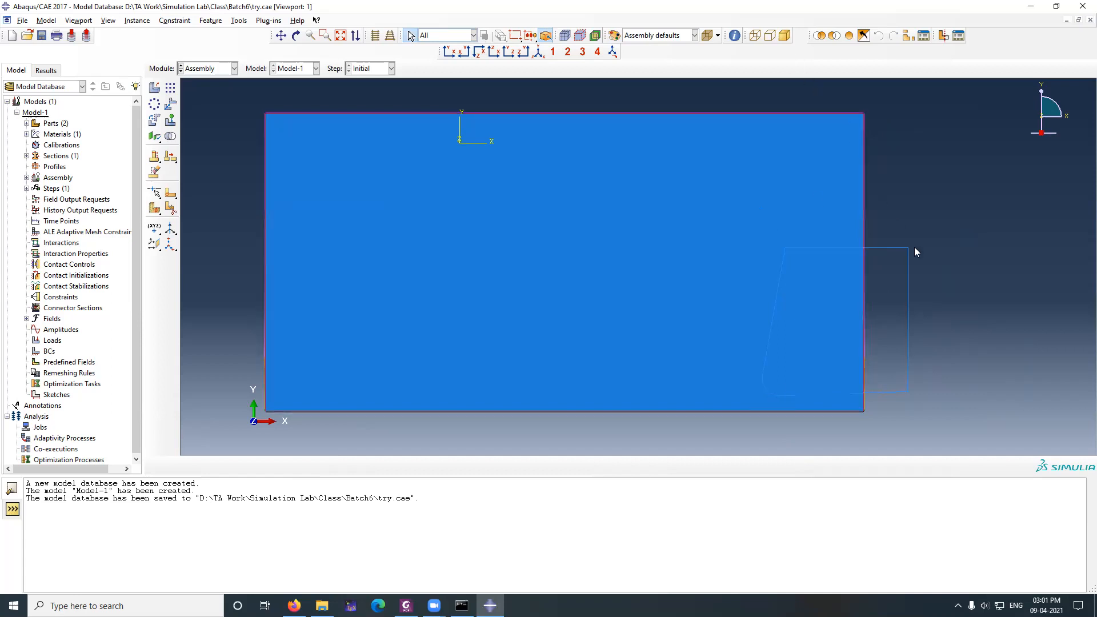
{"action": "scroll", "coordinate": [878, 226], "scroll_direction": "down", "scroll_amount": 2}
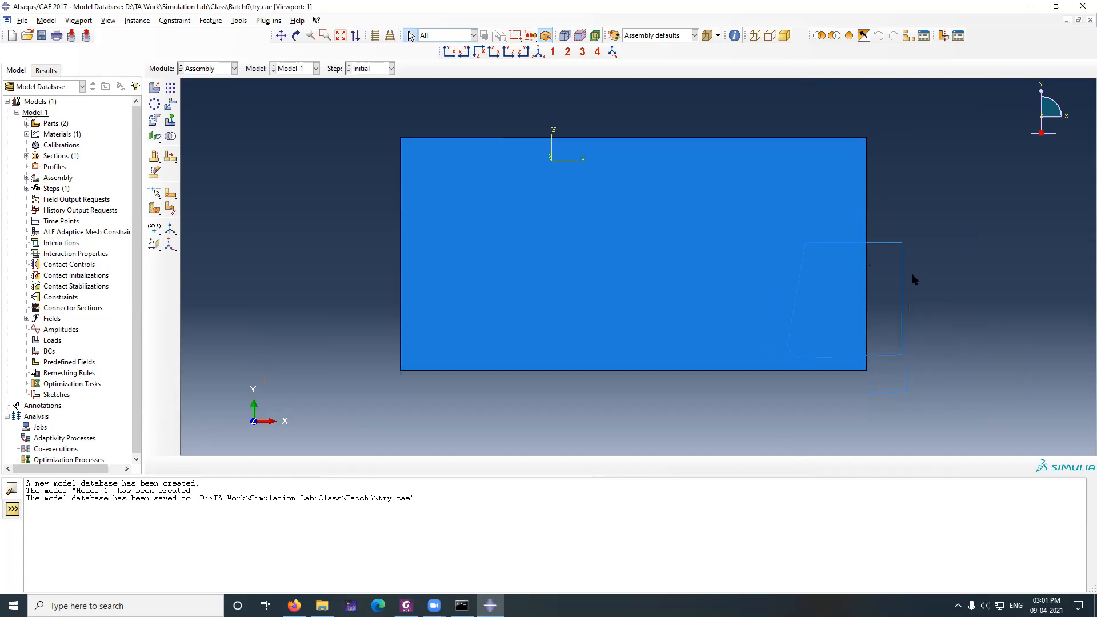
{"action": "left_click", "coordinate": [171, 105]}
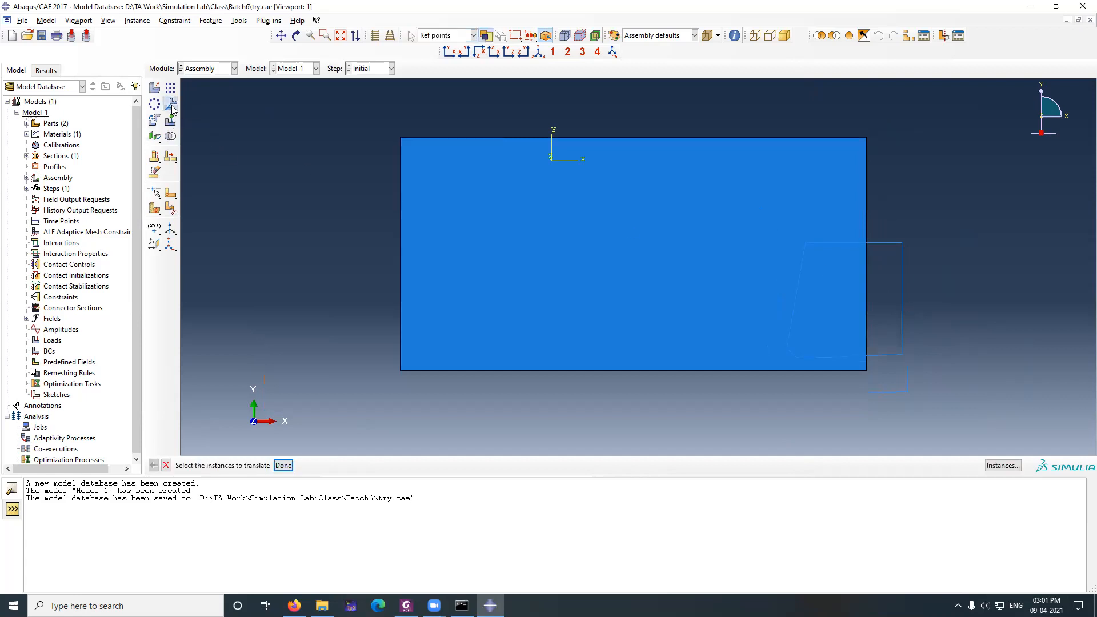
{"action": "left_click", "coordinate": [900, 251]}
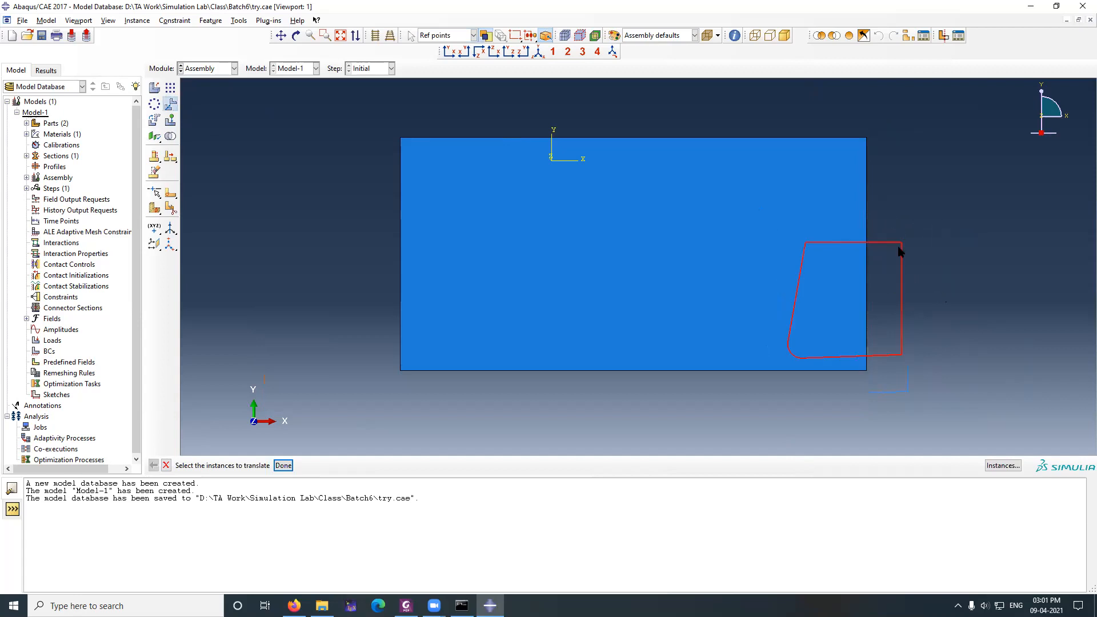
{"action": "left_click", "coordinate": [283, 465]}
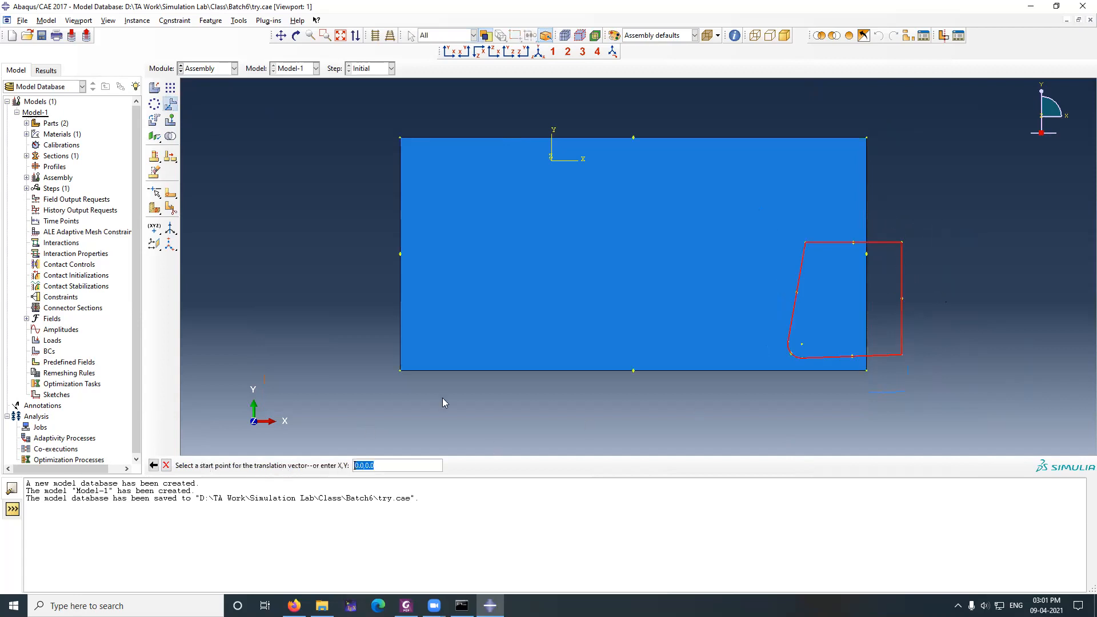
{"action": "left_click", "coordinate": [802, 359]}
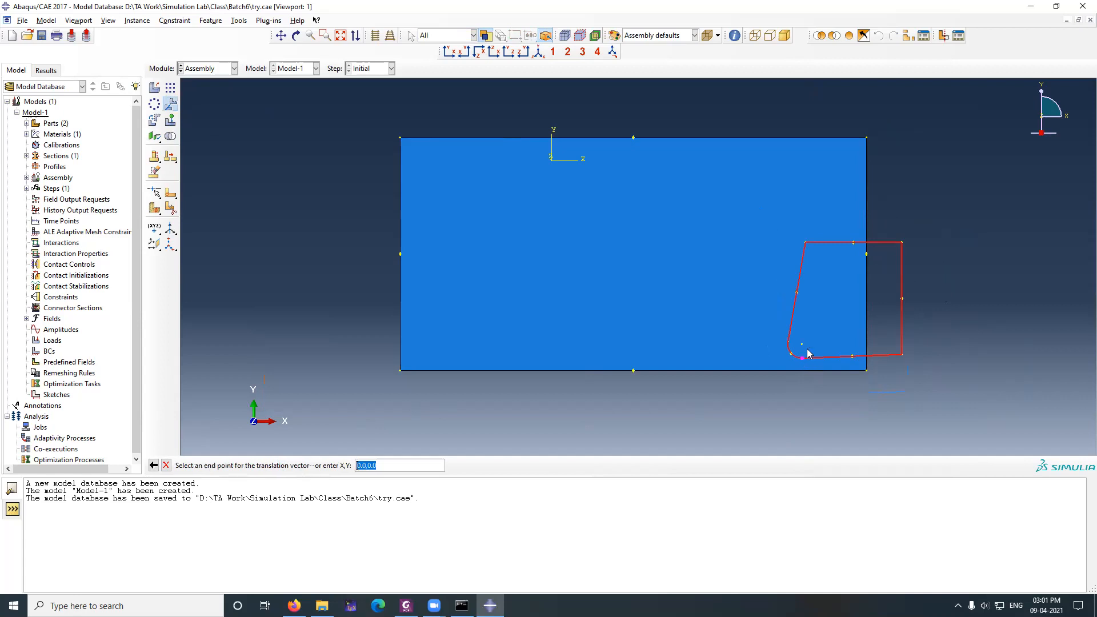
{"action": "left_click", "coordinate": [865, 137]}
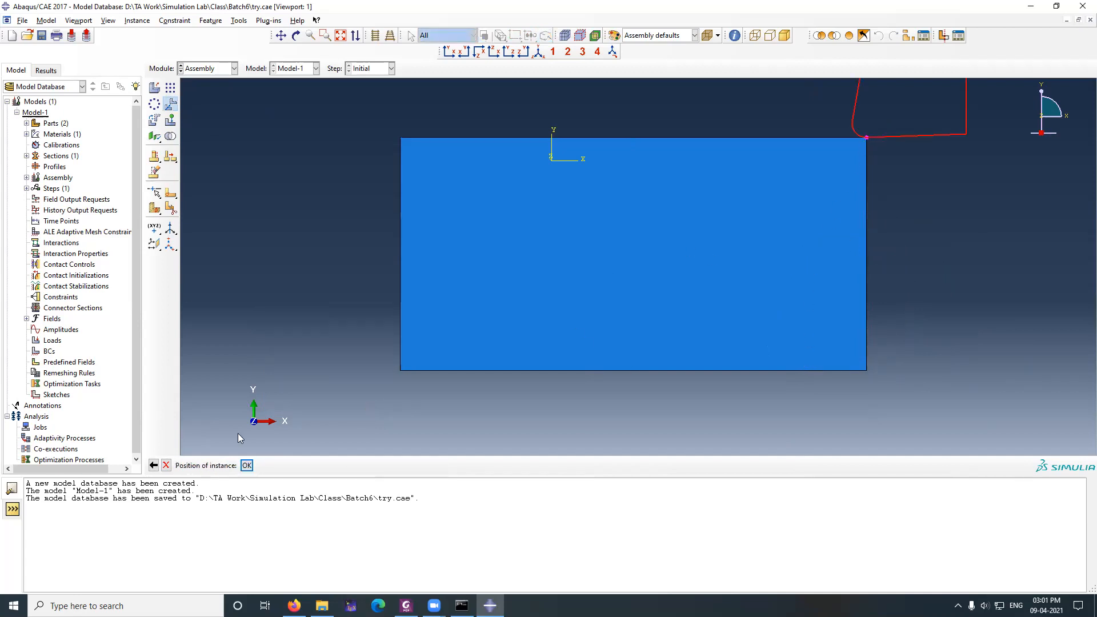
{"action": "left_click", "coordinate": [247, 466]}
Step: Examine the tool nose's position relative to the workpiece's upper-right corner up close
{"action": "middle_click_drag", "start_coordinate": [861, 145], "coordinate": [713, 266], "text": "ctrl+alt"}
{"action": "scroll", "coordinate": [708, 261], "scroll_direction": "down", "scroll_amount": 3}
{"action": "scroll", "coordinate": [717, 257], "scroll_direction": "down", "scroll_amount": 2}
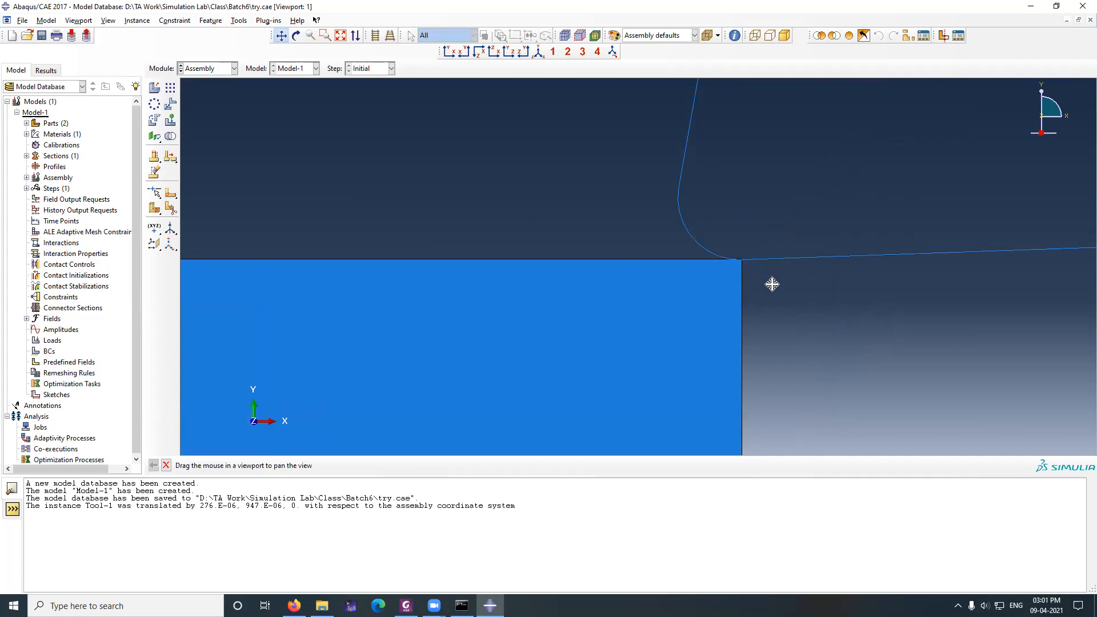
{"action": "scroll", "coordinate": [773, 284], "scroll_direction": "up", "scroll_amount": 5}
{"action": "scroll", "coordinate": [773, 284], "scroll_direction": "up", "scroll_amount": 1}
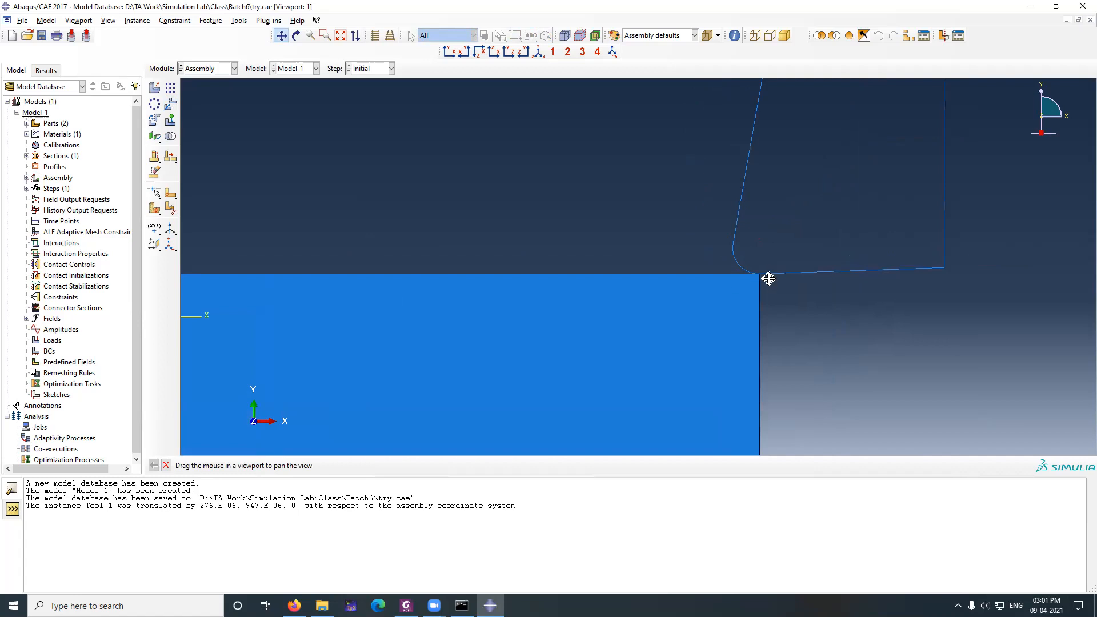
{"action": "scroll", "coordinate": [766, 288], "scroll_direction": "up", "scroll_amount": 2}
{"action": "left_click_drag", "start_coordinate": [782, 262], "coordinate": [746, 256]}
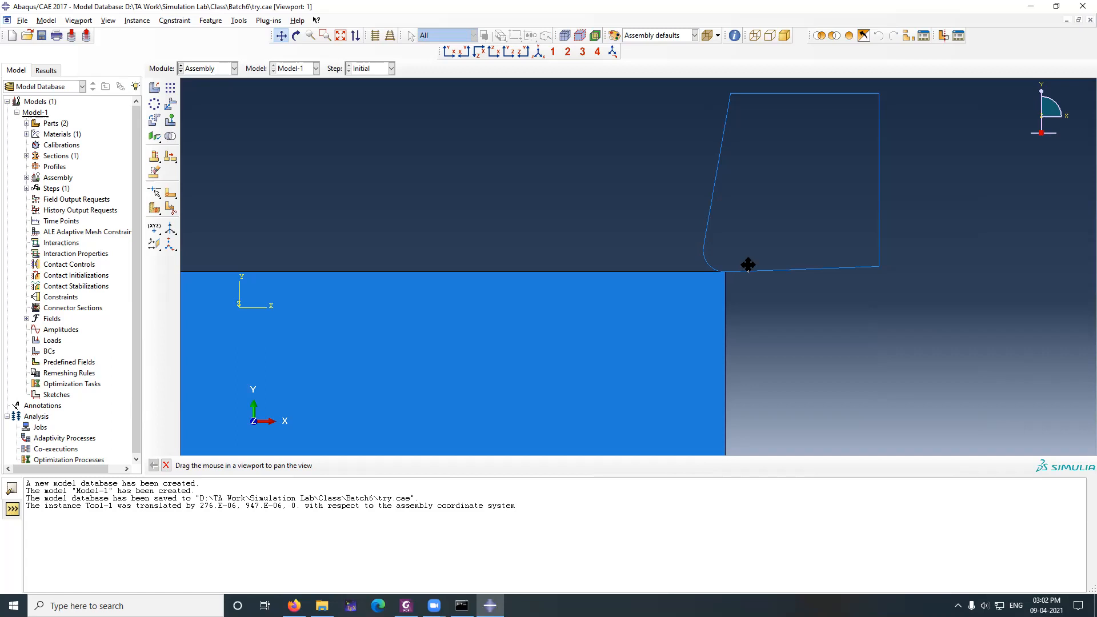
{"action": "left_click", "coordinate": [165, 465]}
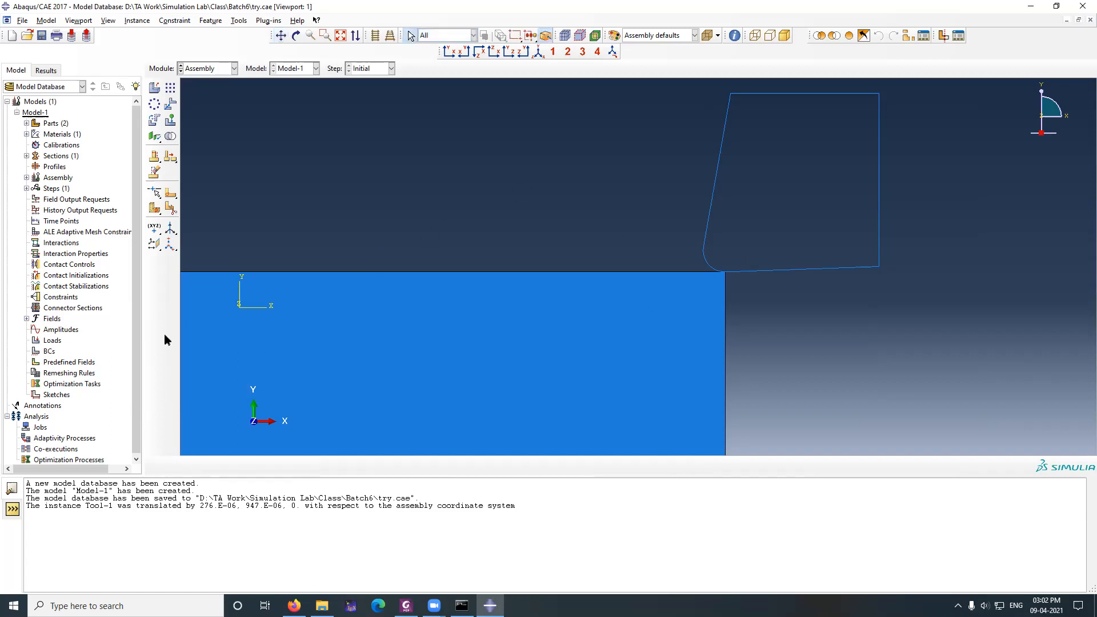
Step: Begin translating the Tool instance with the translation vector's start point at 0.0,0.0
{"action": "left_click", "coordinate": [171, 104]}
{"action": "left_click_drag", "start_coordinate": [958, 298], "coordinate": [783, 84]}
{"action": "left_click", "coordinate": [284, 464]}
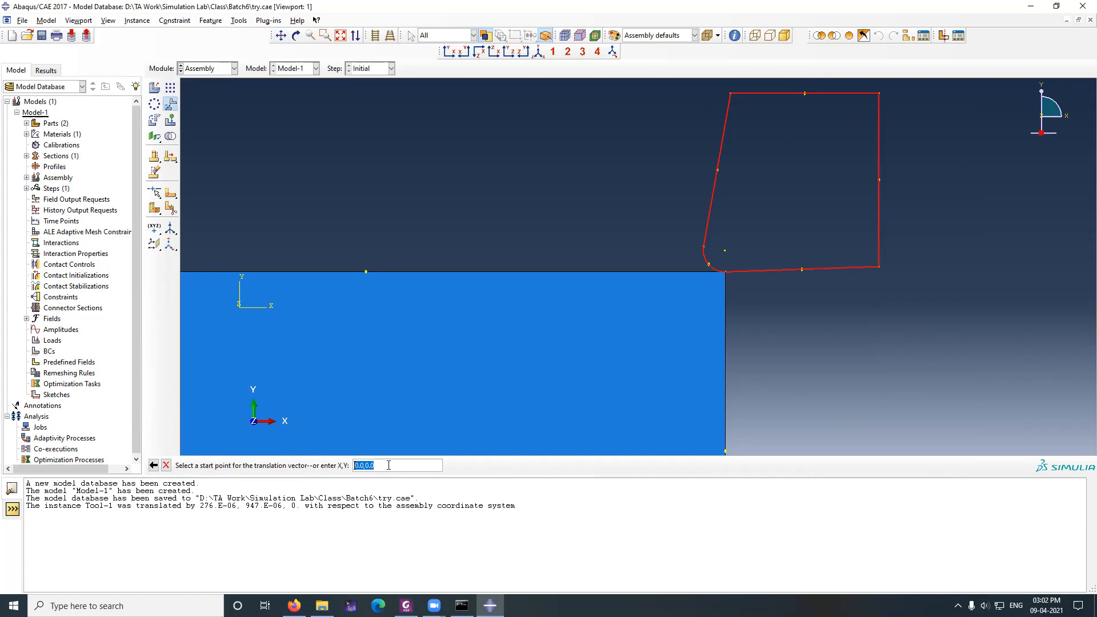
{"action": "key", "text": "Return"}
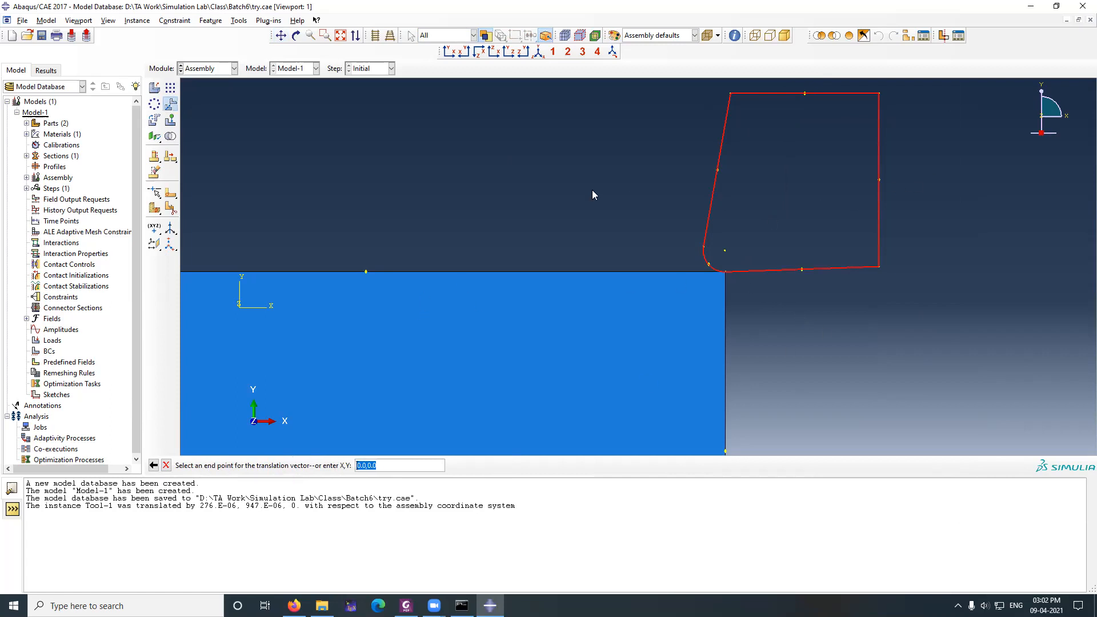
Step: Try translating the Tool instance with an end point 60e-6 along Y and with end point 60e-6,0
{"action": "left_click", "coordinate": [410, 467]}
{"action": "key", "text": "shift+Left"}
{"action": "key", "text": "shift+Left"}
{"action": "key", "text": "shift+Left"}
{"action": "key", "text": "shift+Left"}
{"action": "type", "text": "60"}
{"action": "key", "text": "Return"}
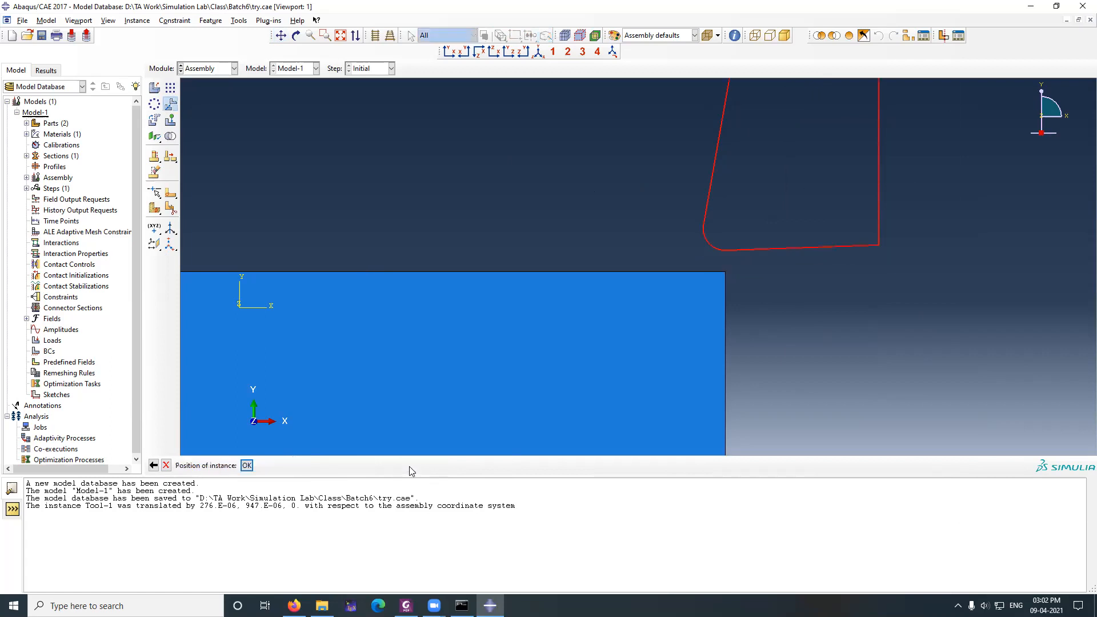
{"action": "left_click", "coordinate": [153, 465]}
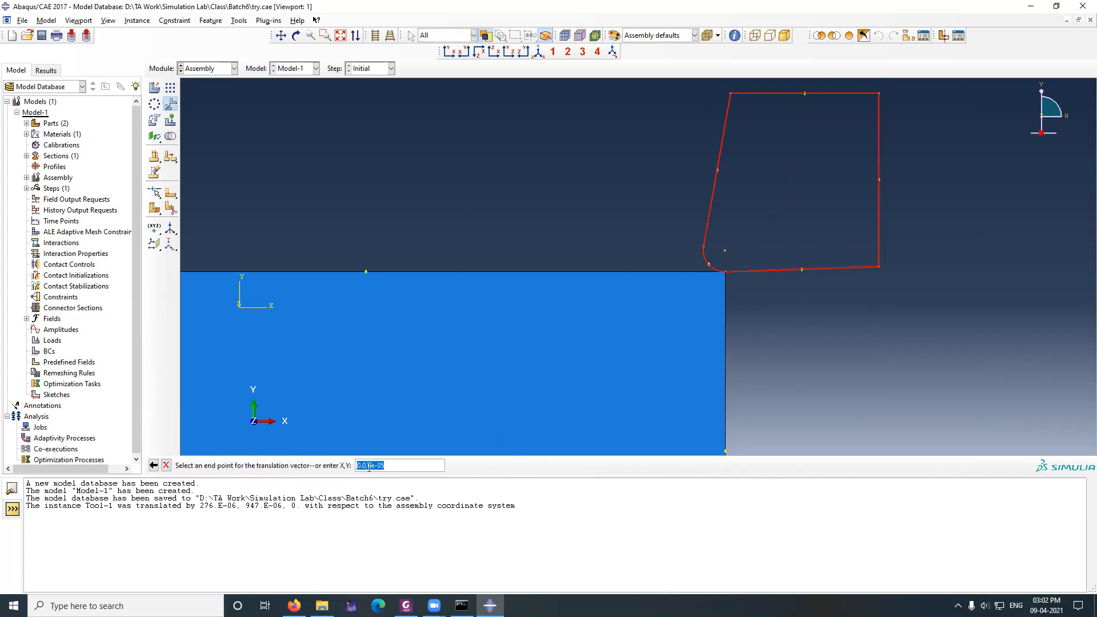
{"action": "type", "text": "60e-6,0"}
{"action": "key", "text": "Return"}
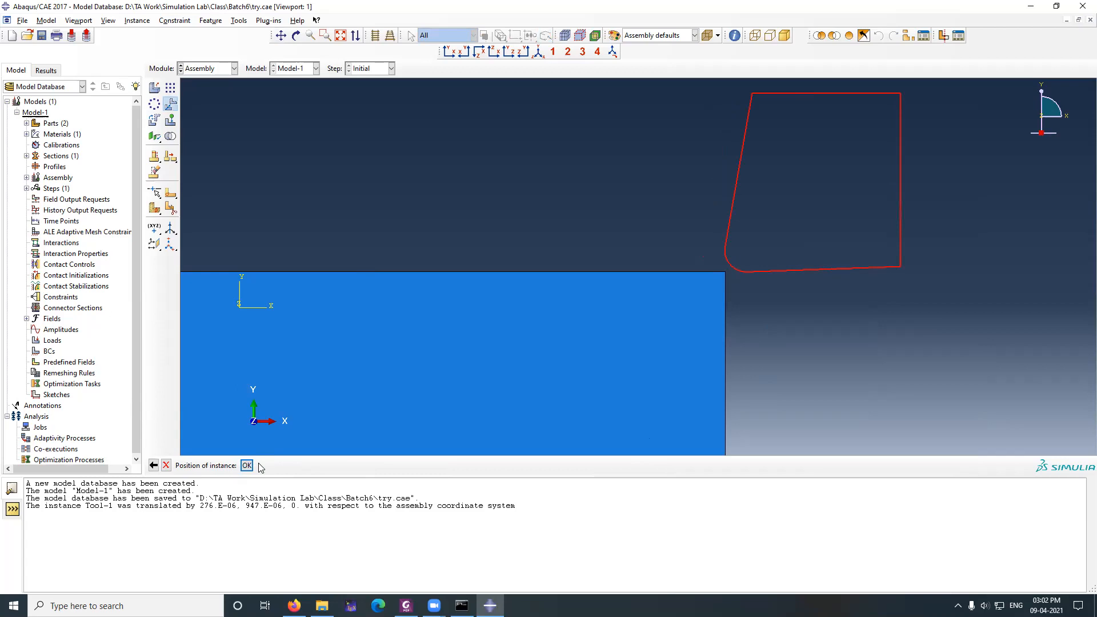
{"action": "left_click", "coordinate": [153, 465]}
Step: Set the translation end point to 120e-6,0 and accept the Tool instance's new position
{"action": "left_click_drag", "start_coordinate": [413, 461], "coordinate": [352, 467]}
{"action": "type", "text": "120e-6,0"}
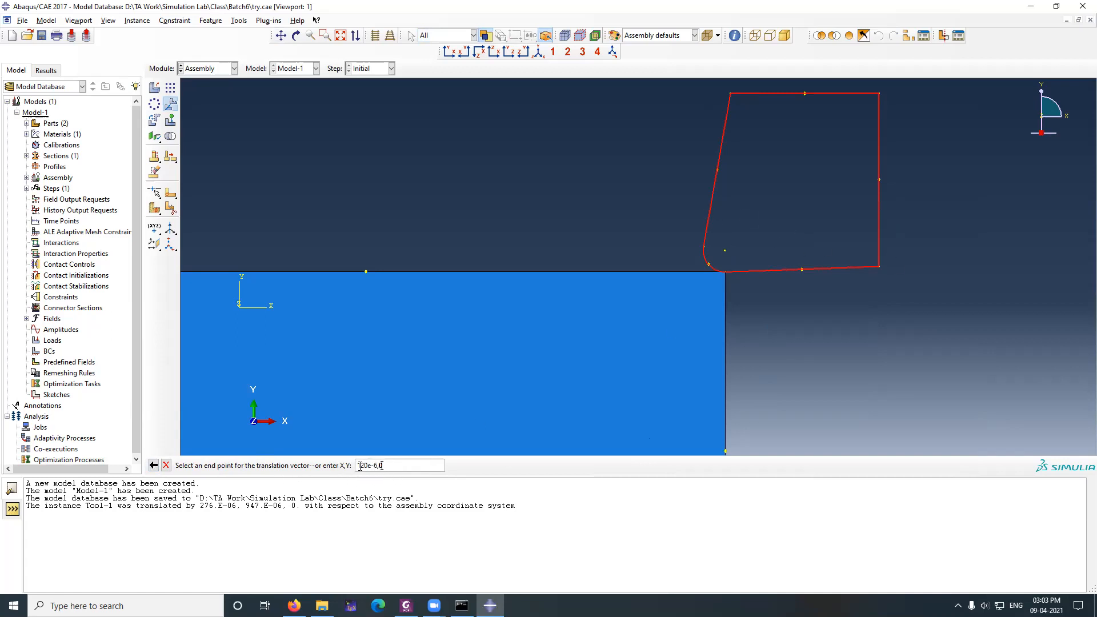
{"action": "key", "text": "Return"}
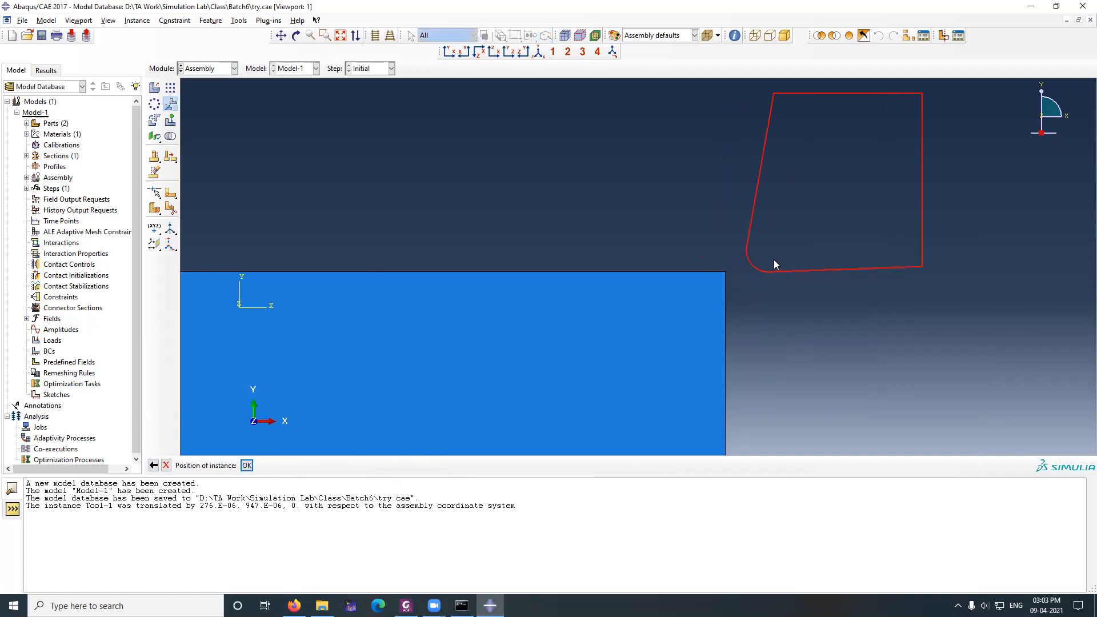
{"action": "left_click", "coordinate": [246, 466]}
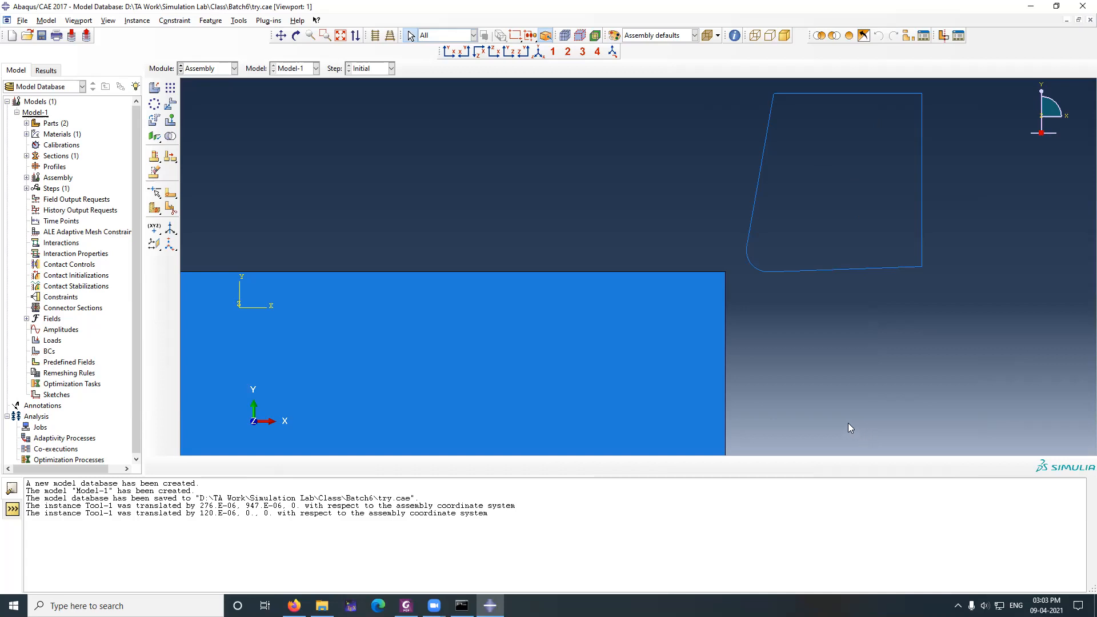
Step: Translate the Tool instance downward from 0.0,0.0 by -180e-6 along Y and save the model database
{"action": "scroll", "coordinate": [808, 371], "scroll_direction": "up", "scroll_amount": 3}
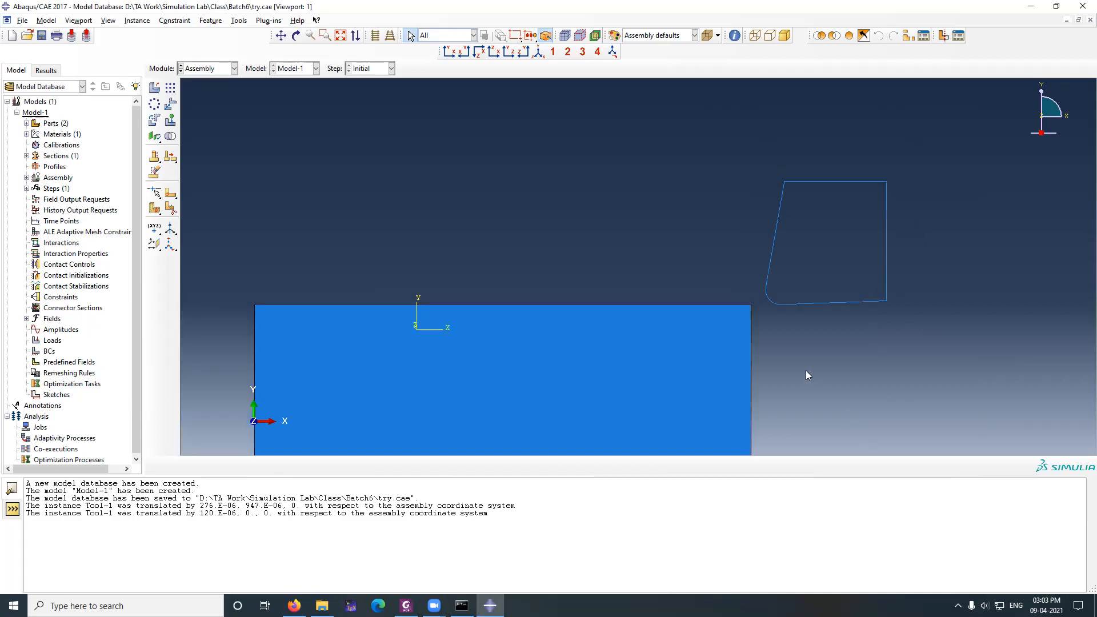
{"action": "middle_click_drag", "start_coordinate": [801, 376], "coordinate": [752, 296], "text": "ctrl+alt"}
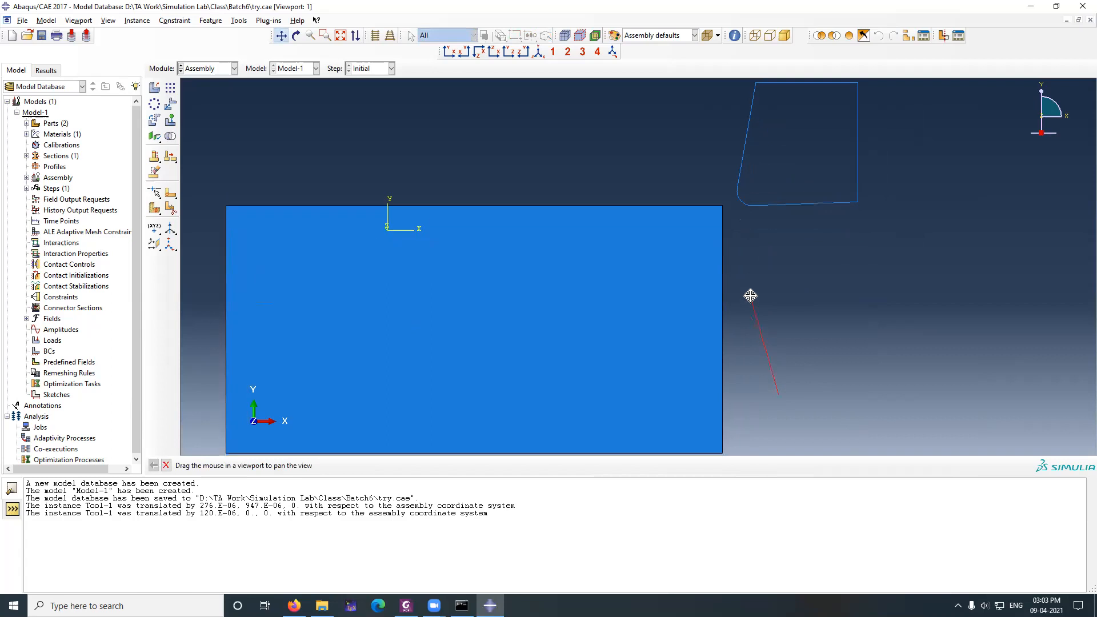
{"action": "scroll", "coordinate": [768, 312], "scroll_direction": "down", "scroll_amount": 1}
{"action": "scroll", "coordinate": [768, 313], "scroll_direction": "up", "scroll_amount": 3}
{"action": "mouse_move", "coordinate": [778, 349]}
{"action": "middle_mouse_down", "text": "ctrl+alt"}
{"action": "mouse_move", "coordinate": [773, 342]}
{"action": "mouse_move", "coordinate": [769, 359]}
{"action": "middle_mouse_up", "text": "ctrl+alt"}
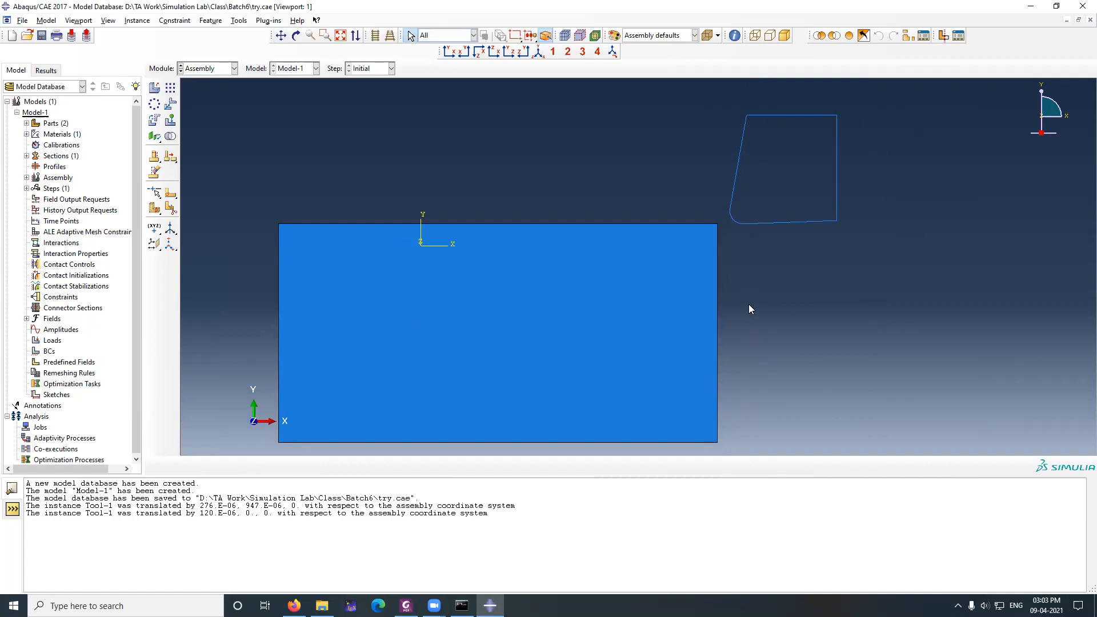
{"action": "left_click", "coordinate": [170, 104]}
{"action": "left_click_drag", "start_coordinate": [863, 238], "coordinate": [753, 110]}
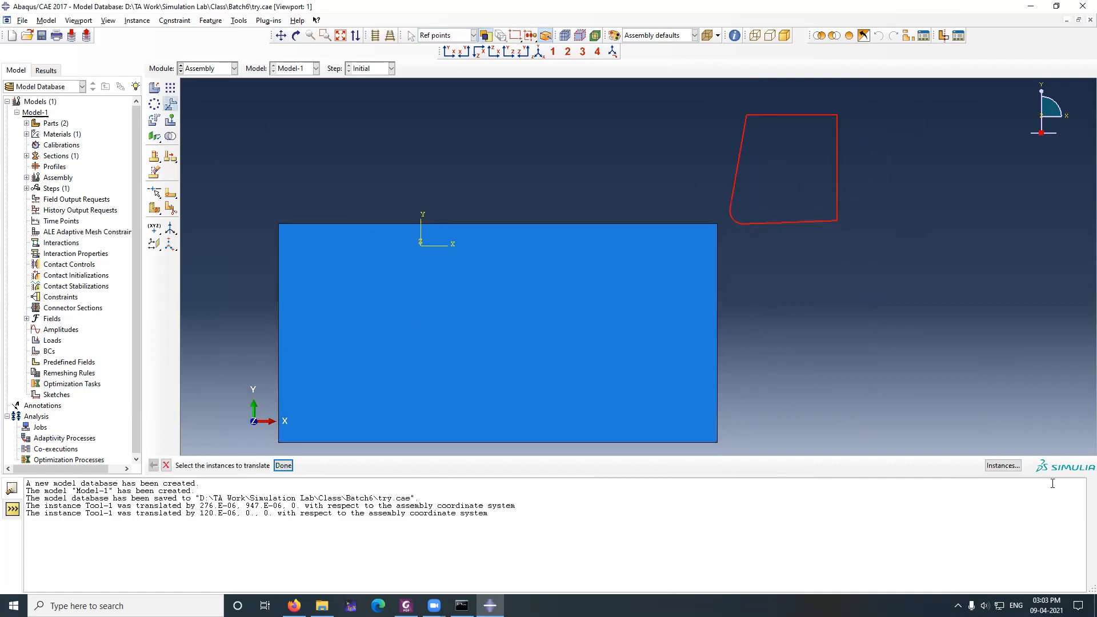
{"action": "left_click", "coordinate": [283, 465]}
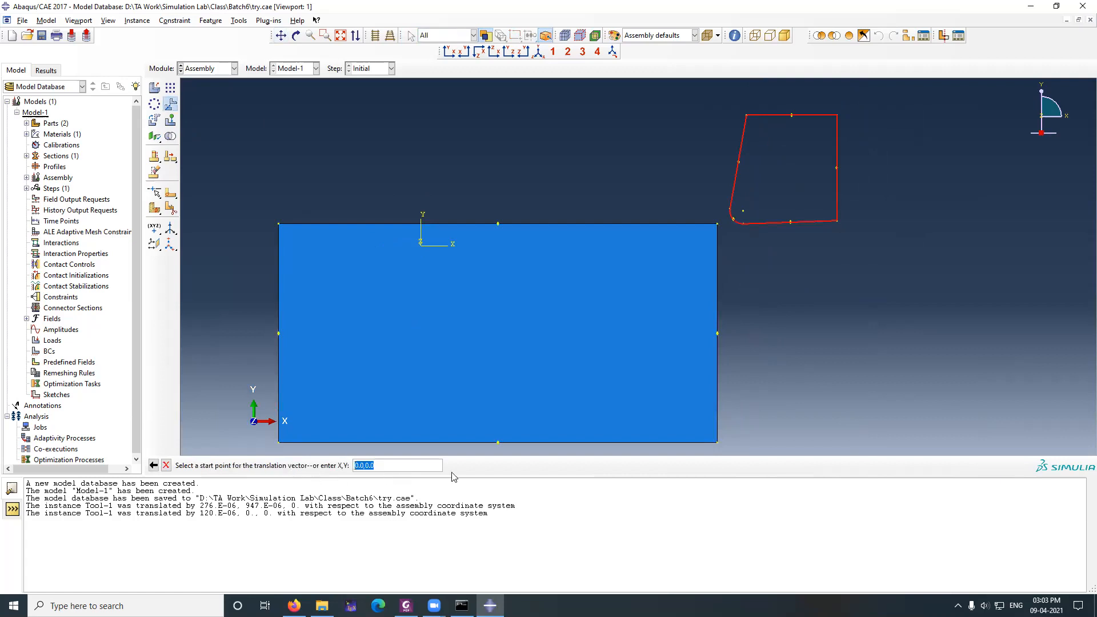
{"action": "key", "text": "Return"}
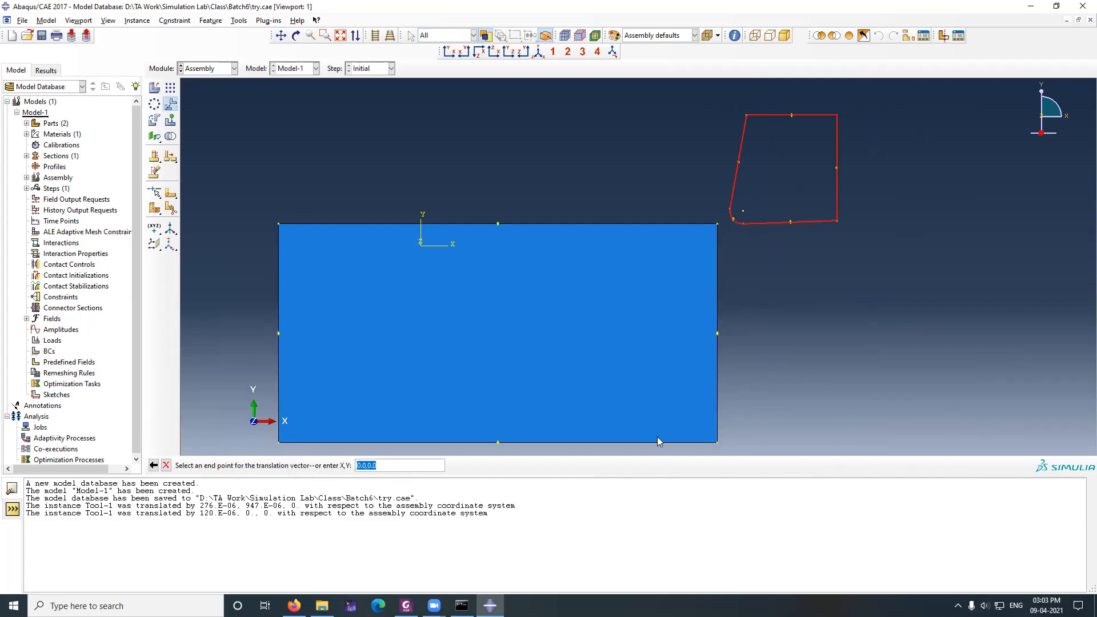
{"action": "left_click", "coordinate": [392, 462]}
{"action": "key", "text": "shift+Left"}
{"action": "key", "text": "shift+Left"}
{"action": "key", "text": "shift+Left"}
{"action": "type", "text": "180e-6"}
{"action": "type", "text": "-"}
{"action": "key", "text": "Return"}
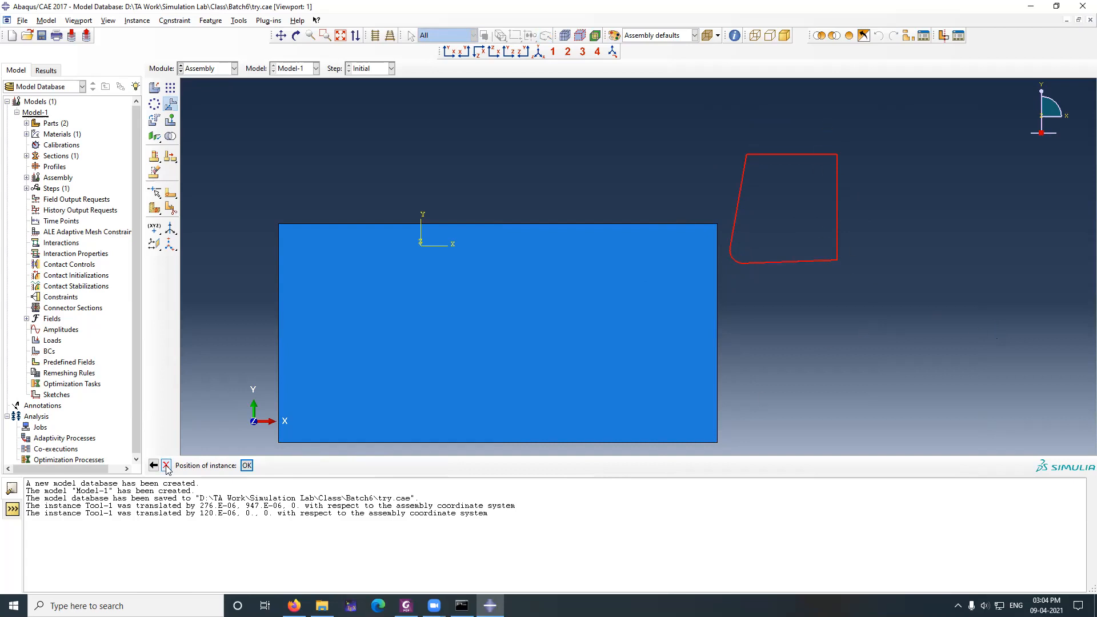
{"action": "left_click", "coordinate": [246, 466]}
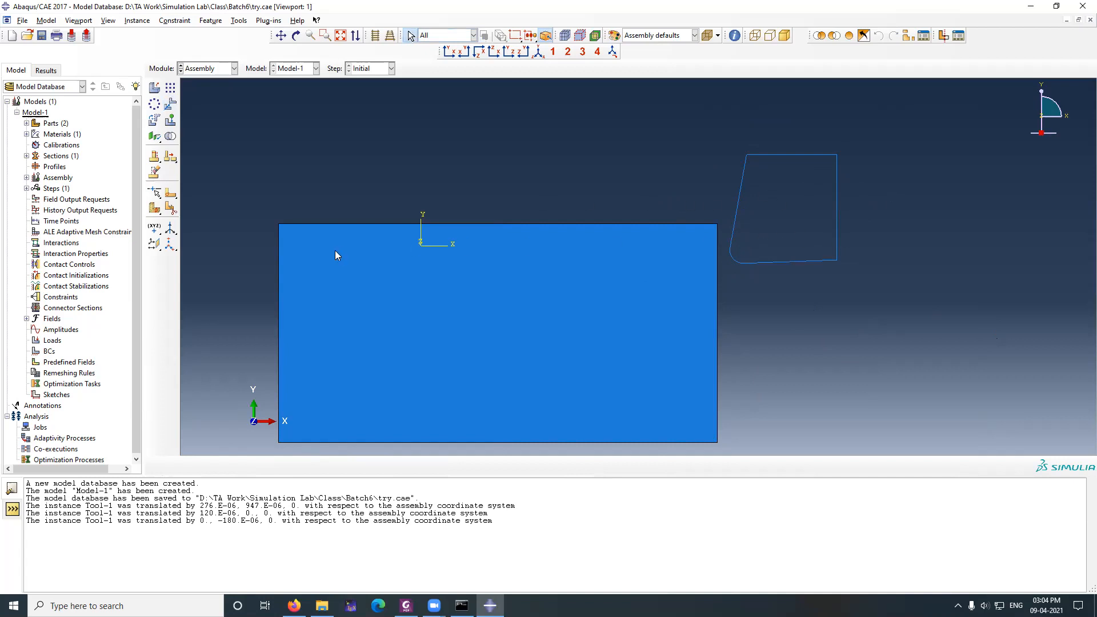
{"action": "key", "text": "ctrl+s"}
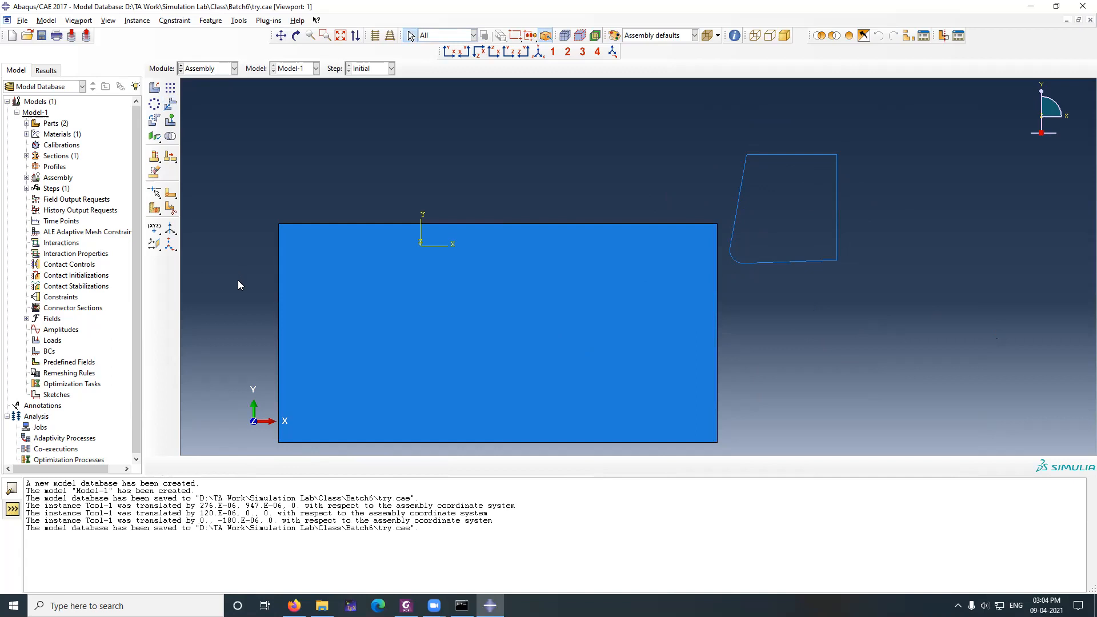
{"action": "left_click", "coordinate": [204, 70]}
{"action": "left_click", "coordinate": [206, 115]}
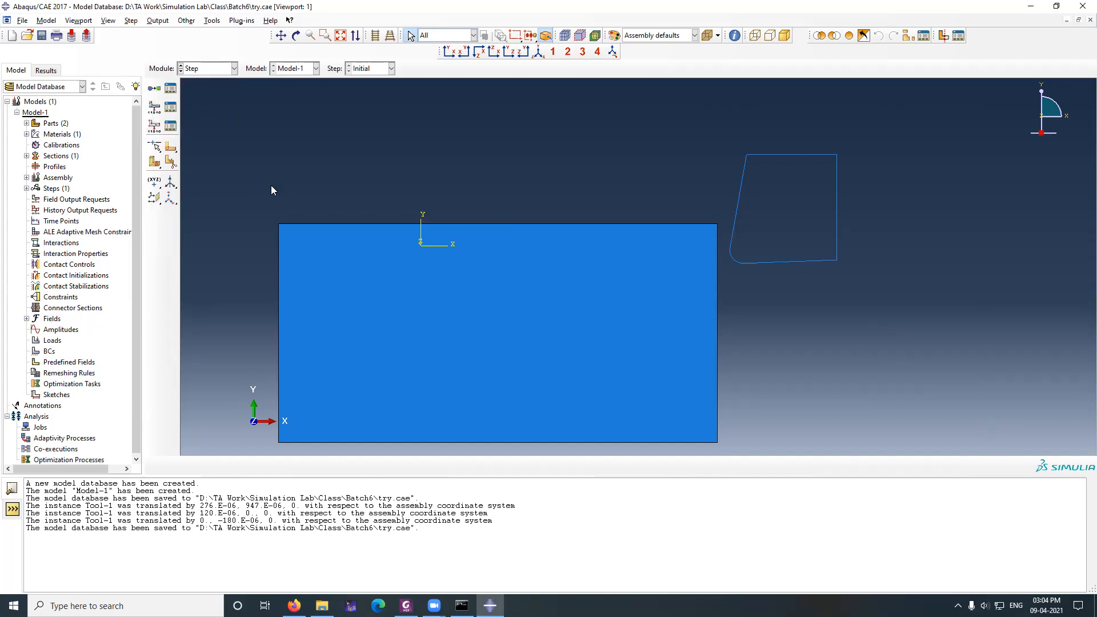
{"action": "left_click", "coordinate": [219, 72]}
{"action": "left_click", "coordinate": [203, 102]}
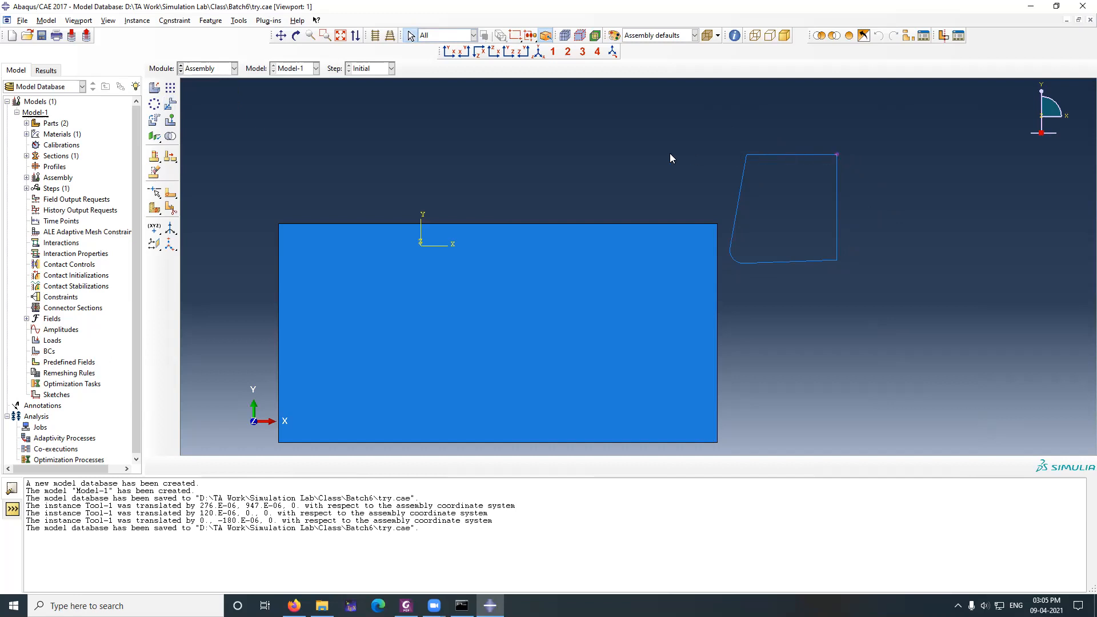
Step: Create a reference point at the upper-right corner of the Tool instance
{"action": "left_click", "coordinate": [221, 21]}
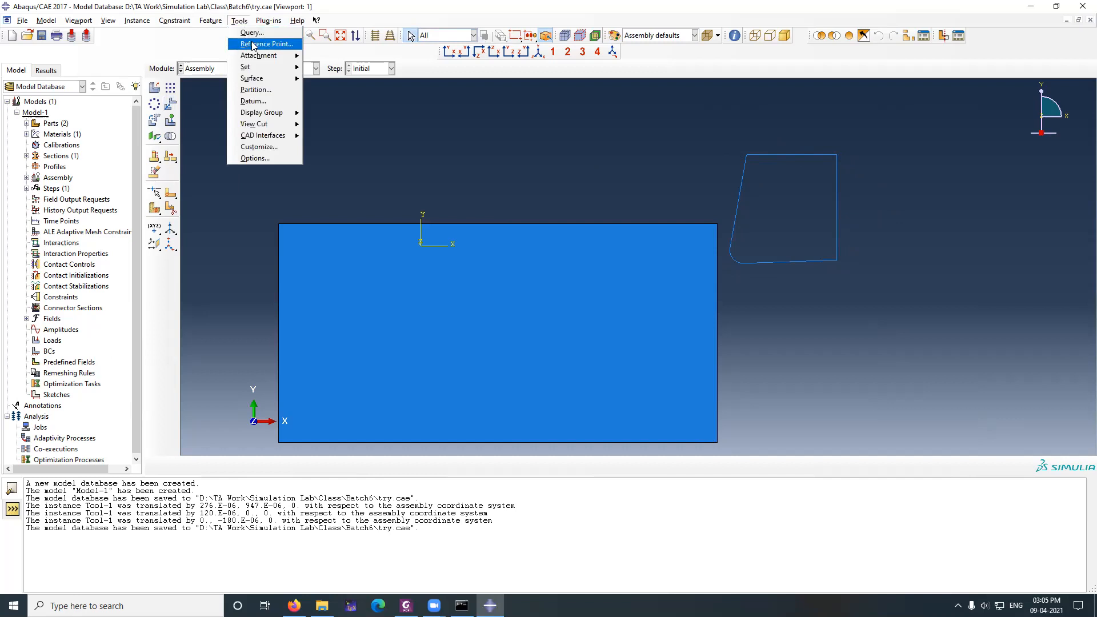
{"action": "left_click", "coordinate": [251, 37]}
{"action": "left_click", "coordinate": [836, 154]}
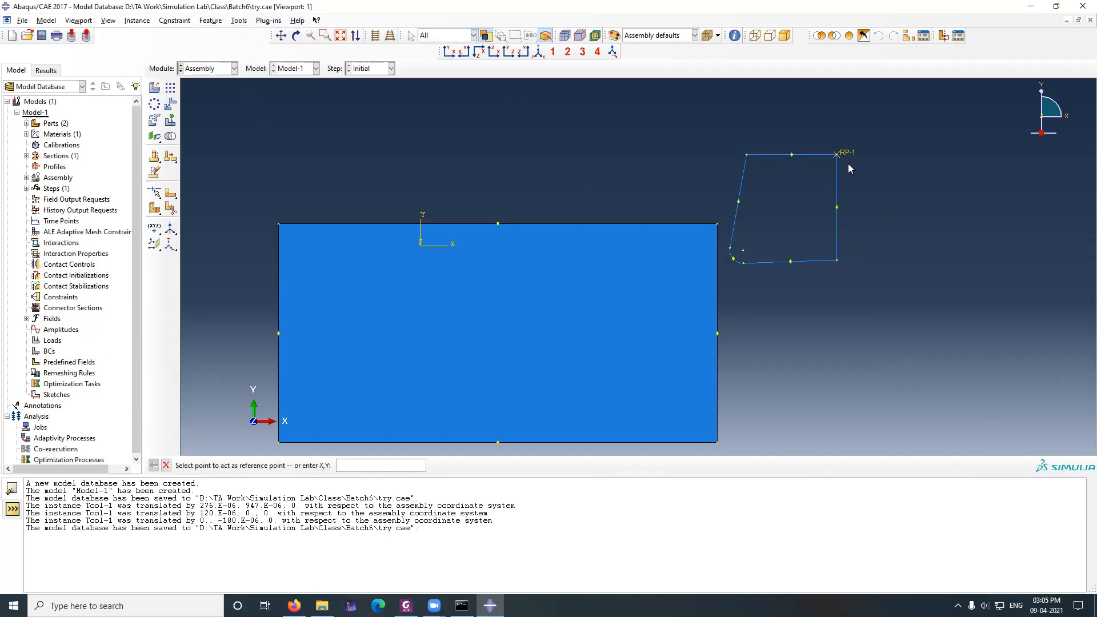
{"action": "left_click", "coordinate": [239, 21]}
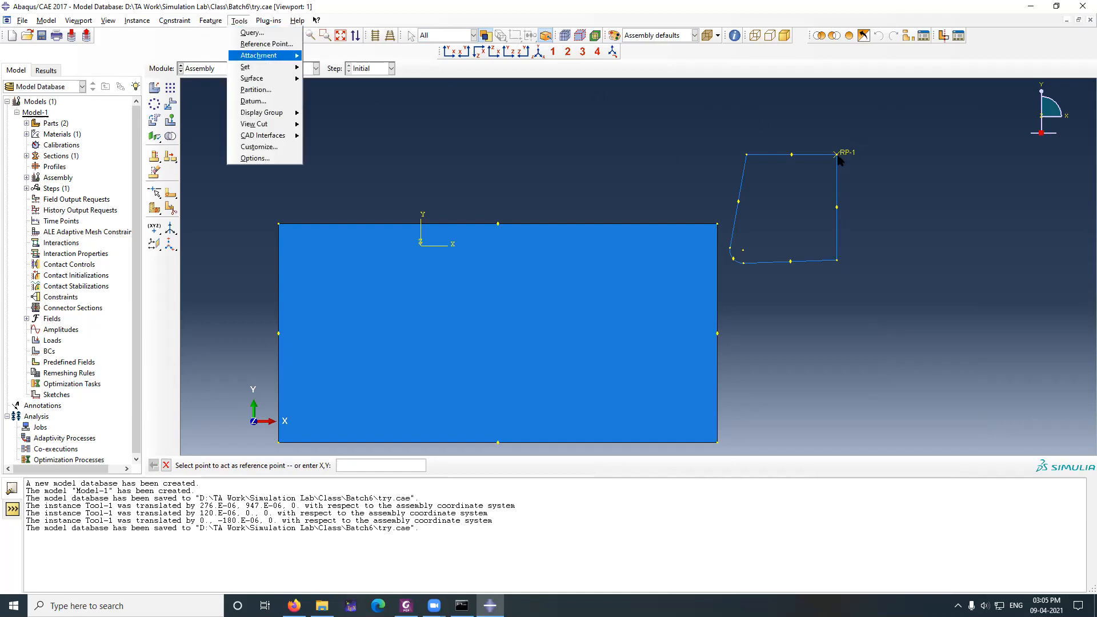
{"action": "left_click", "coordinate": [415, 59]}
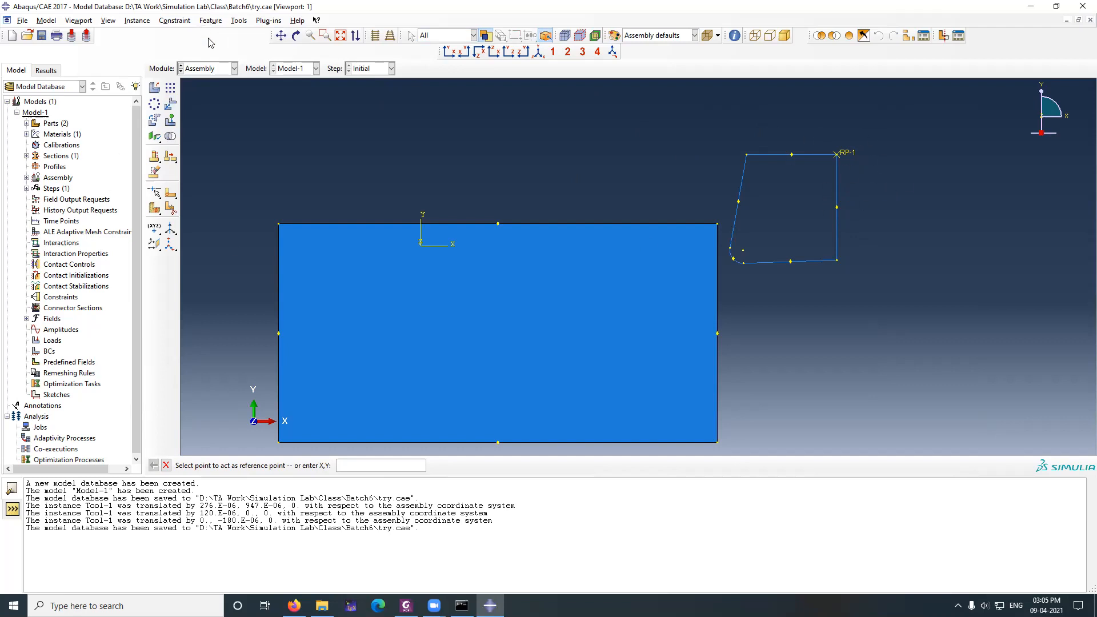
Step: Switch to the Step module and create the general step Step-1 after Initial with the Dynamic, Explicit procedure
{"action": "left_click", "coordinate": [211, 68]}
{"action": "left_click", "coordinate": [208, 119]}
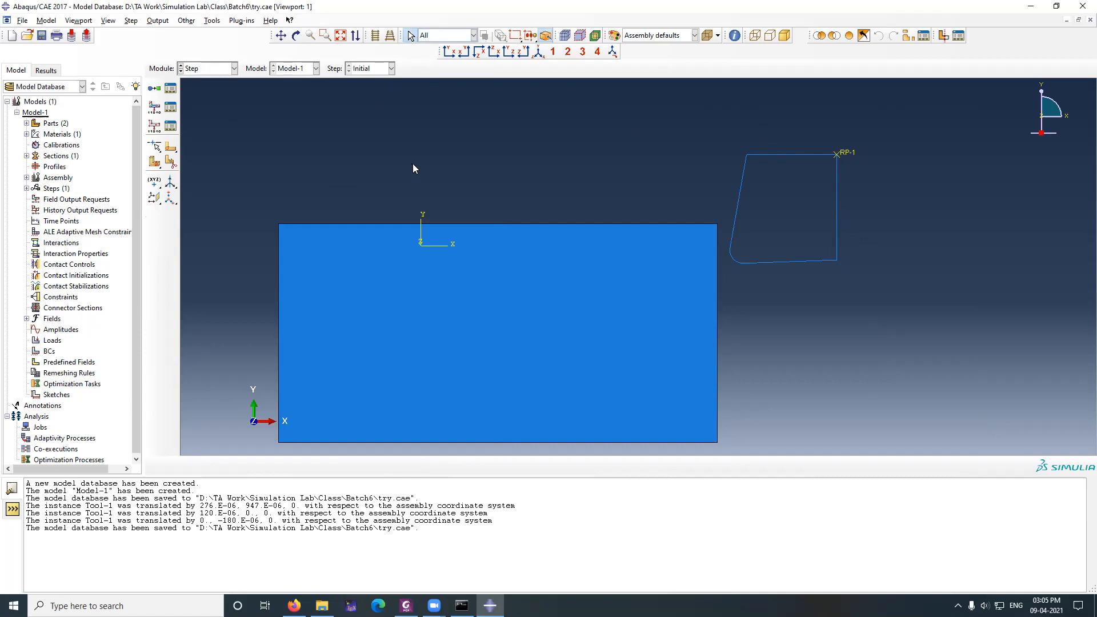
{"action": "left_click", "coordinate": [154, 89]}
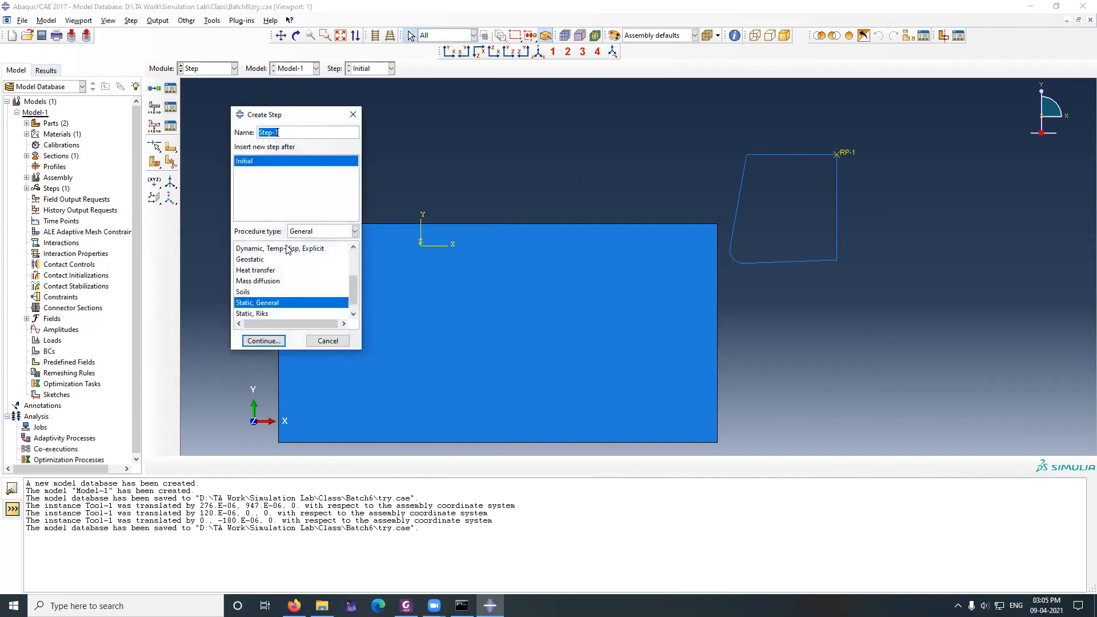
{"action": "scroll", "coordinate": [306, 285], "scroll_direction": "up", "scroll_amount": 2}
{"action": "scroll", "coordinate": [308, 279], "scroll_direction": "down", "scroll_amount": 3}
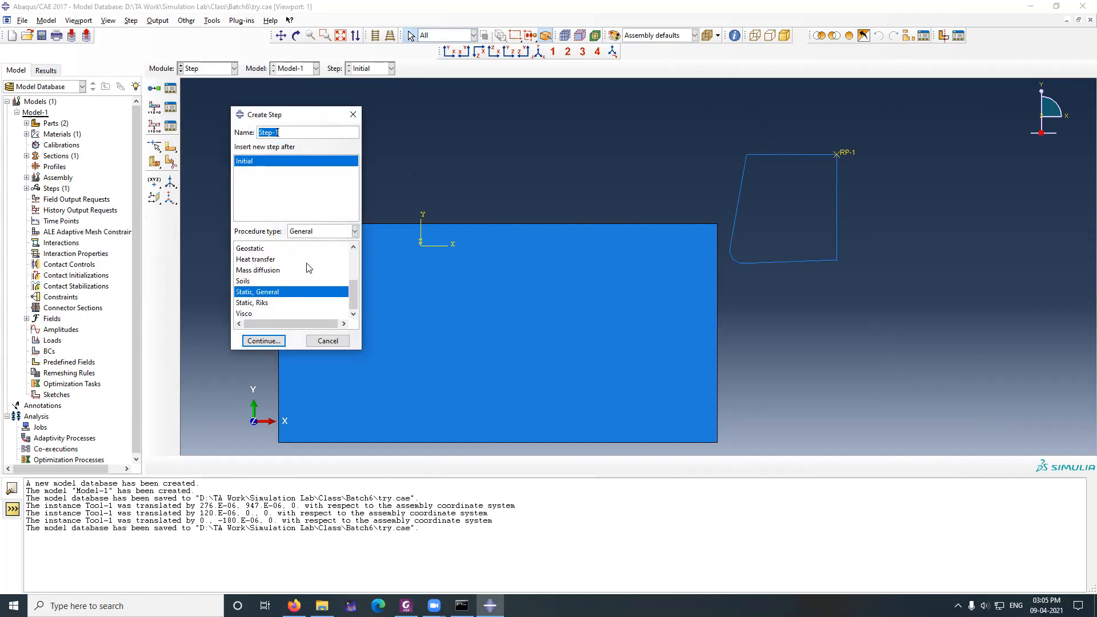
{"action": "scroll", "coordinate": [271, 286], "scroll_direction": "up", "scroll_amount": 2}
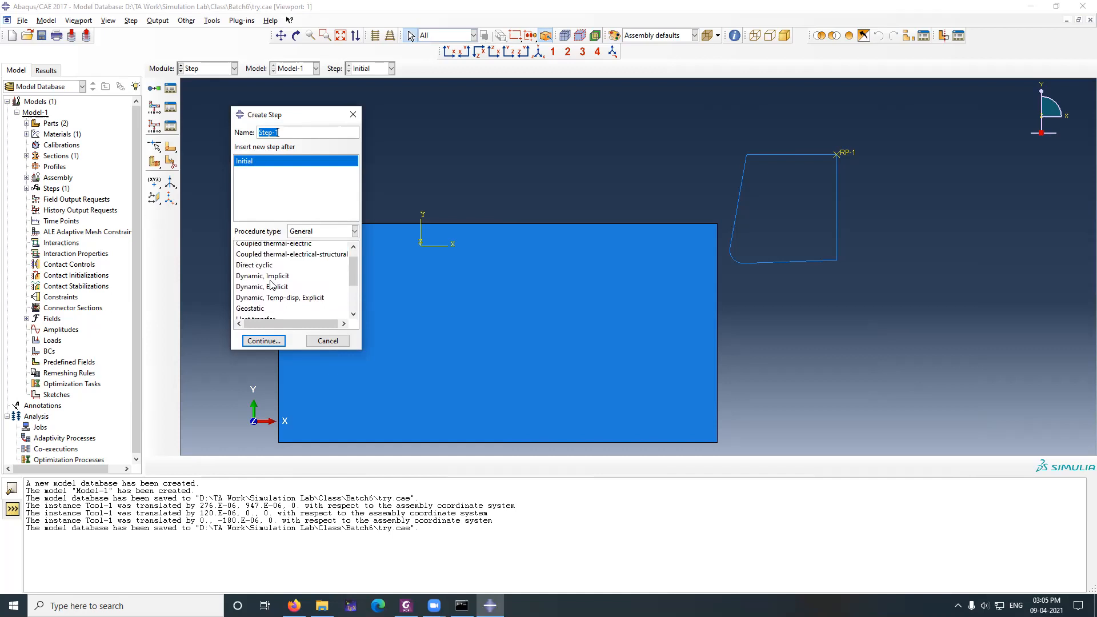
{"action": "left_click", "coordinate": [264, 293]}
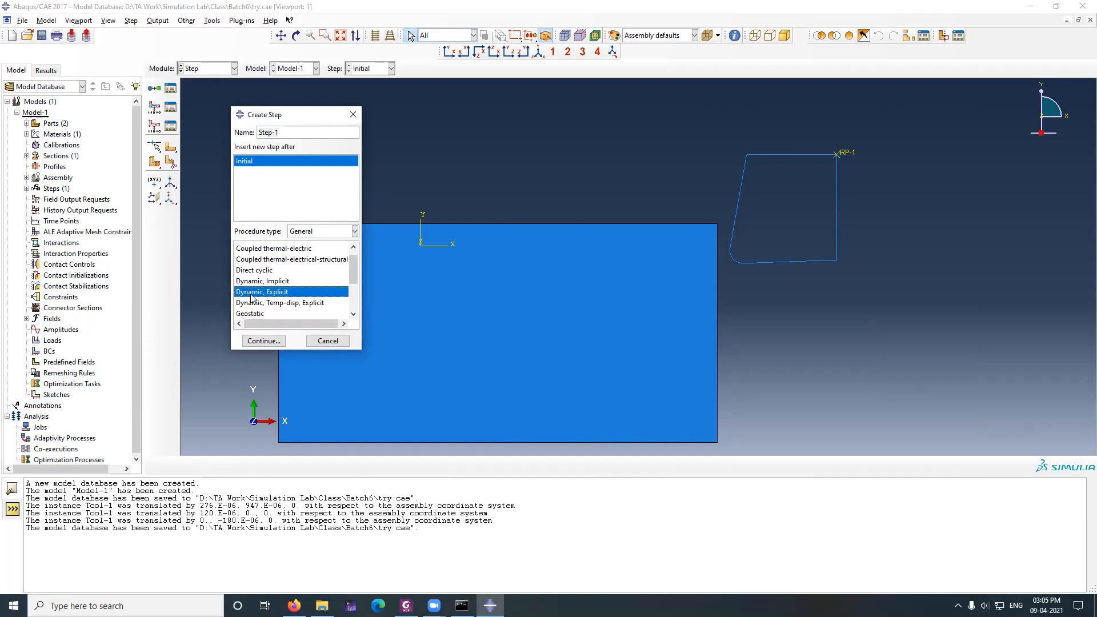
{"action": "left_click", "coordinate": [278, 303]}
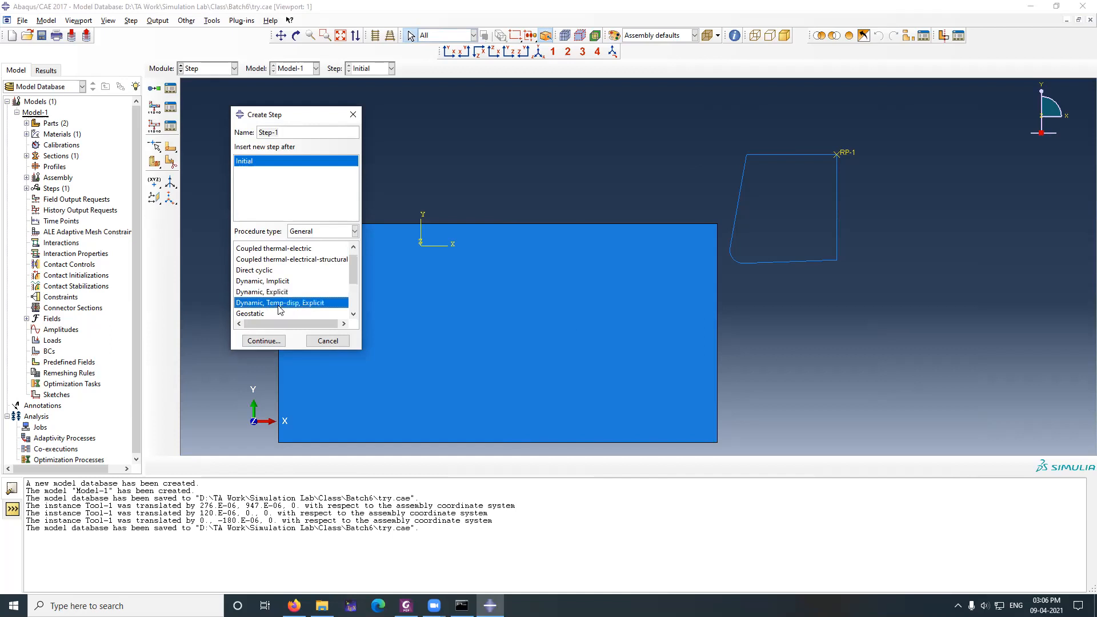
{"action": "left_click", "coordinate": [262, 293]}
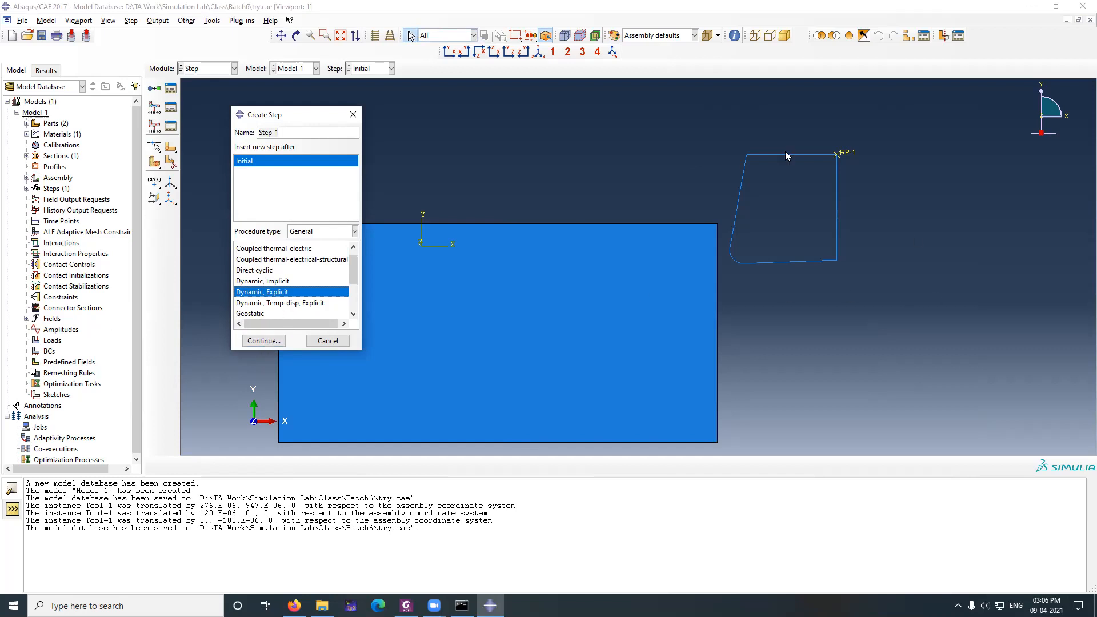
{"action": "left_click", "coordinate": [262, 342]}
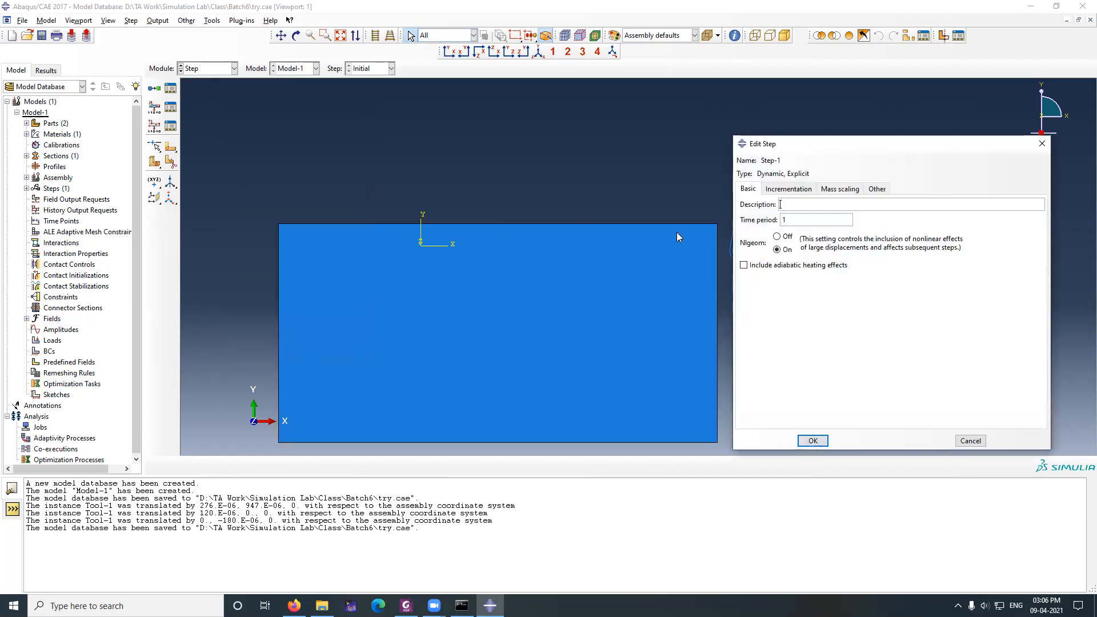
Step: Move the step settings clear of the Tool and open Step-1's time period for editing
{"action": "left_click", "coordinate": [809, 220]}
{"action": "left_click_drag", "start_coordinate": [822, 148], "coordinate": [871, 347]}
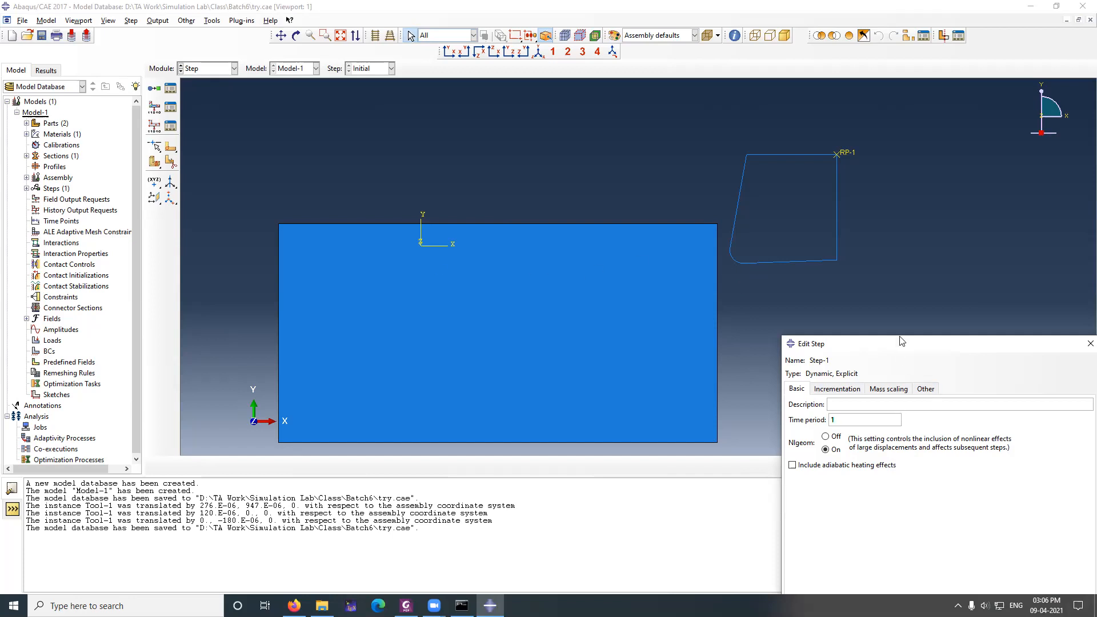
{"action": "left_click_drag", "start_coordinate": [901, 341], "coordinate": [875, 272]}
{"action": "double_click", "coordinate": [777, 316]}
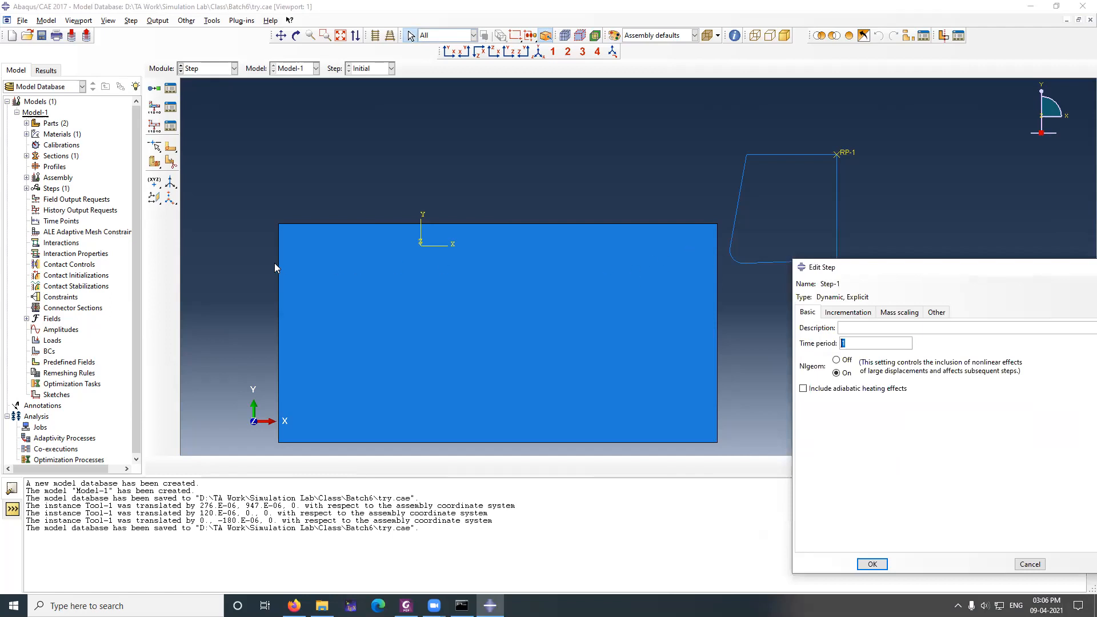